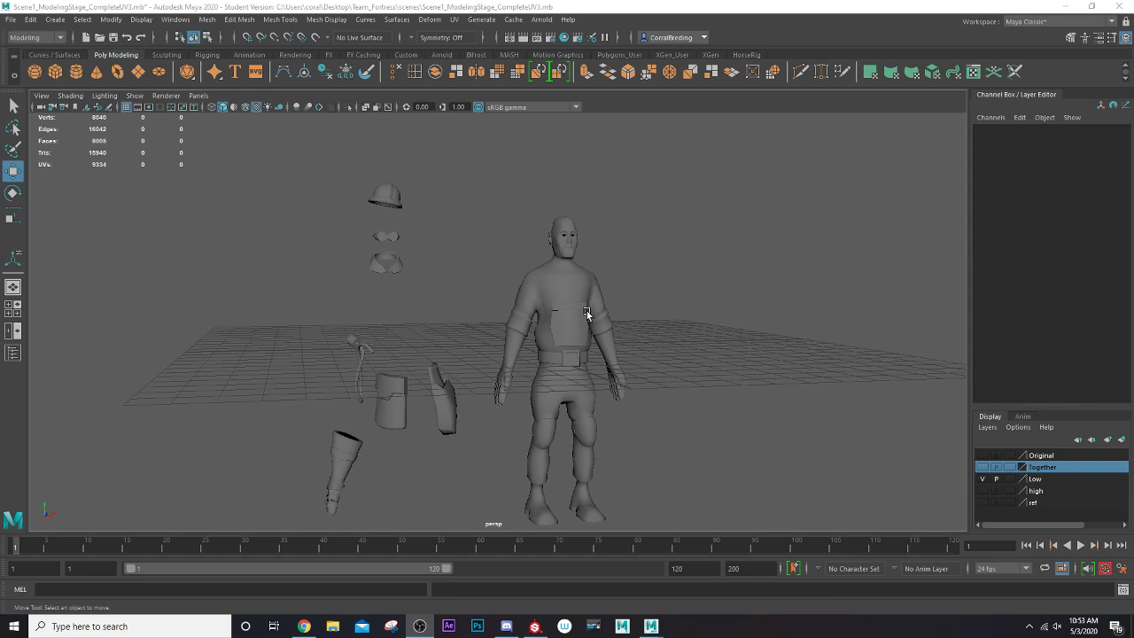
- Examine the low-poly character and its detached gear pieces from the front, side and back
{"action": "left_click", "coordinate": [551, 278]}
{"action": "scroll", "coordinate": [576, 280], "scroll_direction": "up", "scroll_amount": 2}
{"action": "left_click", "coordinate": [657, 251]}
{"action": "left_click_drag", "start_coordinate": [634, 265], "coordinate": [571, 365], "text": "alt"}
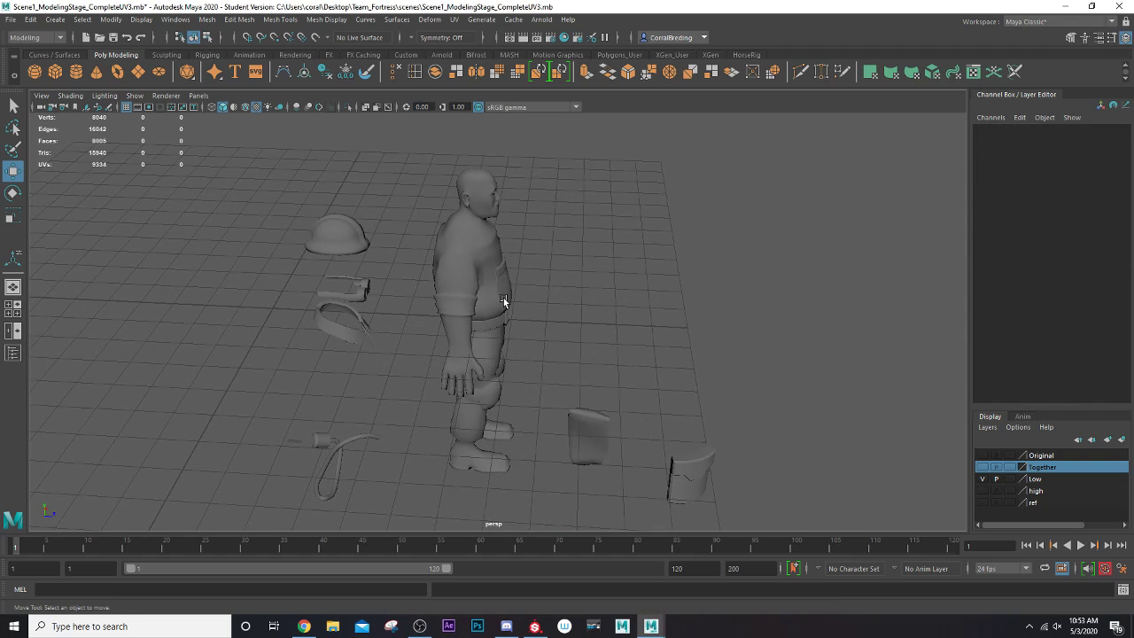
{"action": "left_click_drag", "start_coordinate": [504, 301], "coordinate": [475, 337], "text": "alt"}
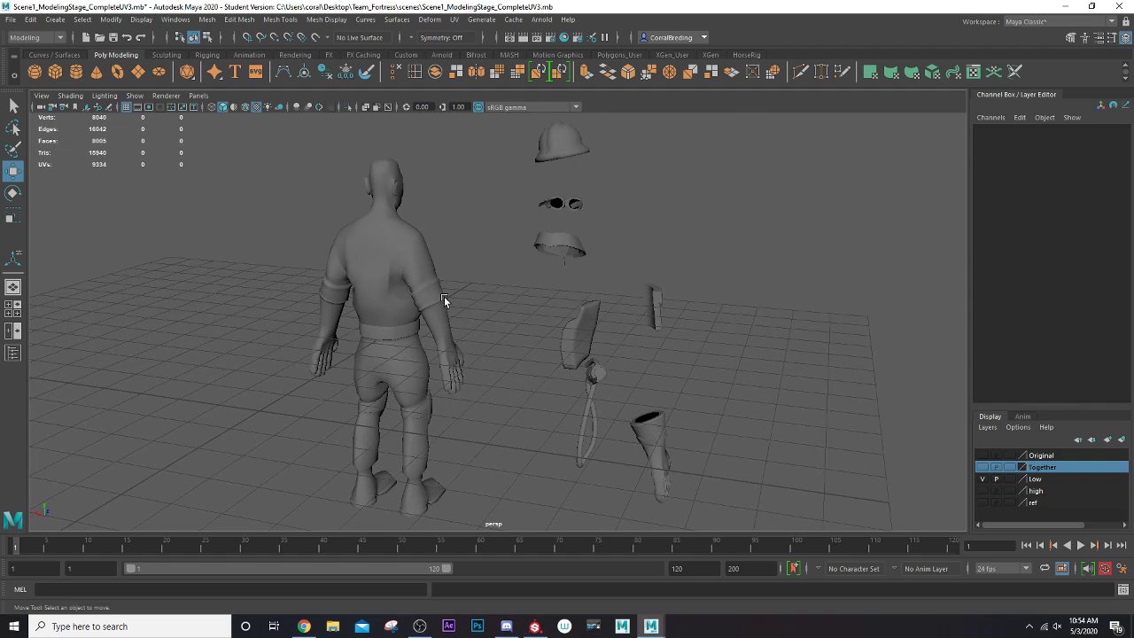
{"action": "mouse_move", "coordinate": [611, 335]}
{"action": "left_mouse_down", "text": "alt"}
{"action": "mouse_move", "coordinate": [559, 334]}
{"action": "mouse_move", "coordinate": [620, 332]}
{"action": "left_mouse_up", "text": "alt"}
- Set up a two-pane layout with the UV Editor beside the perspective view, and select the low-poly mesh to display its UVs
{"action": "left_click", "coordinate": [11, 333]}
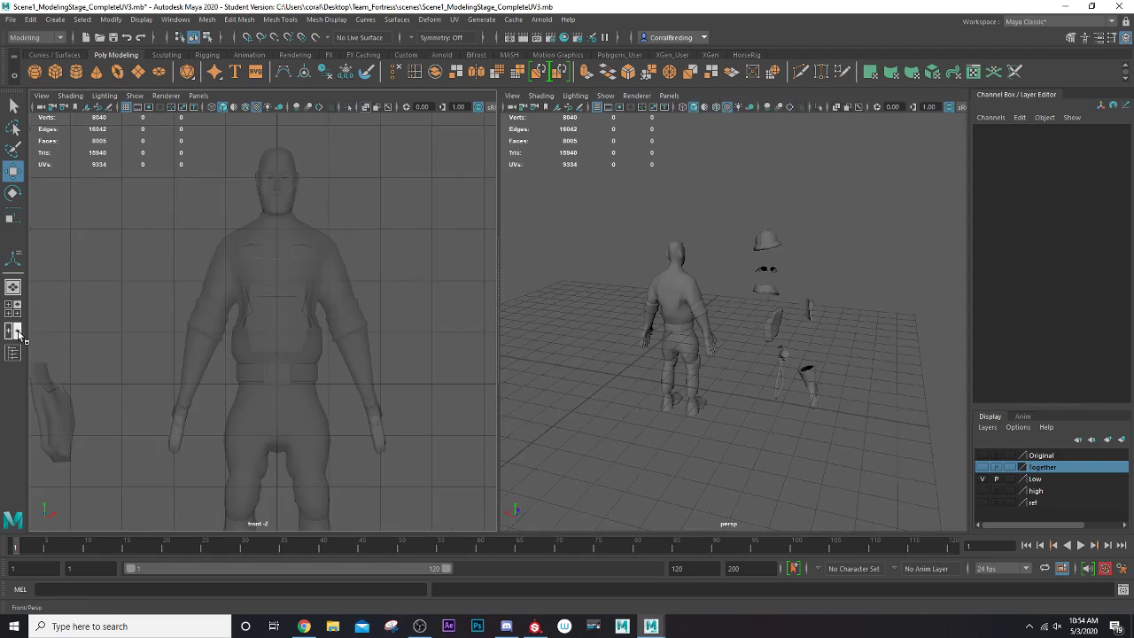
{"action": "left_click", "coordinate": [199, 96]}
{"action": "mouse_move", "coordinate": [240, 156]}
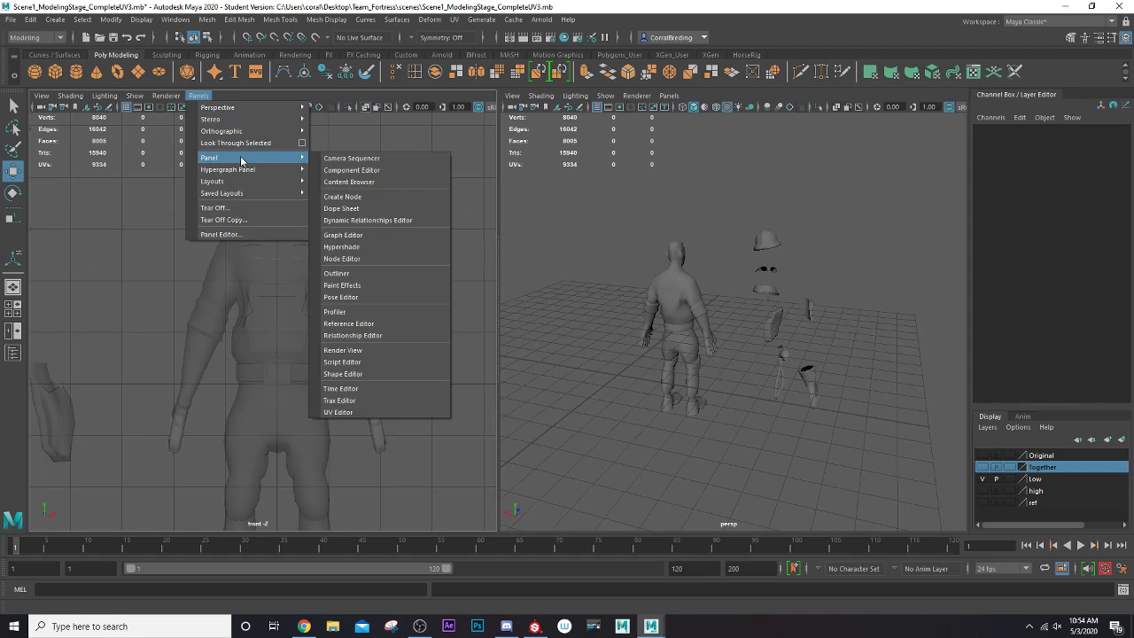
{"action": "left_click", "coordinate": [354, 413]}
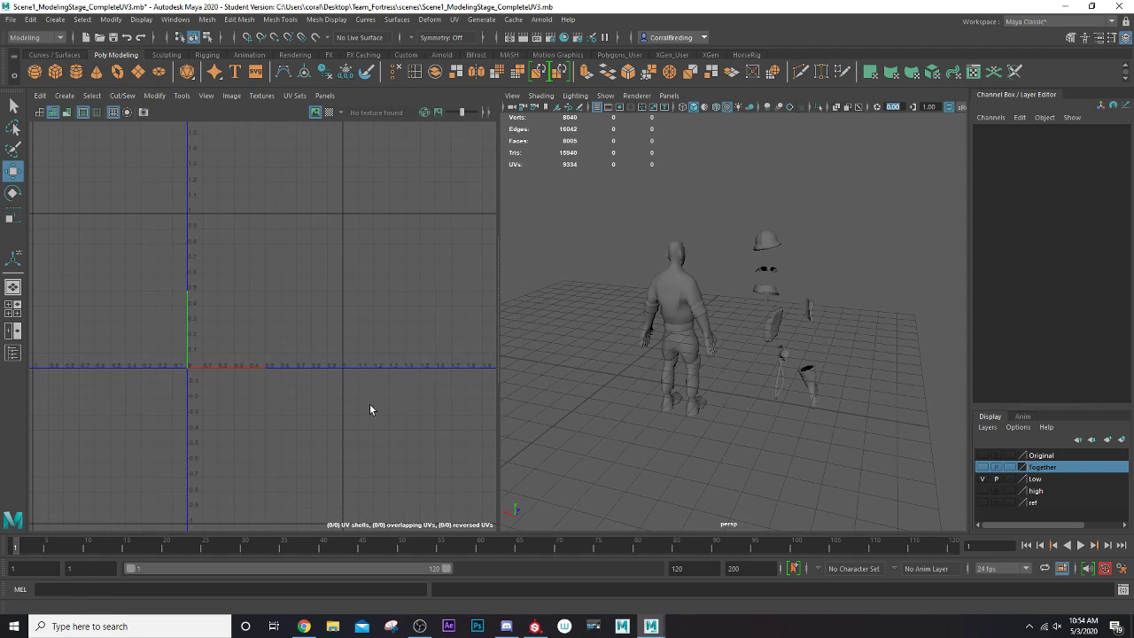
{"action": "left_click", "coordinate": [771, 337]}
- Examine the selected mesh's packed UV layout and compare it with the body, helmet, goggles, pouches and glove from several sides
{"action": "left_click_drag", "start_coordinate": [819, 340], "coordinate": [741, 351], "text": "alt"}
{"action": "left_click_drag", "start_coordinate": [656, 362], "coordinate": [648, 337], "text": "alt"}
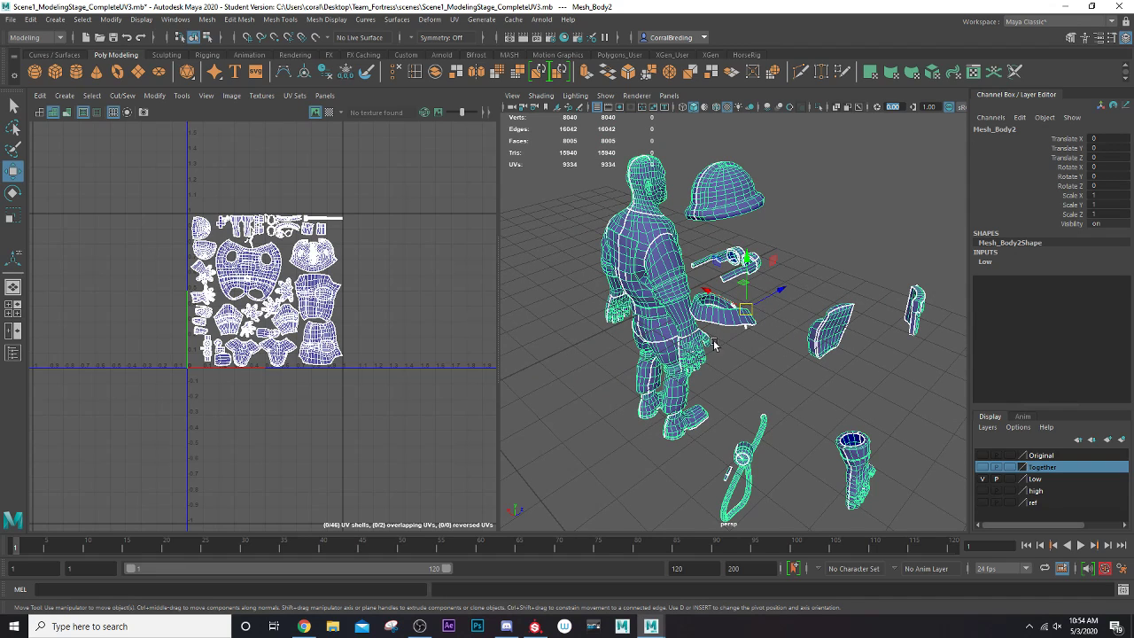
{"action": "left_click_drag", "start_coordinate": [757, 309], "coordinate": [716, 217], "text": "alt"}
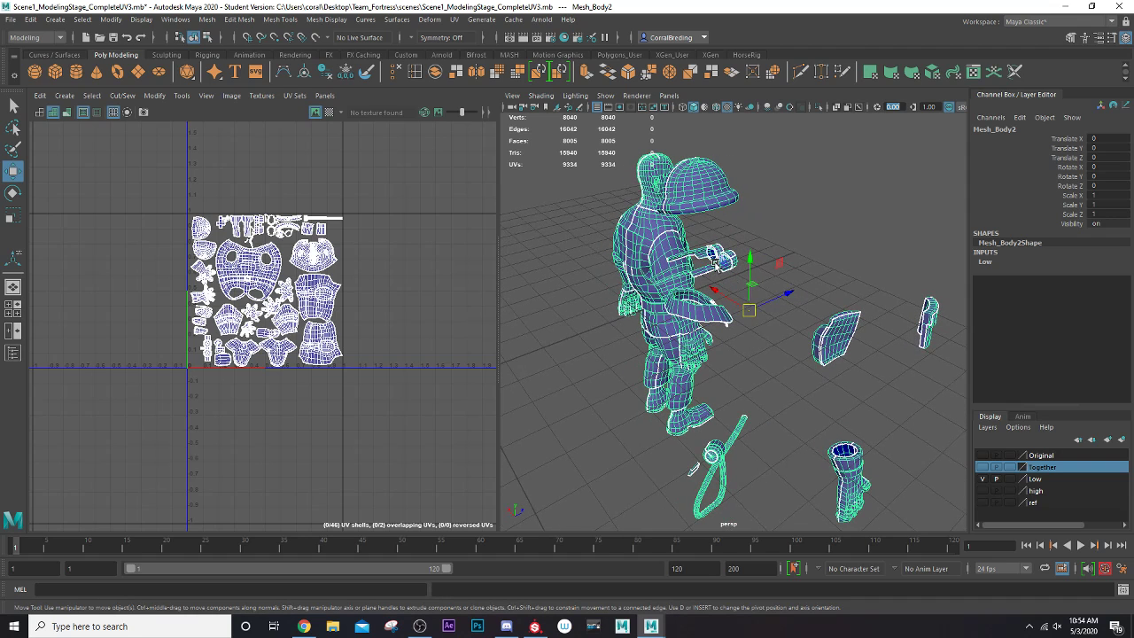
{"action": "left_click_drag", "start_coordinate": [772, 336], "coordinate": [535, 202], "text": "alt"}
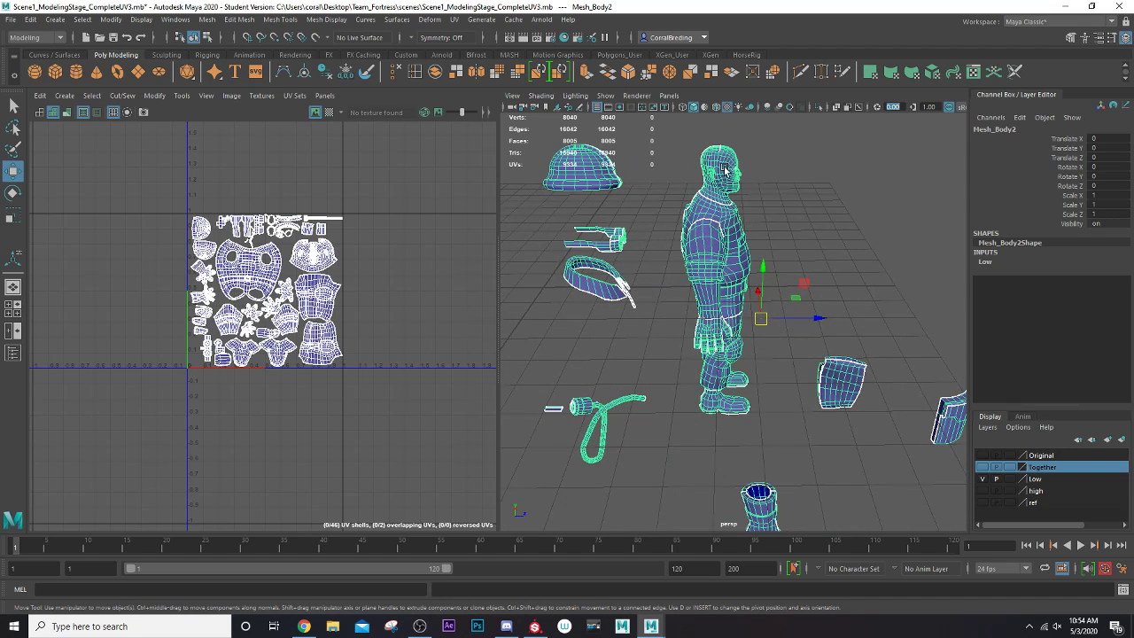
{"action": "left_click_drag", "start_coordinate": [728, 266], "coordinate": [788, 324], "text": "alt"}
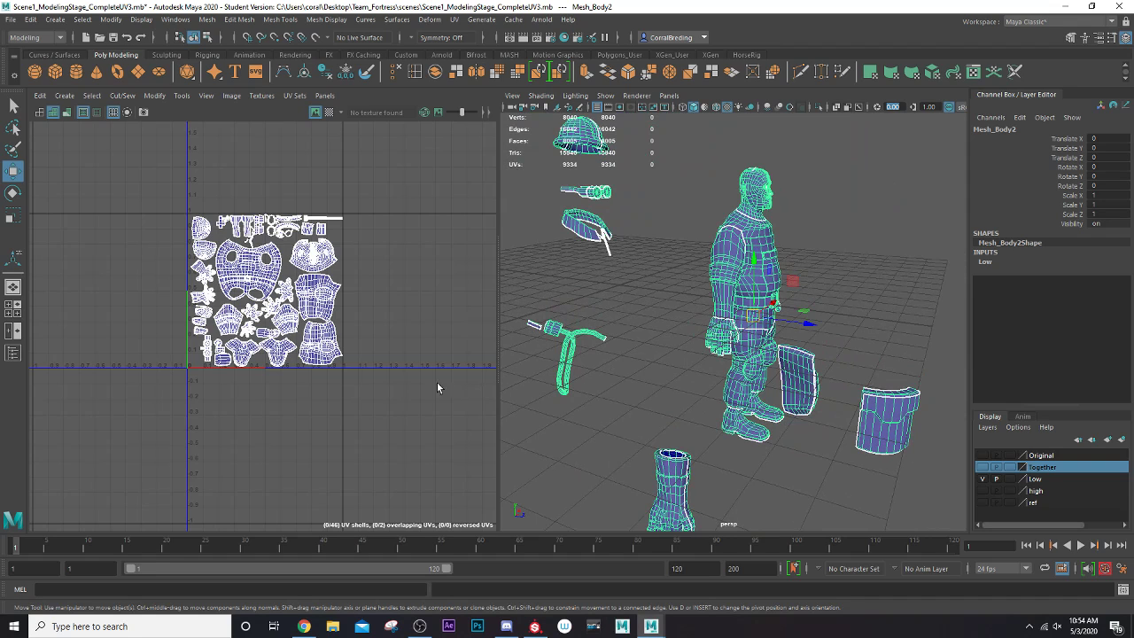
{"action": "scroll", "coordinate": [270, 306], "scroll_direction": "up", "scroll_amount": 1}
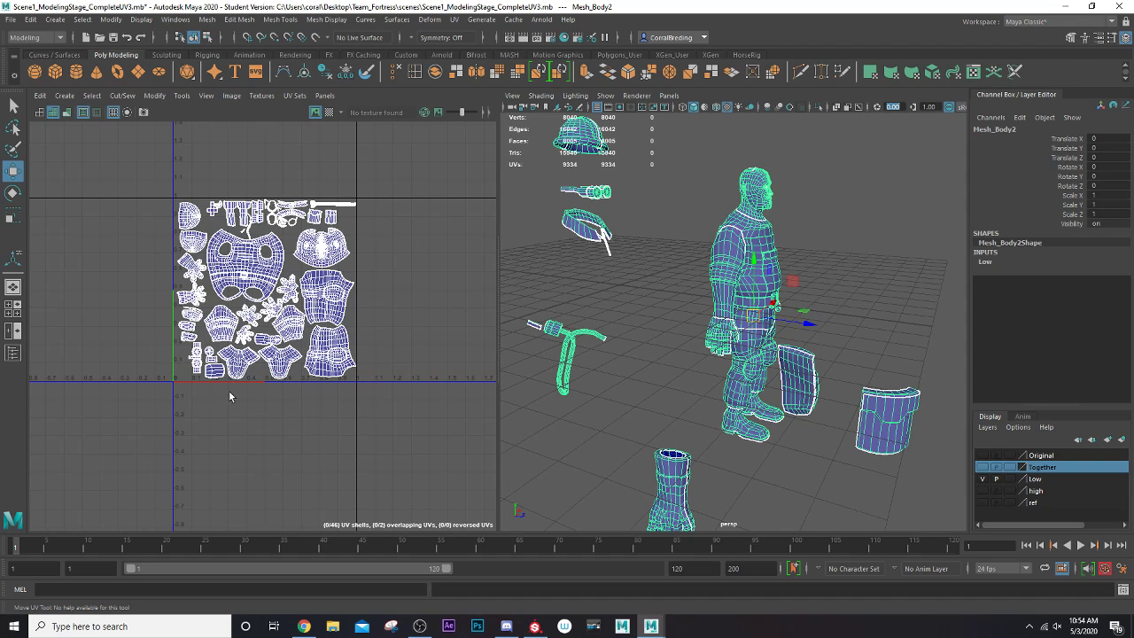
{"action": "scroll", "coordinate": [356, 308], "scroll_direction": "down", "scroll_amount": 2}
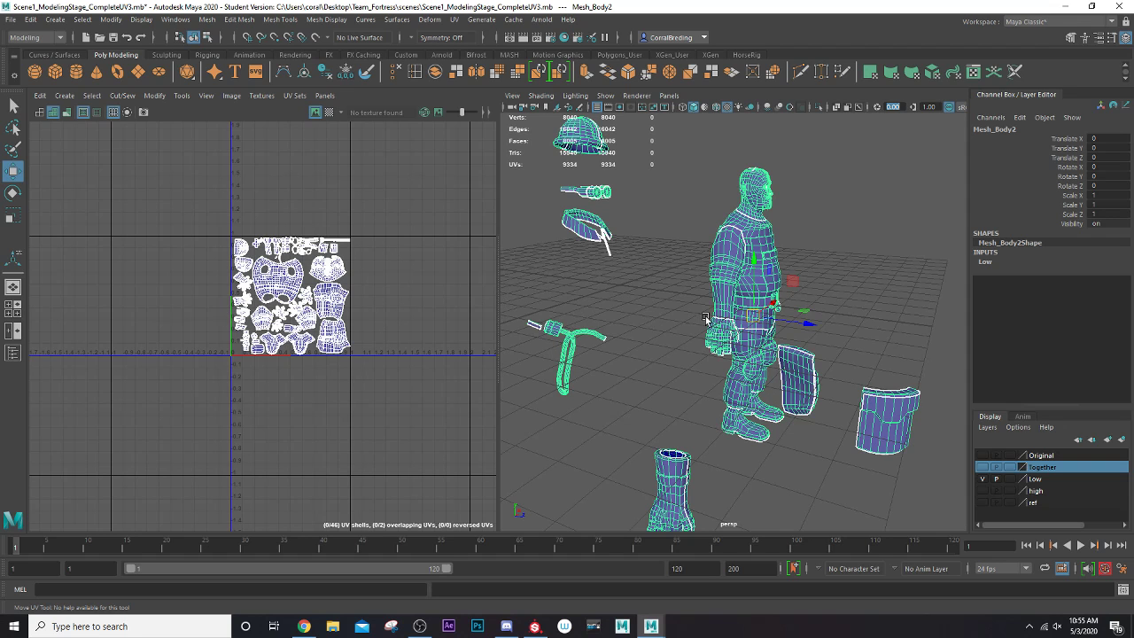
{"action": "left_click_drag", "start_coordinate": [706, 319], "coordinate": [654, 298], "text": "alt"}
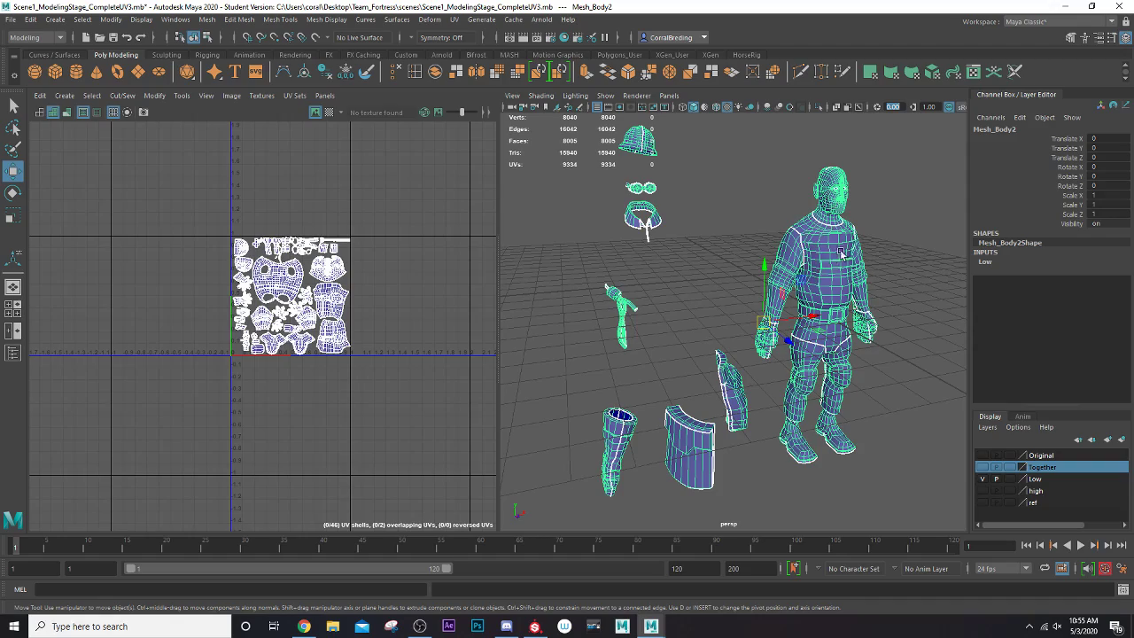
{"action": "left_click_drag", "start_coordinate": [694, 346], "coordinate": [746, 348], "text": "alt"}
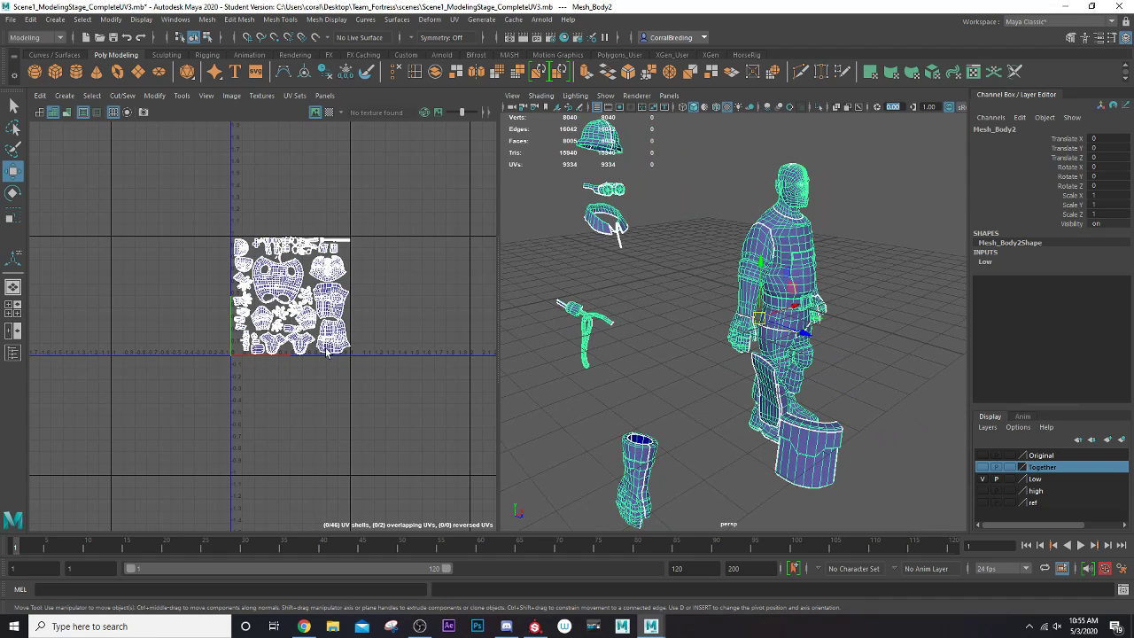
{"action": "left_click_drag", "start_coordinate": [808, 426], "coordinate": [721, 420], "text": "alt"}
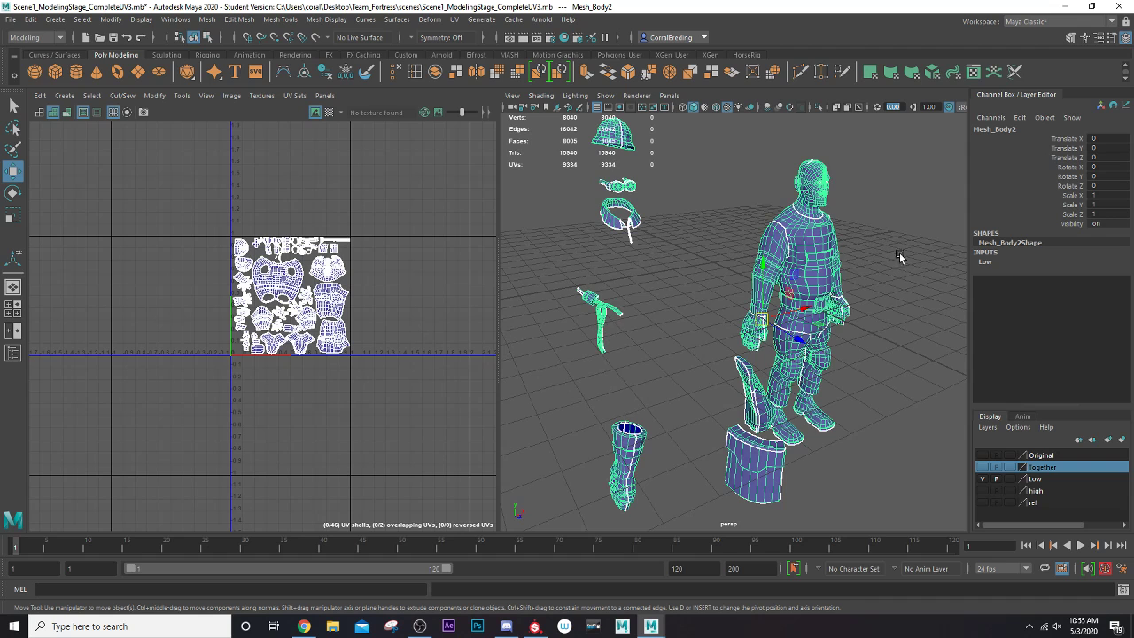
{"action": "scroll", "coordinate": [751, 239], "scroll_direction": "down", "scroll_amount": 4}
{"action": "left_click_drag", "start_coordinate": [751, 301], "coordinate": [787, 284], "text": "alt"}
{"action": "scroll", "coordinate": [786, 284], "scroll_direction": "up", "scroll_amount": 3}
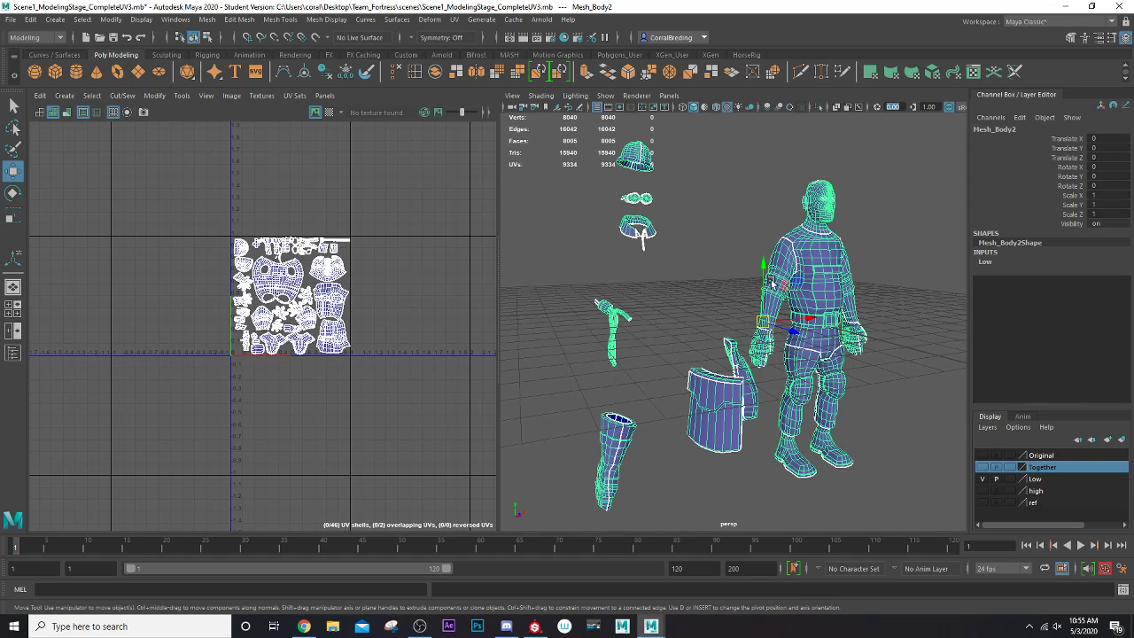
{"action": "left_click_drag", "start_coordinate": [852, 265], "coordinate": [731, 278], "text": "alt"}
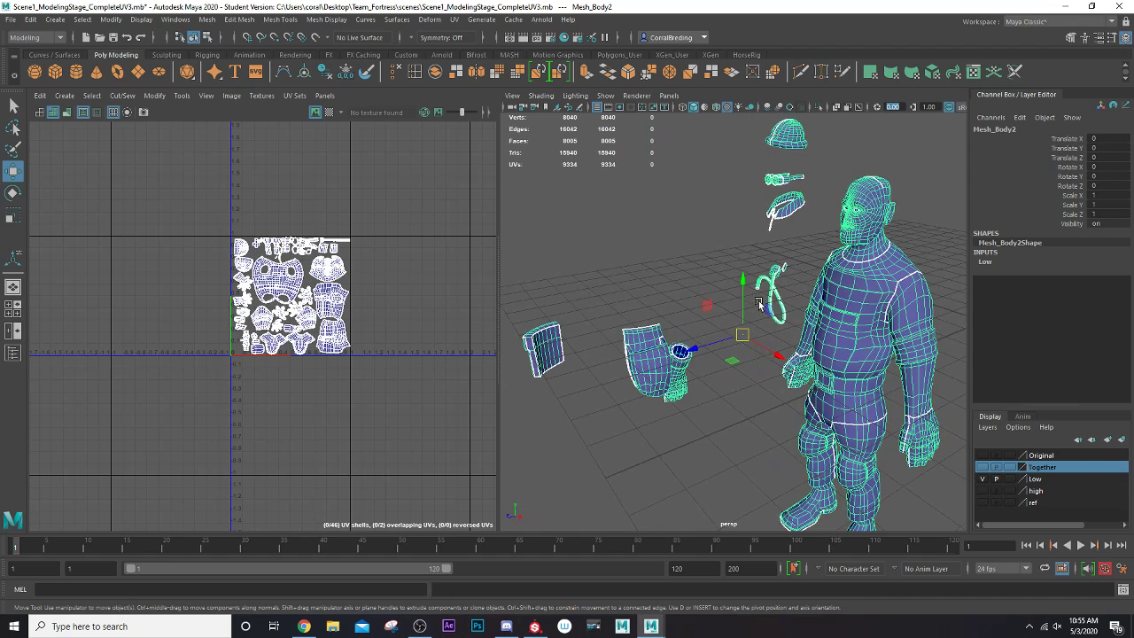
{"action": "scroll", "coordinate": [760, 308], "scroll_direction": "down", "scroll_amount": 3}
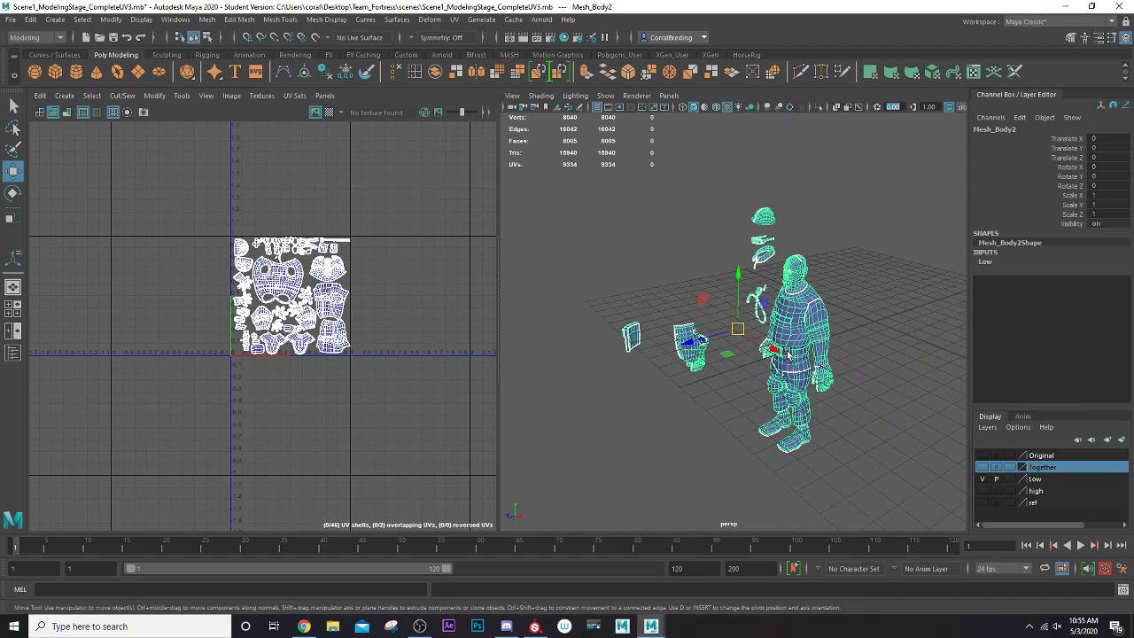
- Review the Export Selection dialog with its FBX export options, and close it without exporting
{"action": "left_click", "coordinate": [11, 19]}
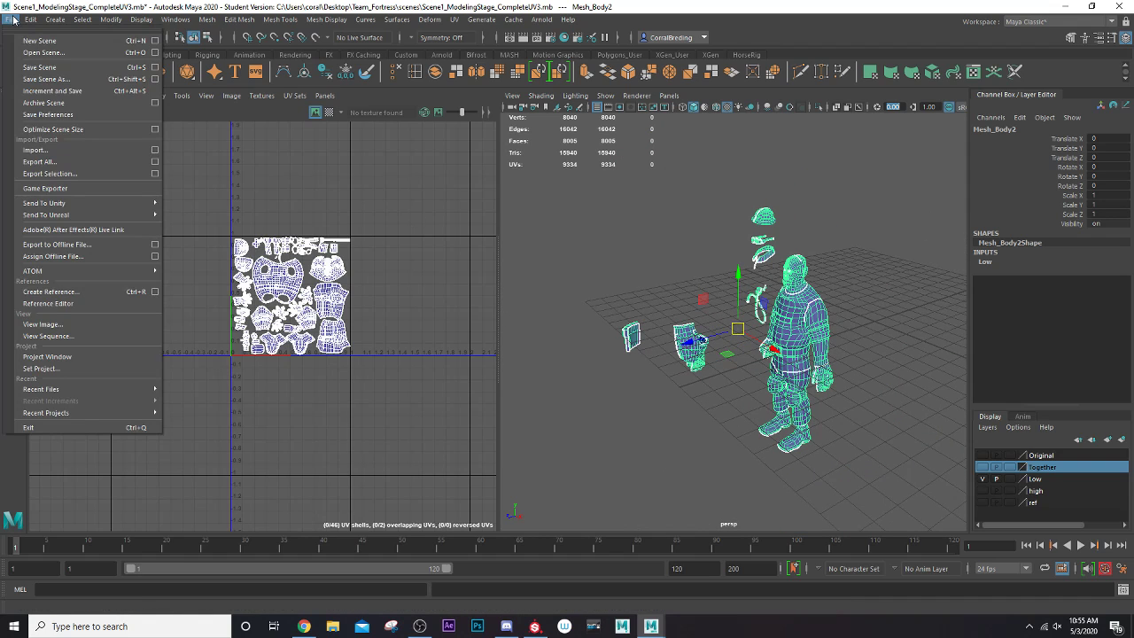
{"action": "left_click", "coordinate": [62, 173]}
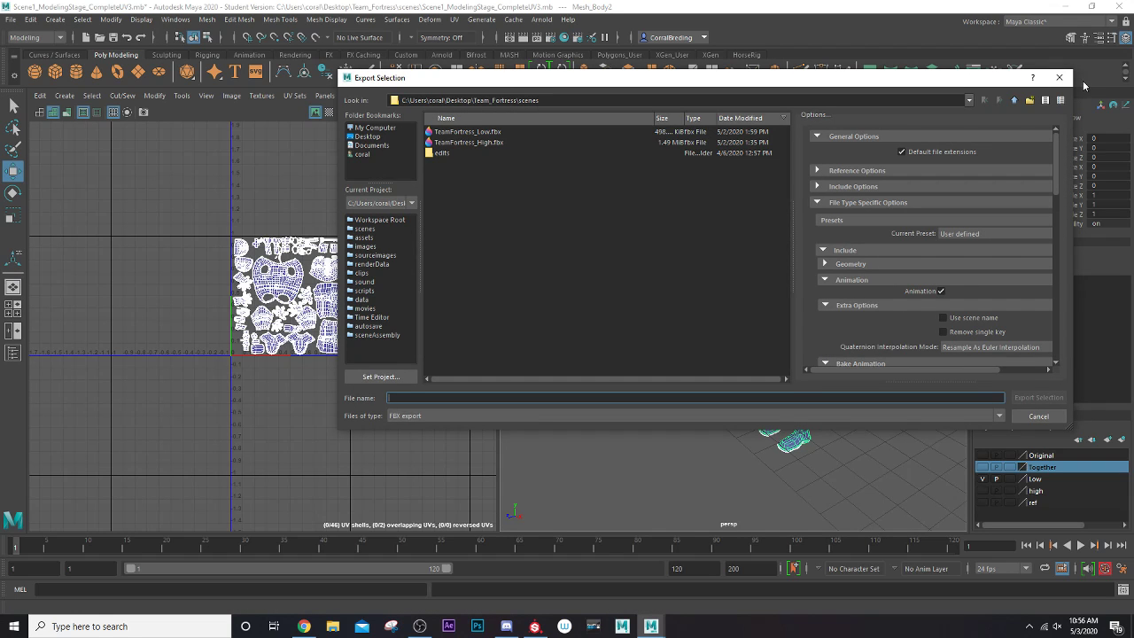
{"action": "left_click", "coordinate": [1058, 77]}
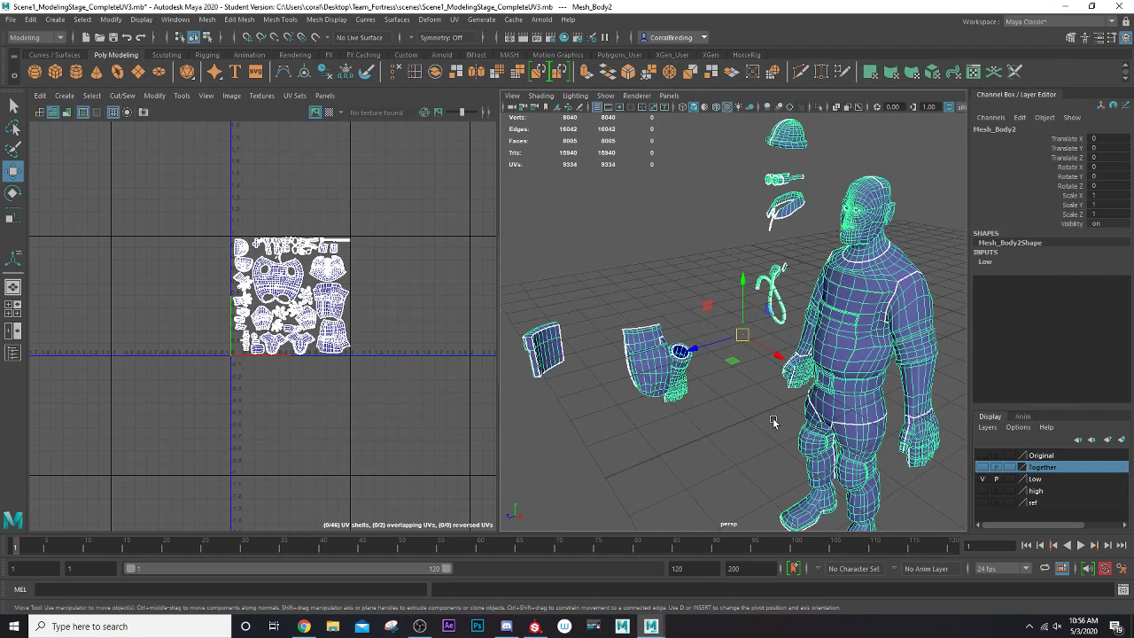
- Switch from the side-by-side UV layout back to a single perspective view of the low-poly mesh
{"action": "scroll", "coordinate": [773, 422], "scroll_direction": "up", "scroll_amount": 3}
{"action": "scroll", "coordinate": [762, 415], "scroll_direction": "down", "scroll_amount": 5}
{"action": "mouse_move", "coordinate": [658, 350]}
{"action": "left_mouse_down", "text": "alt"}
{"action": "mouse_move", "coordinate": [689, 318]}
{"action": "mouse_move", "coordinate": [665, 335]}
{"action": "left_mouse_up", "text": "alt"}
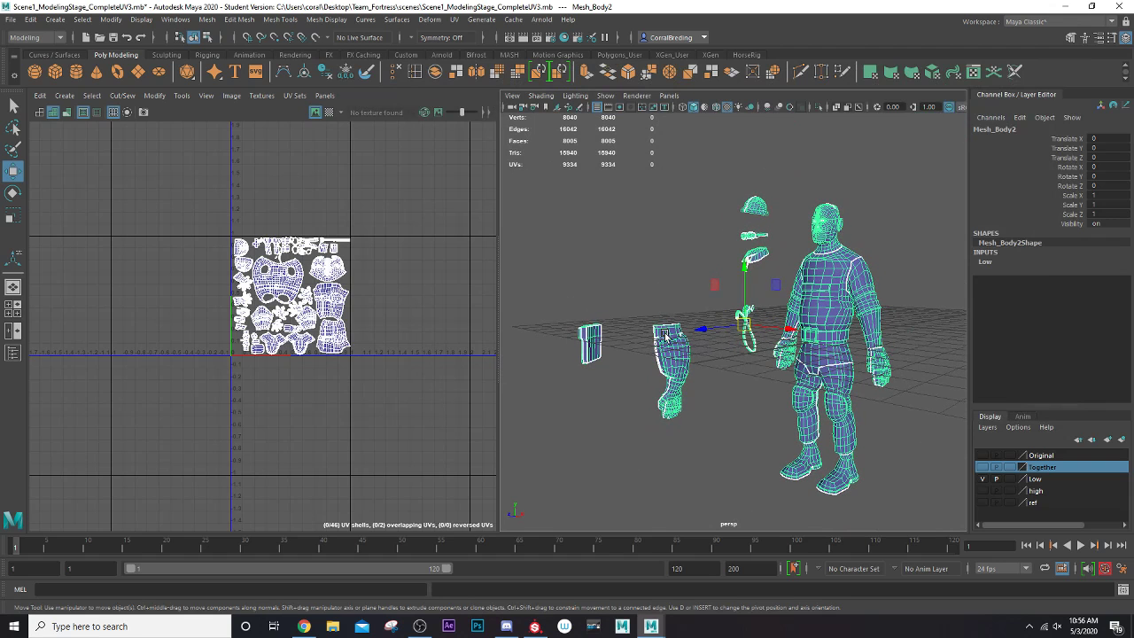
{"action": "scroll", "coordinate": [665, 331], "scroll_direction": "up", "scroll_amount": 4}
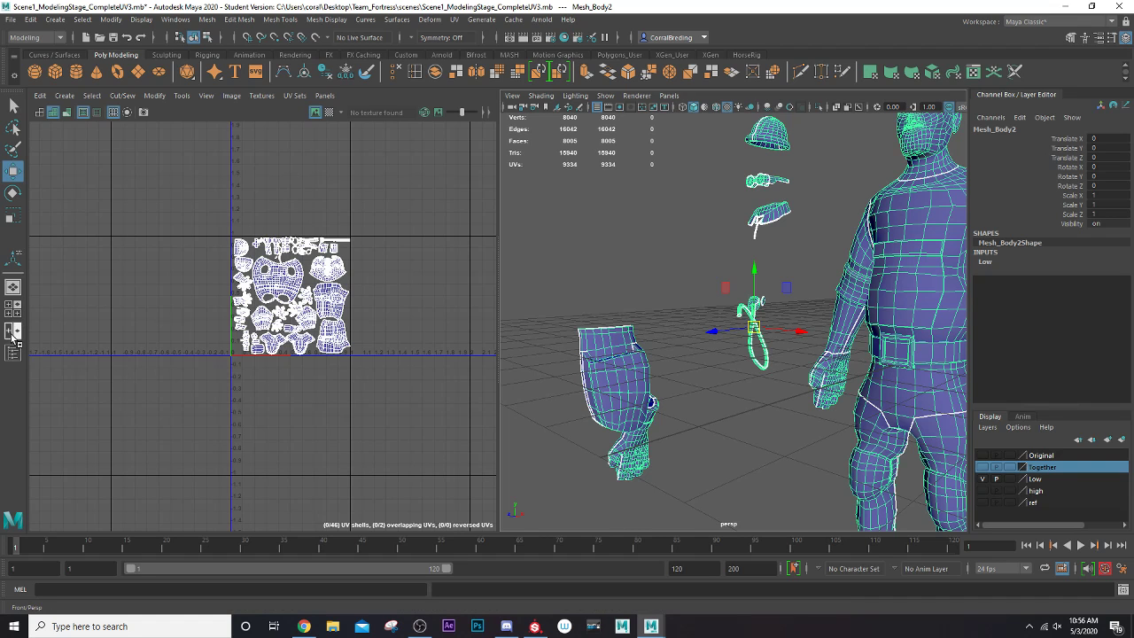
{"action": "left_click", "coordinate": [13, 287]}
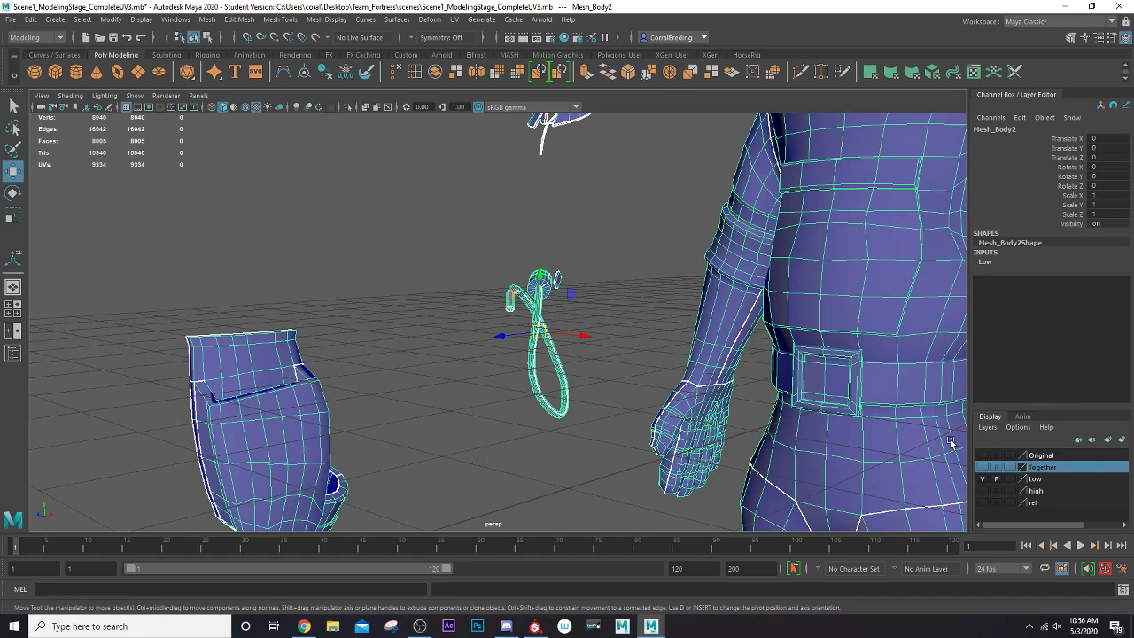
- Make the high layer visible and hide the Low layer so only the high-poly character is displayed
{"action": "scroll", "coordinate": [657, 381], "scroll_direction": "down", "scroll_amount": 4}
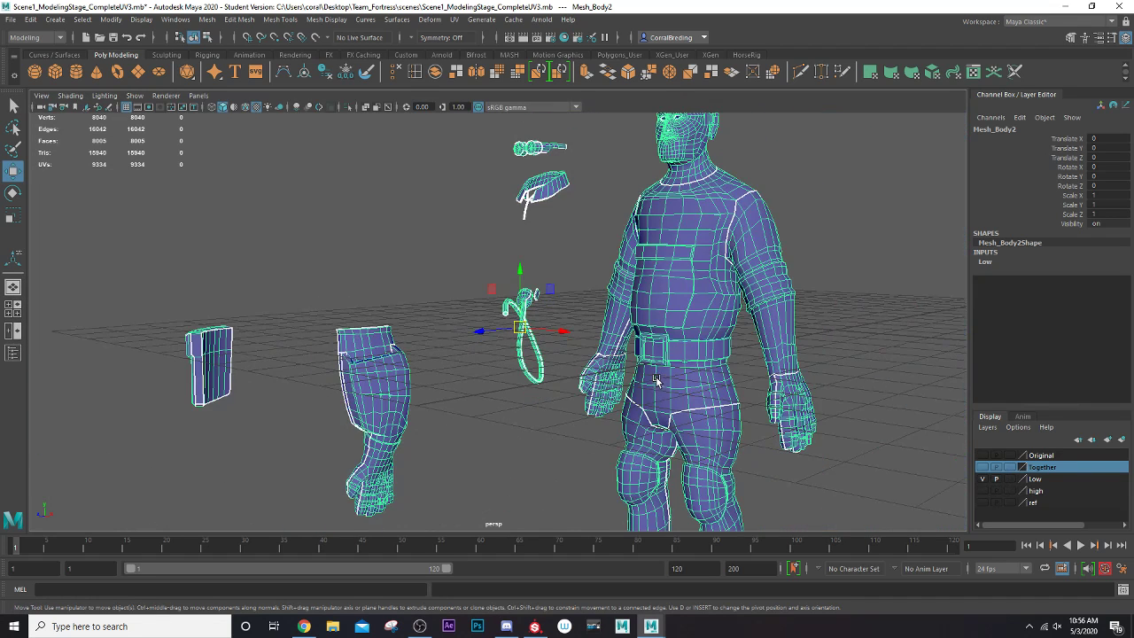
{"action": "scroll", "coordinate": [644, 284], "scroll_direction": "down", "scroll_amount": 4}
{"action": "left_click_drag", "start_coordinate": [645, 285], "coordinate": [608, 222], "text": "alt"}
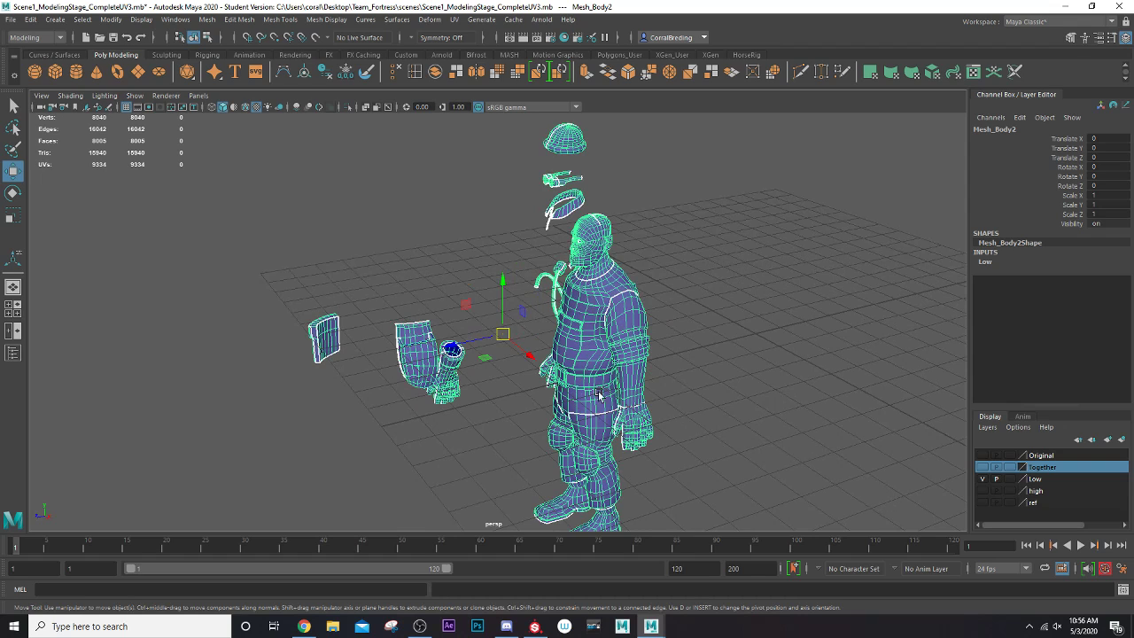
{"action": "scroll", "coordinate": [509, 362], "scroll_direction": "up", "scroll_amount": 1}
{"action": "left_click_drag", "start_coordinate": [468, 376], "coordinate": [467, 369], "text": "alt"}
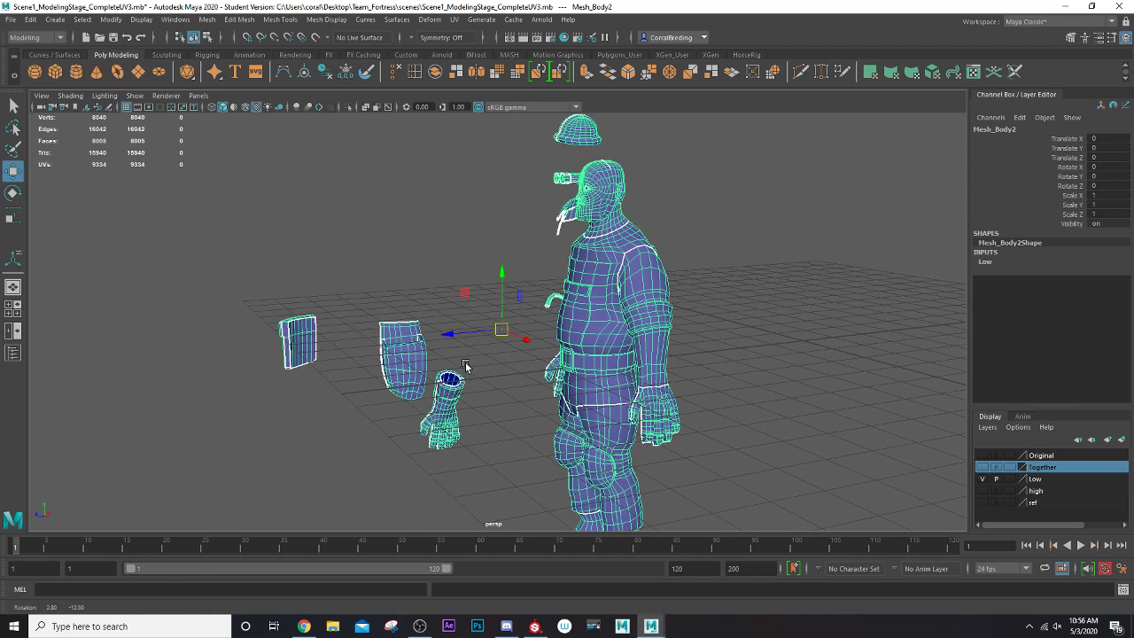
{"action": "scroll", "coordinate": [587, 307], "scroll_direction": "up", "scroll_amount": 2}
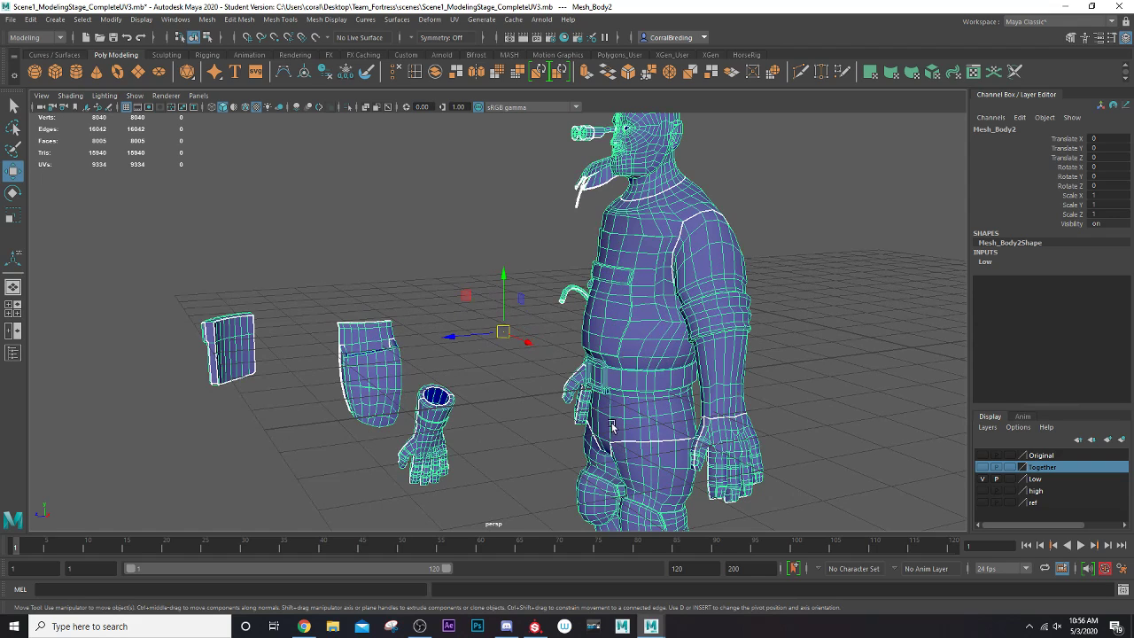
{"action": "left_click", "coordinate": [981, 490]}
{"action": "left_click_drag", "start_coordinate": [640, 403], "coordinate": [598, 332], "text": "alt"}
{"action": "scroll", "coordinate": [598, 332], "scroll_direction": "up", "scroll_amount": 5}
{"action": "middle_click_drag", "start_coordinate": [710, 290], "coordinate": [594, 324], "text": "alt"}
{"action": "left_click_drag", "start_coordinate": [595, 323], "coordinate": [620, 315], "text": "alt"}
{"action": "left_click", "coordinate": [981, 478]}
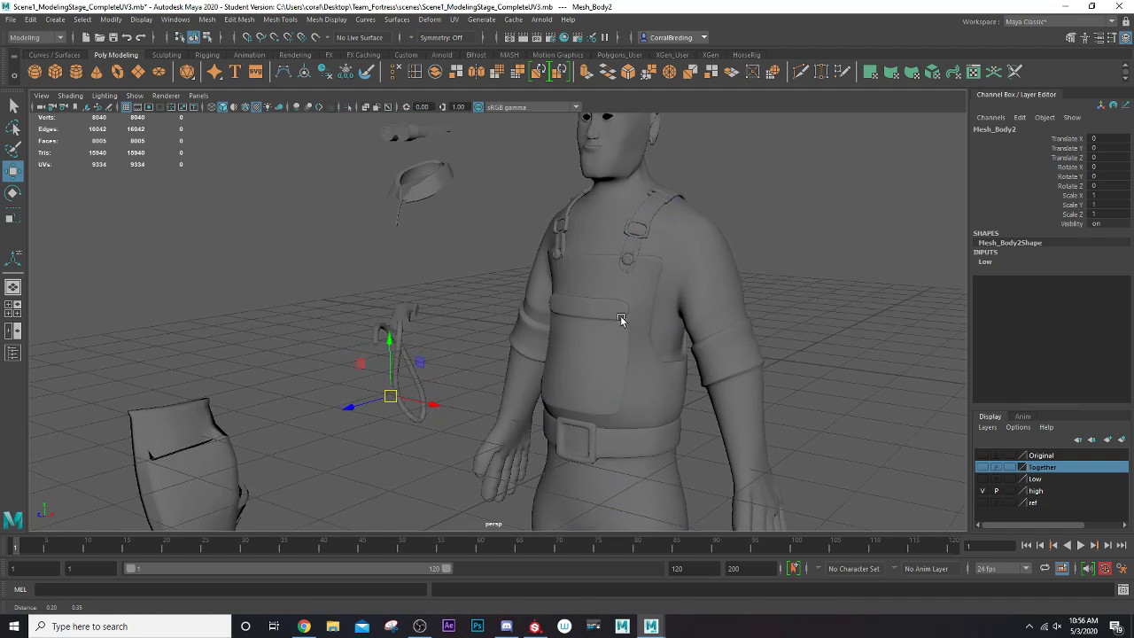
- Examine the high-poly character's suspender straps, buckles, chest pocket, belt, knee pads and boots up close
{"action": "scroll", "coordinate": [631, 319], "scroll_direction": "up", "scroll_amount": 3}
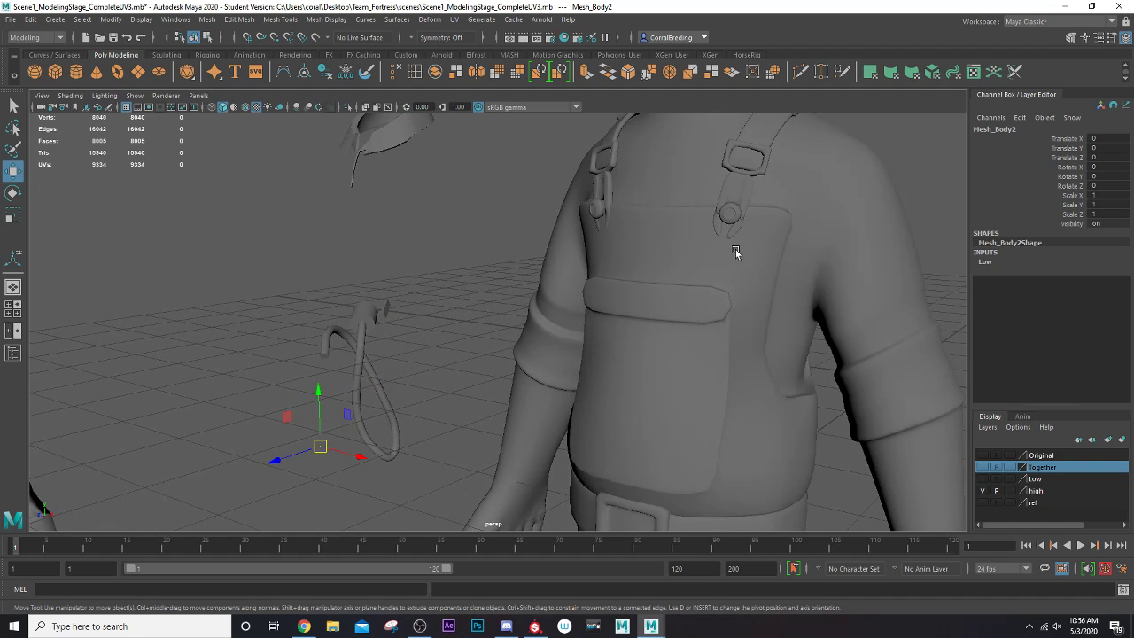
{"action": "scroll", "coordinate": [734, 357], "scroll_direction": "down", "scroll_amount": 3}
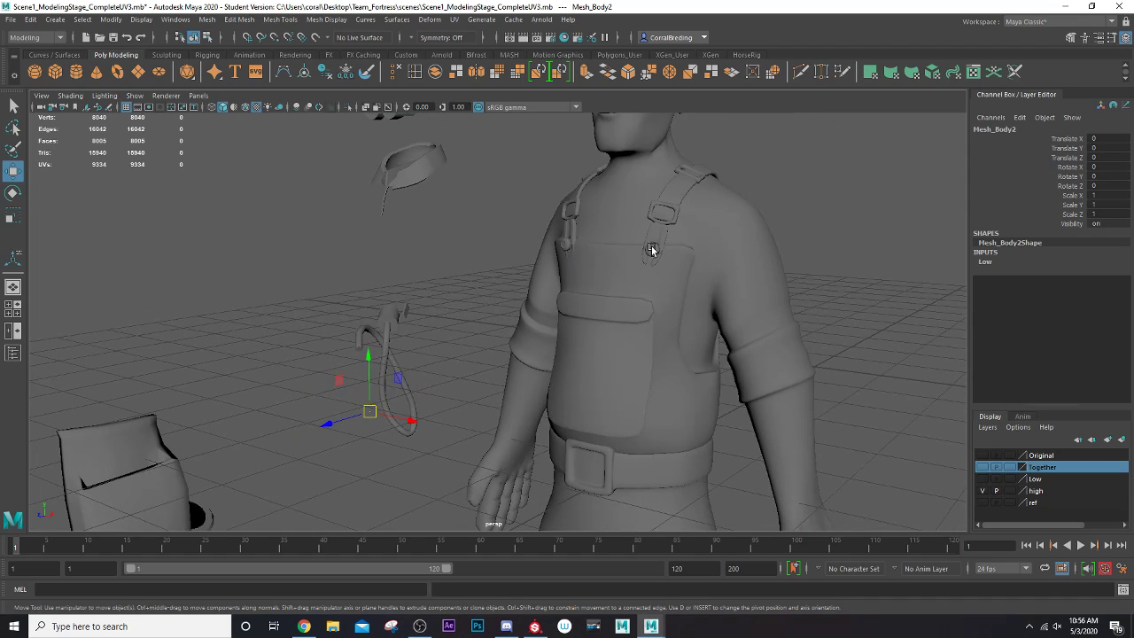
{"action": "scroll", "coordinate": [651, 250], "scroll_direction": "up", "scroll_amount": 3}
{"action": "left_click_drag", "start_coordinate": [727, 207], "coordinate": [689, 277], "text": "alt"}
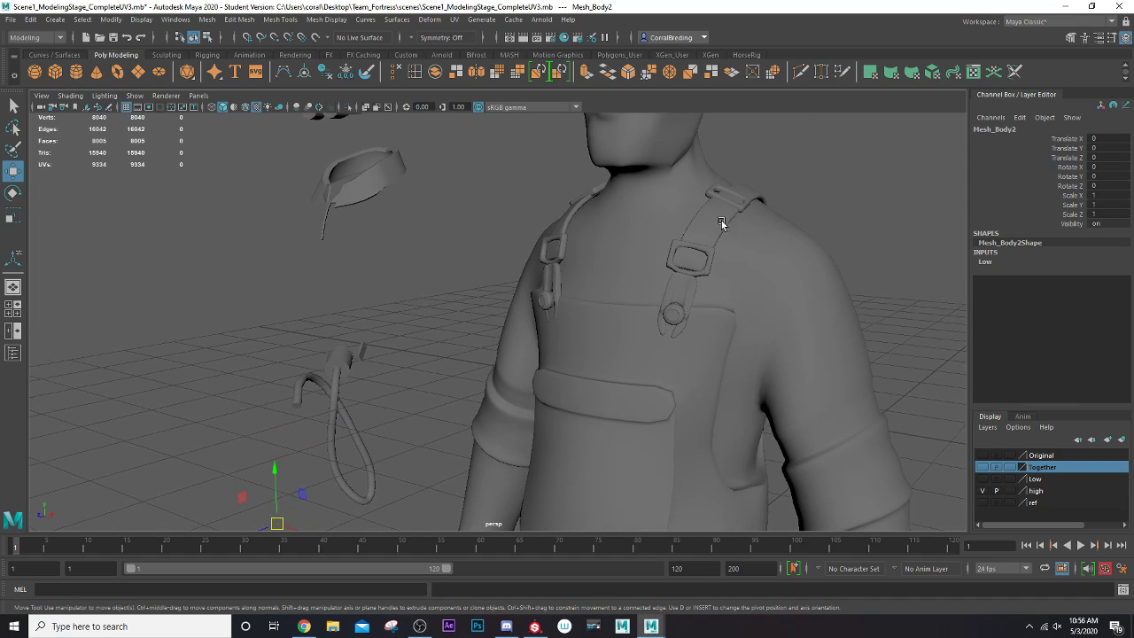
{"action": "scroll", "coordinate": [678, 341], "scroll_direction": "down", "scroll_amount": 4}
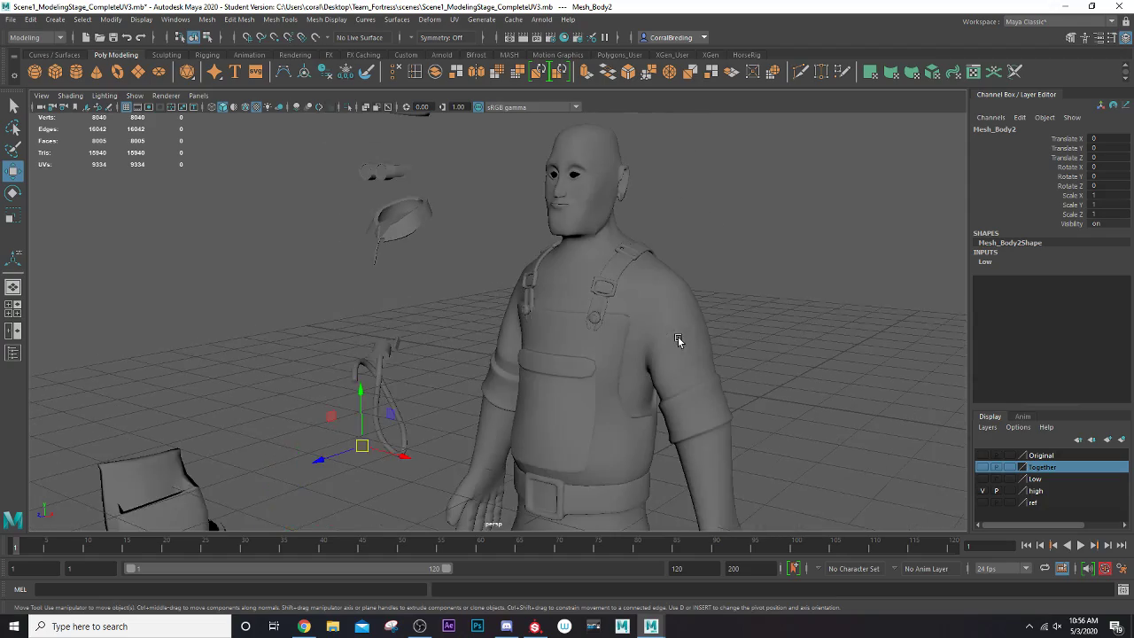
{"action": "left_click_drag", "start_coordinate": [677, 340], "coordinate": [697, 384], "text": "alt"}
{"action": "middle_click_drag", "start_coordinate": [696, 385], "coordinate": [699, 171], "text": "alt"}
{"action": "left_click_drag", "start_coordinate": [629, 364], "coordinate": [585, 350], "text": "alt"}
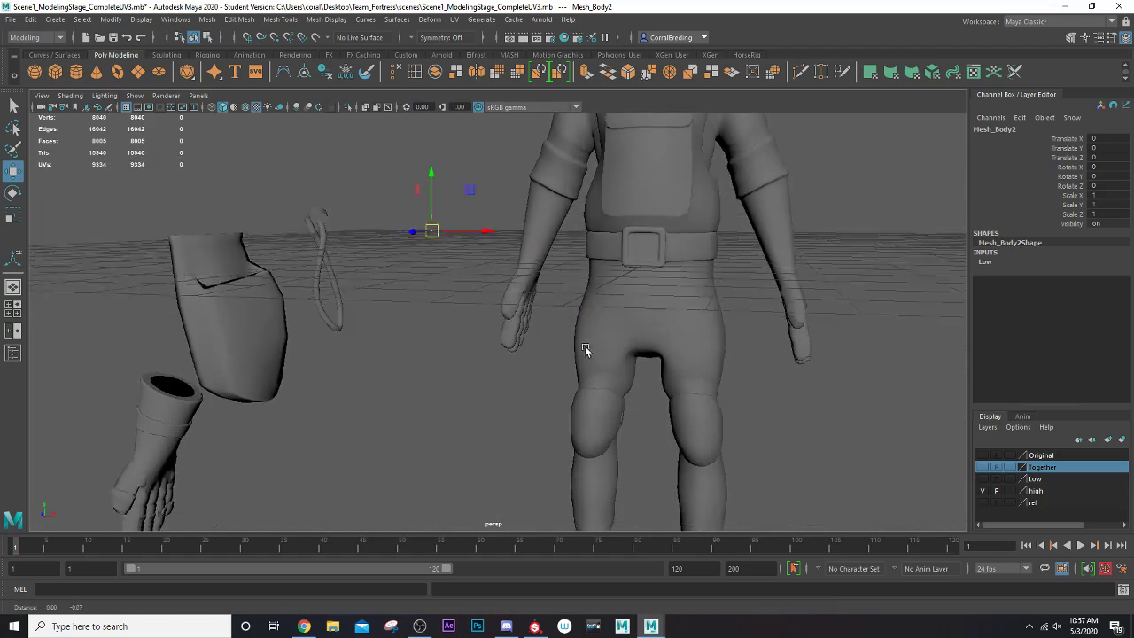
{"action": "middle_click_drag", "start_coordinate": [585, 350], "coordinate": [584, 246], "text": "alt"}
{"action": "left_click_drag", "start_coordinate": [680, 342], "coordinate": [682, 402], "text": "alt"}
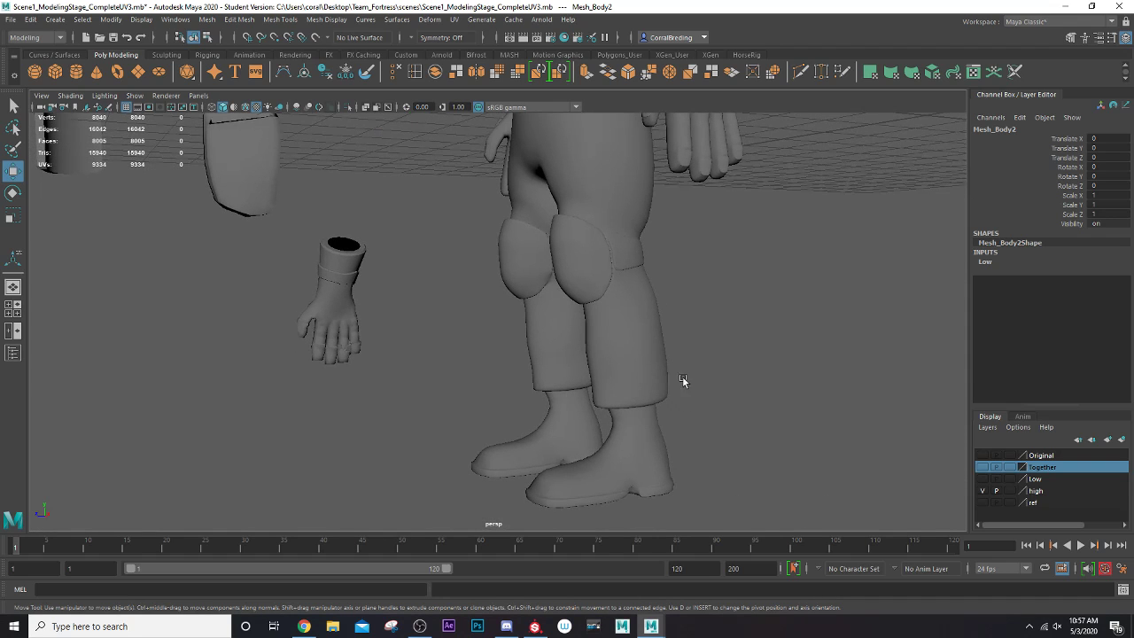
{"action": "middle_click_drag", "start_coordinate": [629, 298], "coordinate": [643, 509], "text": "alt"}
{"action": "left_click_drag", "start_coordinate": [611, 338], "coordinate": [674, 265], "text": "alt"}
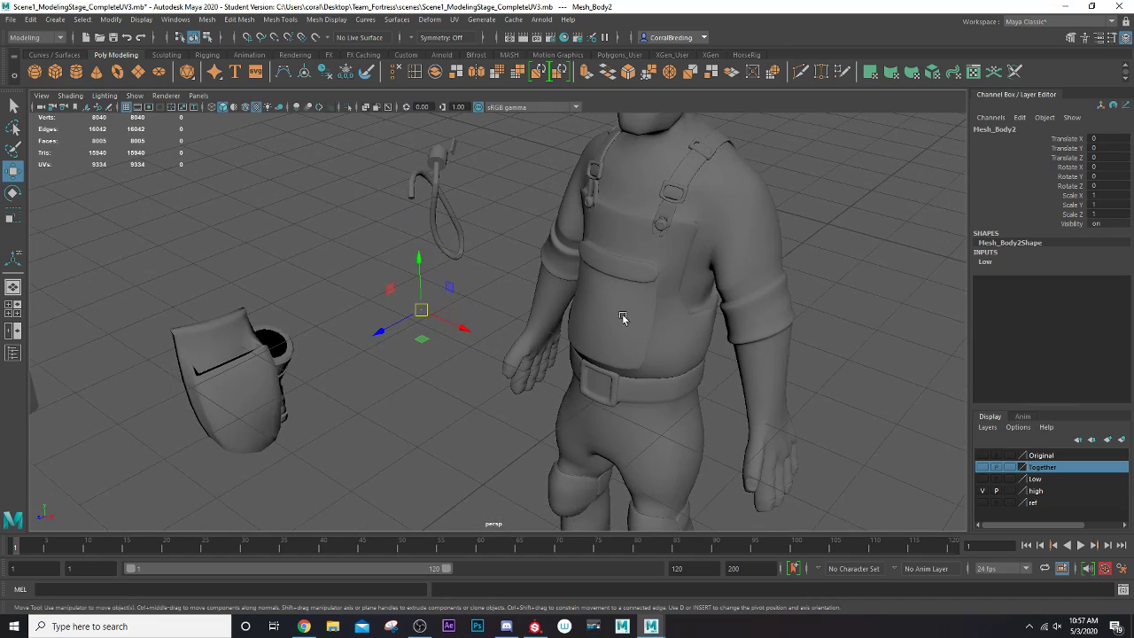
- Select the combined high-poly mesh and inspect the whole character together with its detached helmet, goggles, collar, pouches and hand
{"action": "left_click_drag", "start_coordinate": [622, 313], "coordinate": [683, 328], "text": "alt"}
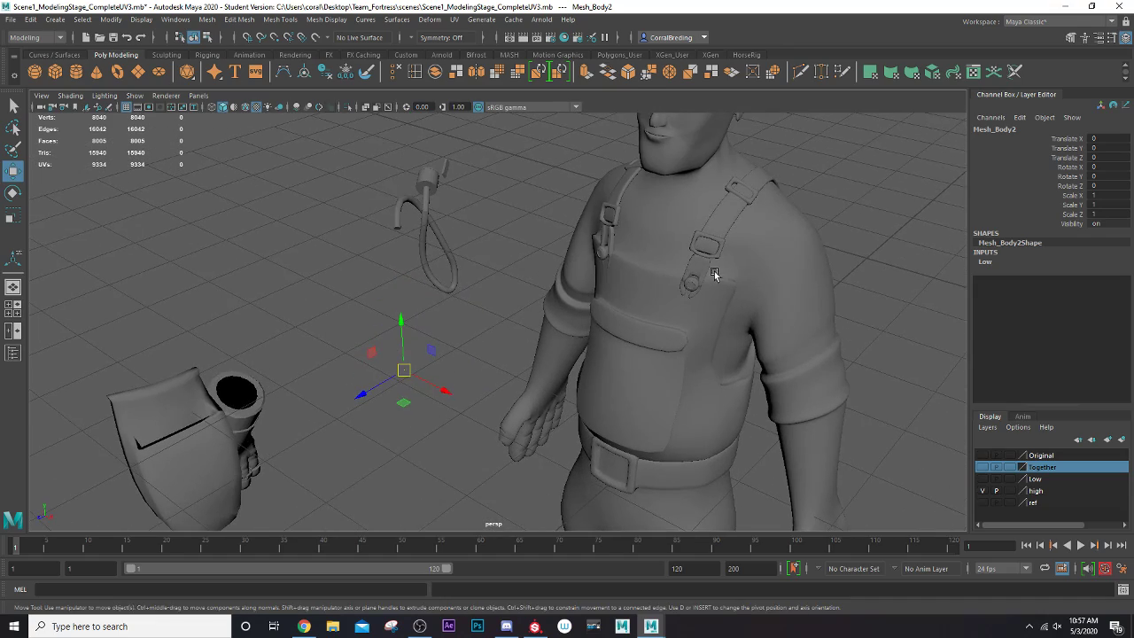
{"action": "left_click_drag", "start_coordinate": [714, 271], "coordinate": [625, 272], "text": "alt"}
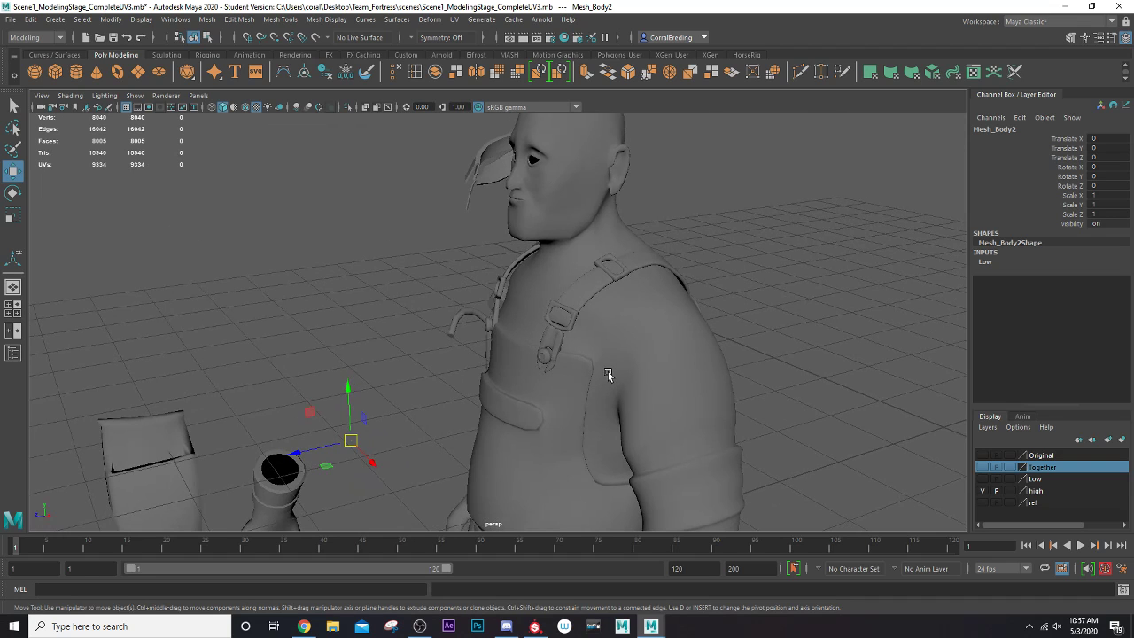
{"action": "left_click_drag", "start_coordinate": [608, 374], "coordinate": [777, 463], "text": "alt"}
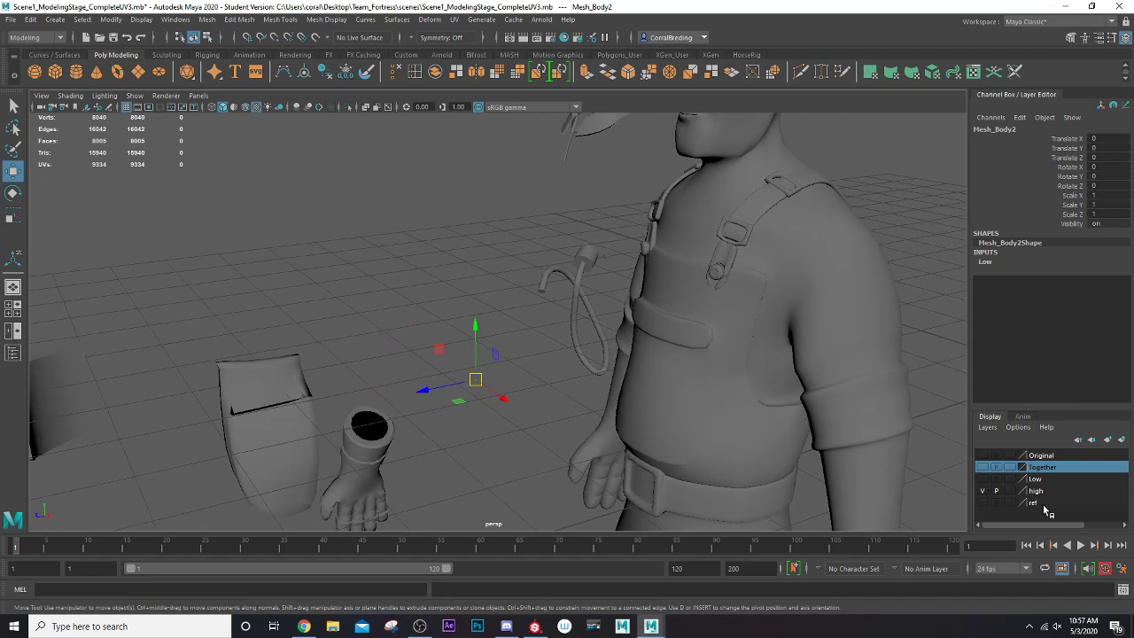
{"action": "left_click", "coordinate": [811, 355]}
{"action": "right_click_drag", "start_coordinate": [802, 421], "coordinate": [716, 410], "text": "alt"}
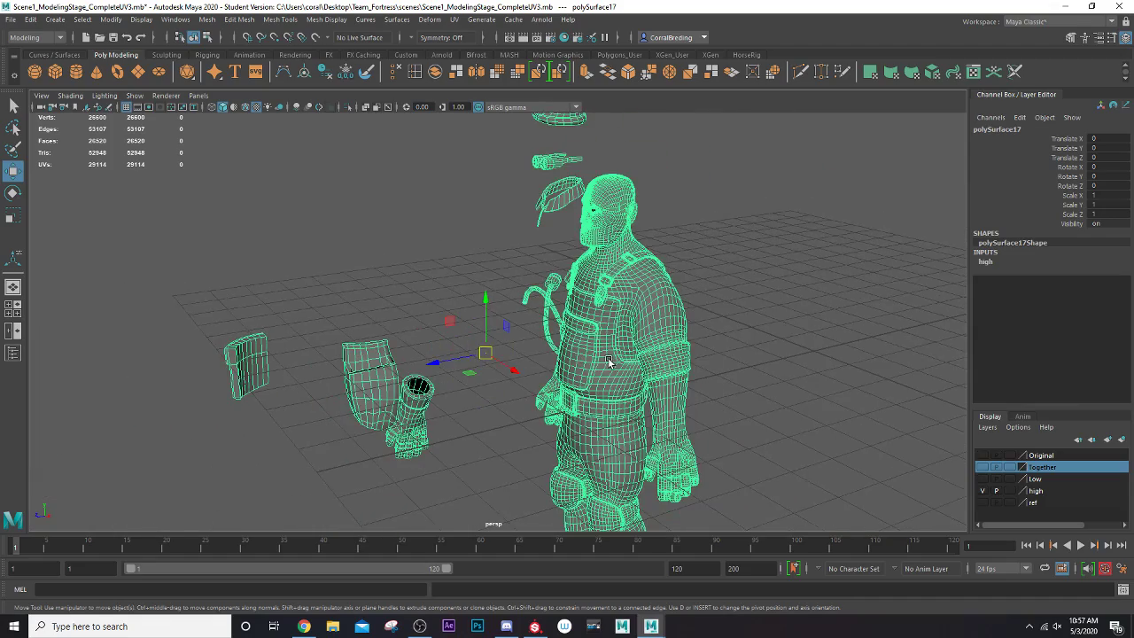
{"action": "middle_click_drag", "start_coordinate": [609, 362], "coordinate": [705, 320], "text": "alt"}
{"action": "scroll", "coordinate": [555, 370], "scroll_direction": "down", "scroll_amount": 4}
{"action": "left_click_drag", "start_coordinate": [557, 372], "coordinate": [655, 330], "text": "alt"}
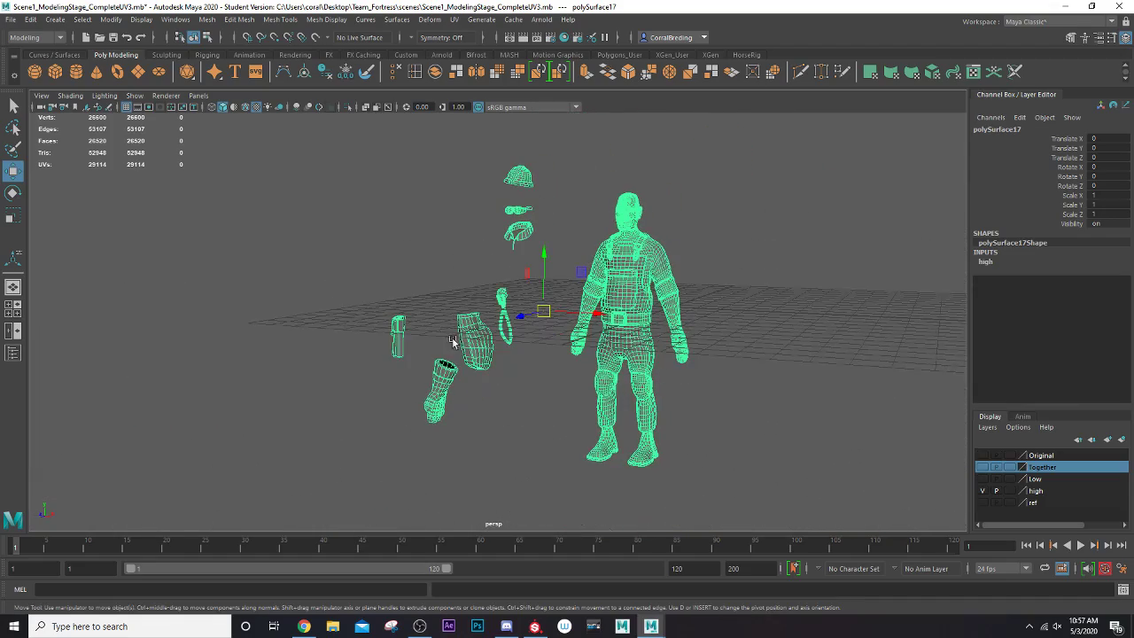
{"action": "right_click_drag", "start_coordinate": [646, 357], "coordinate": [765, 300], "text": "alt"}
{"action": "right_click_drag", "start_coordinate": [745, 256], "coordinate": [665, 289], "text": "alt"}
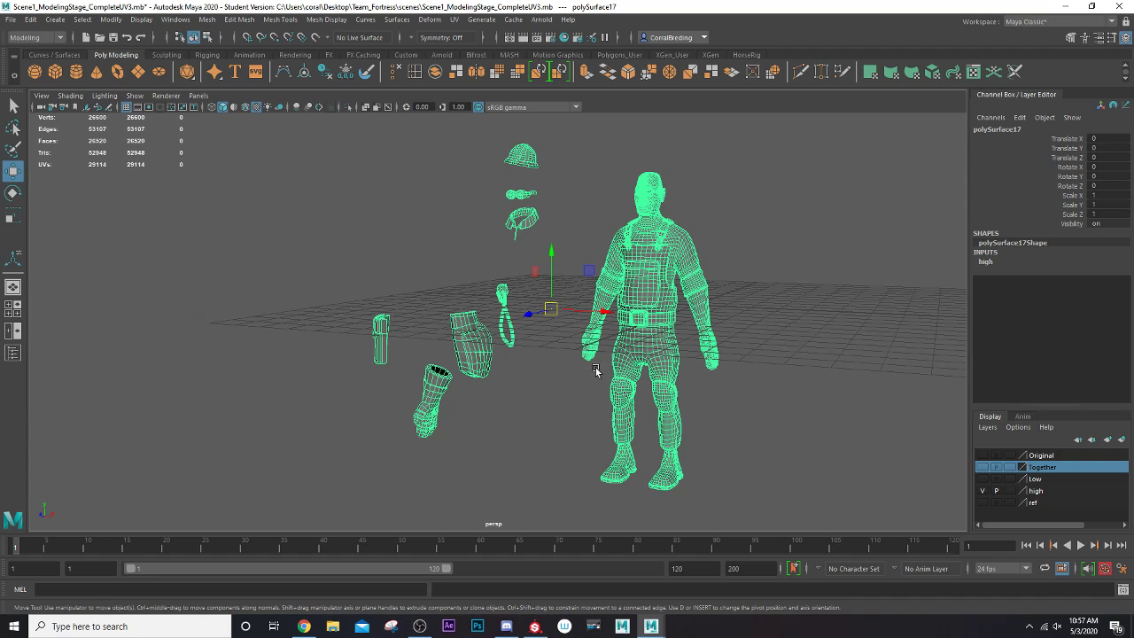
{"action": "scroll", "coordinate": [672, 288], "scroll_direction": "up", "scroll_amount": 3}
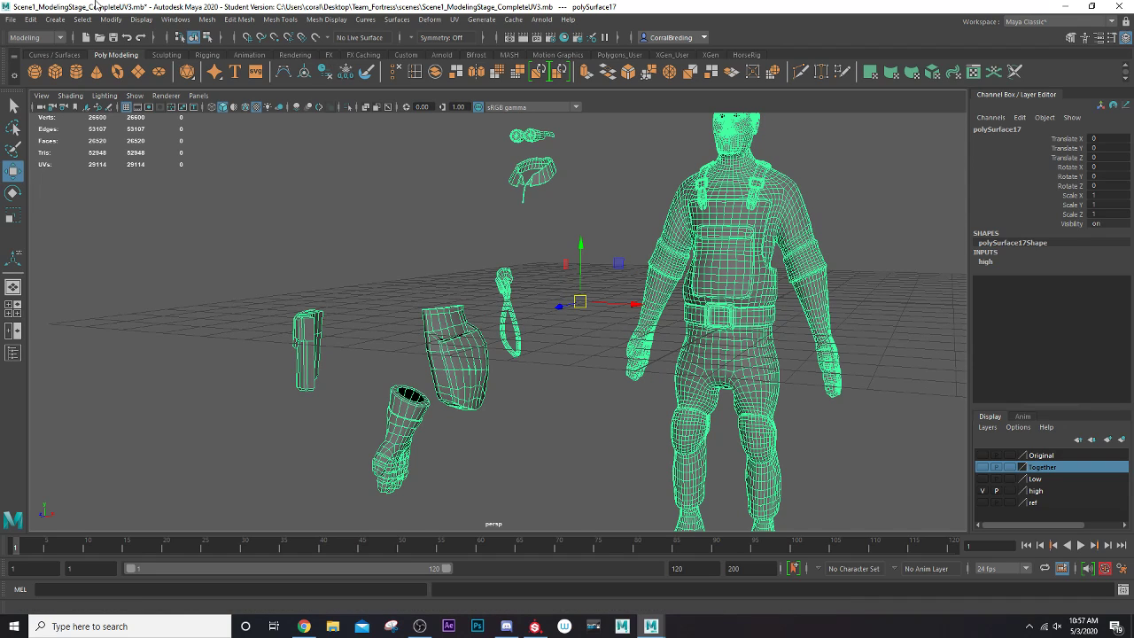
- Open the Export Selection dialog for the high-poly mesh, review its FBX settings, and close it without exporting
{"action": "left_click", "coordinate": [14, 19]}
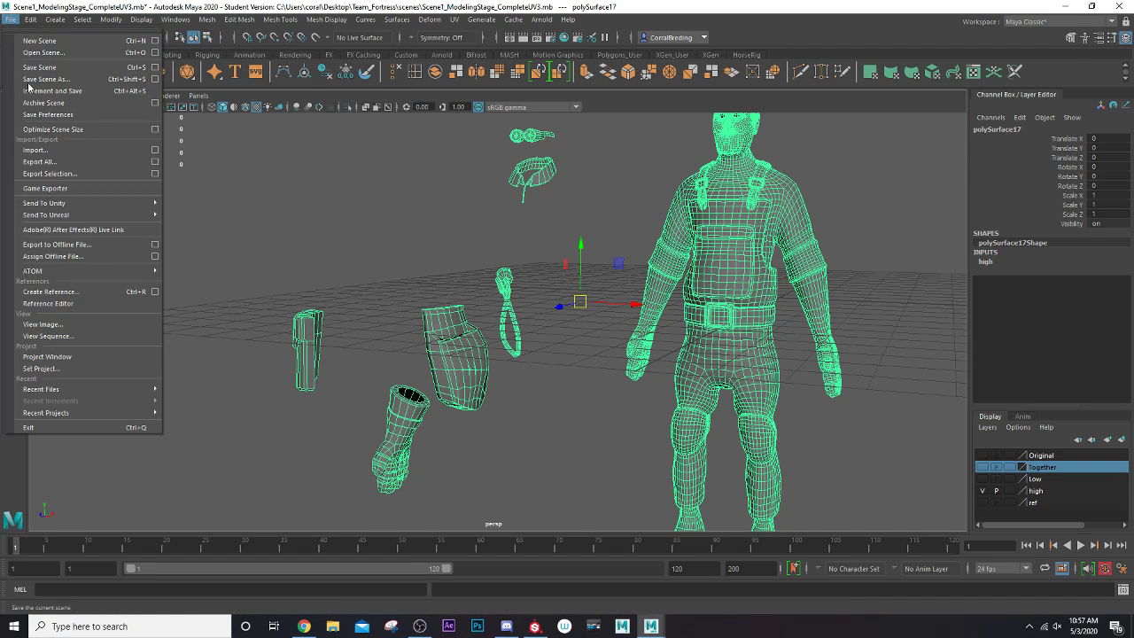
{"action": "left_click", "coordinate": [53, 178]}
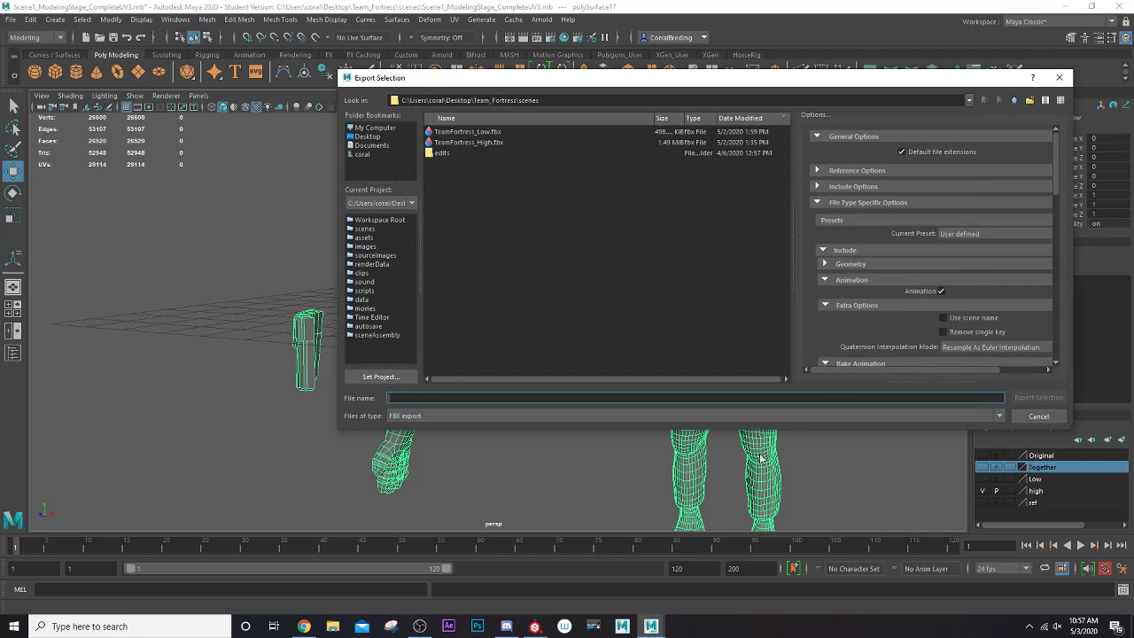
{"action": "left_click", "coordinate": [1036, 415]}
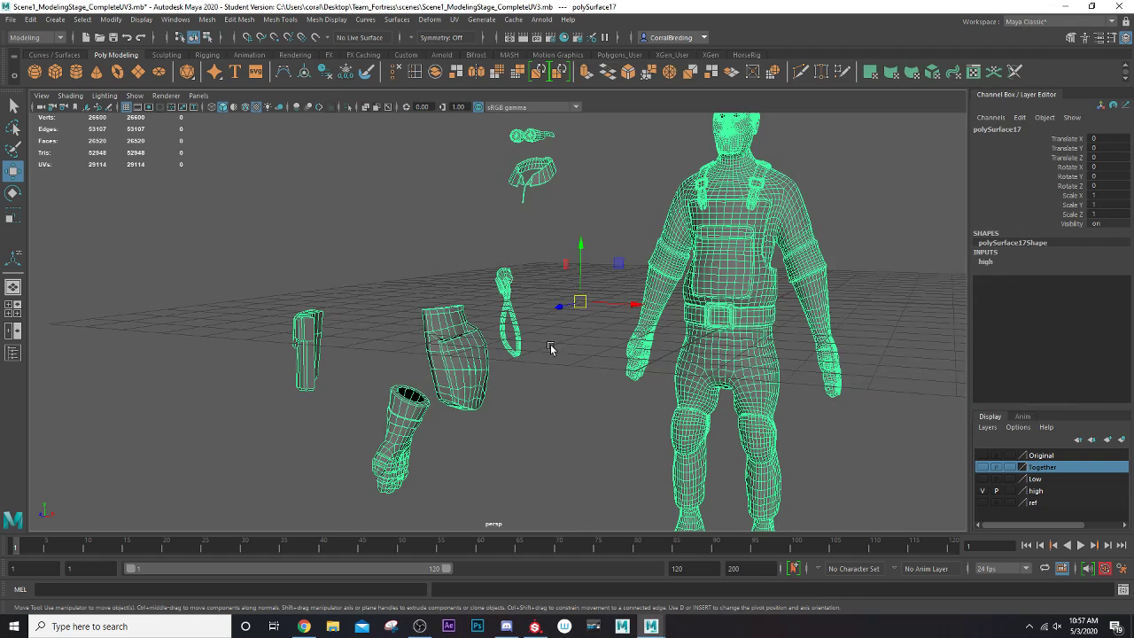
- Hide the high layer, make the Together layer visible, and select the fully assembled engineer mesh
{"action": "key", "text": "f"}
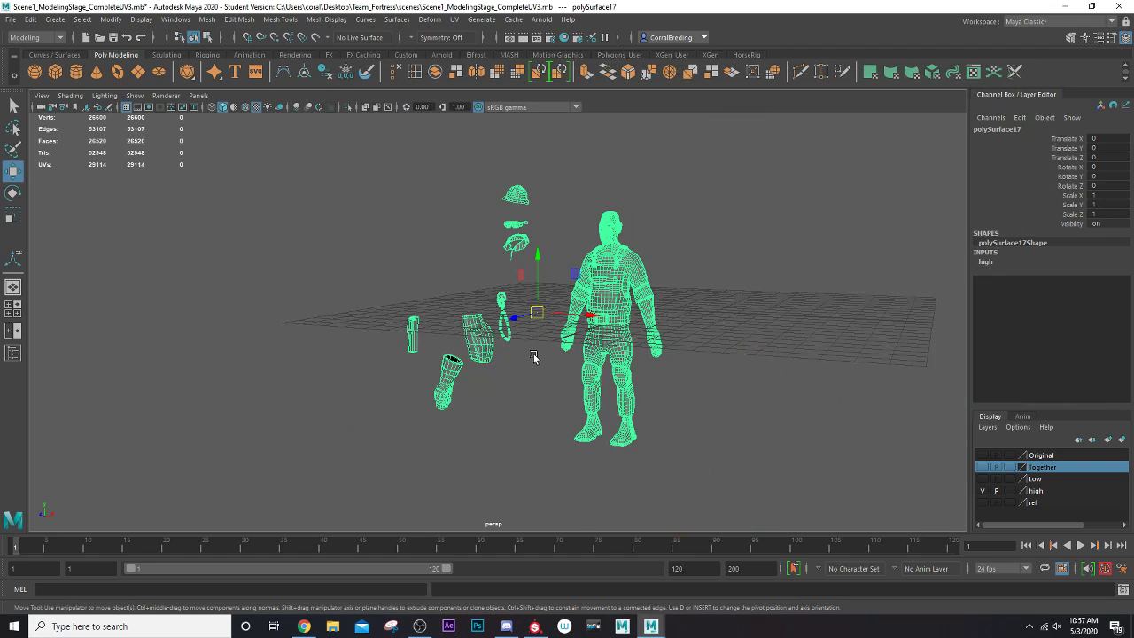
{"action": "scroll", "coordinate": [656, 329], "scroll_direction": "up", "scroll_amount": 2}
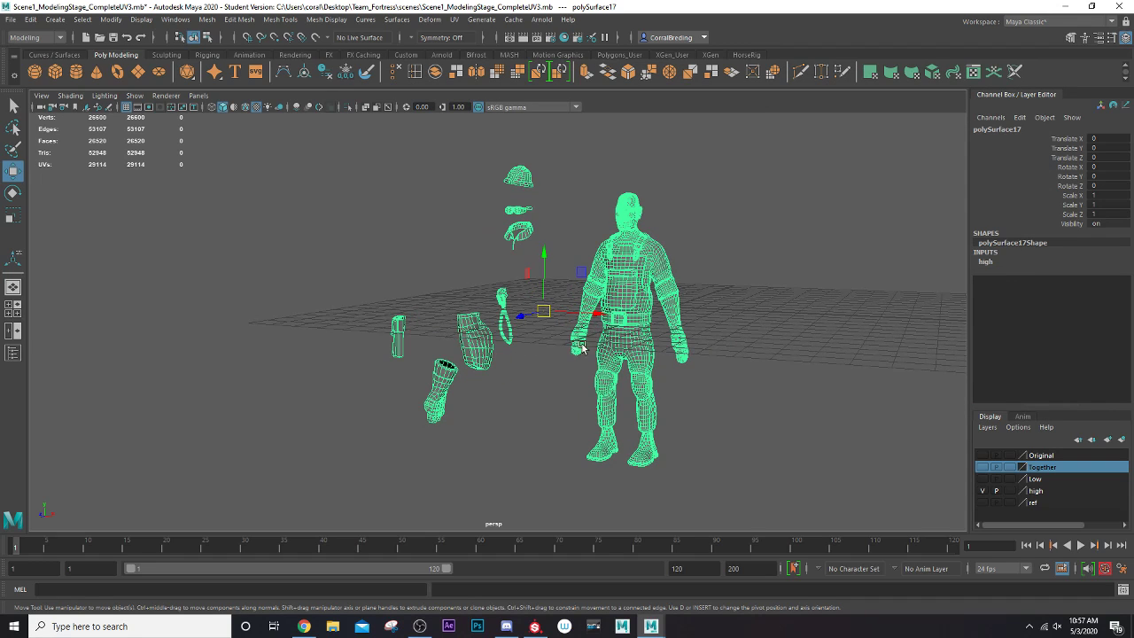
{"action": "left_click_drag", "start_coordinate": [582, 347], "coordinate": [502, 293], "text": "alt"}
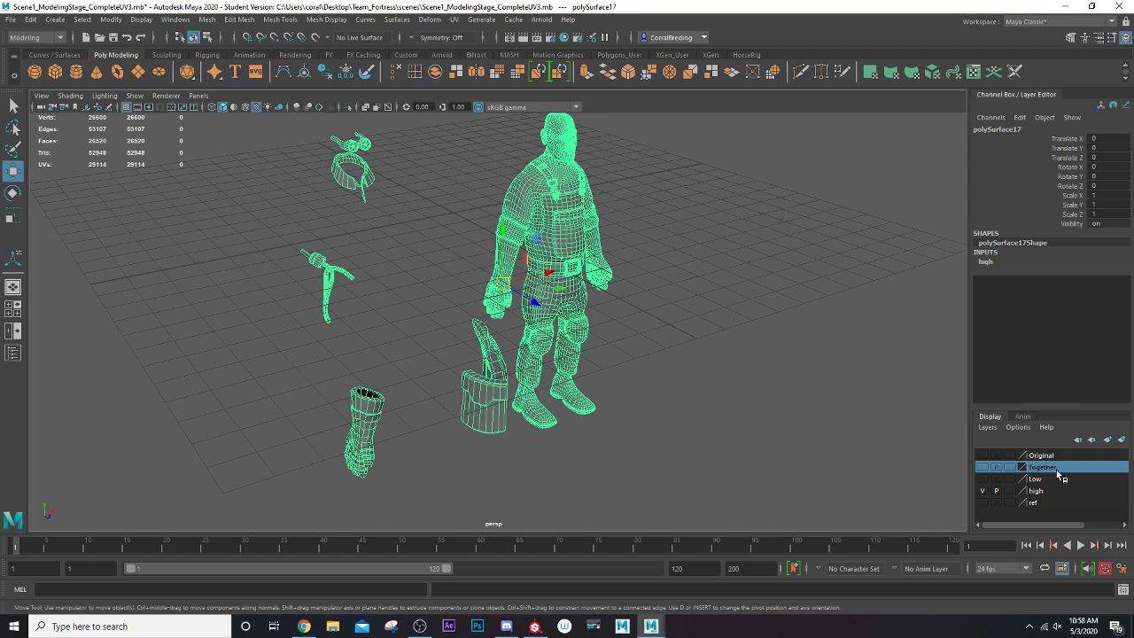
{"action": "left_click", "coordinate": [981, 491]}
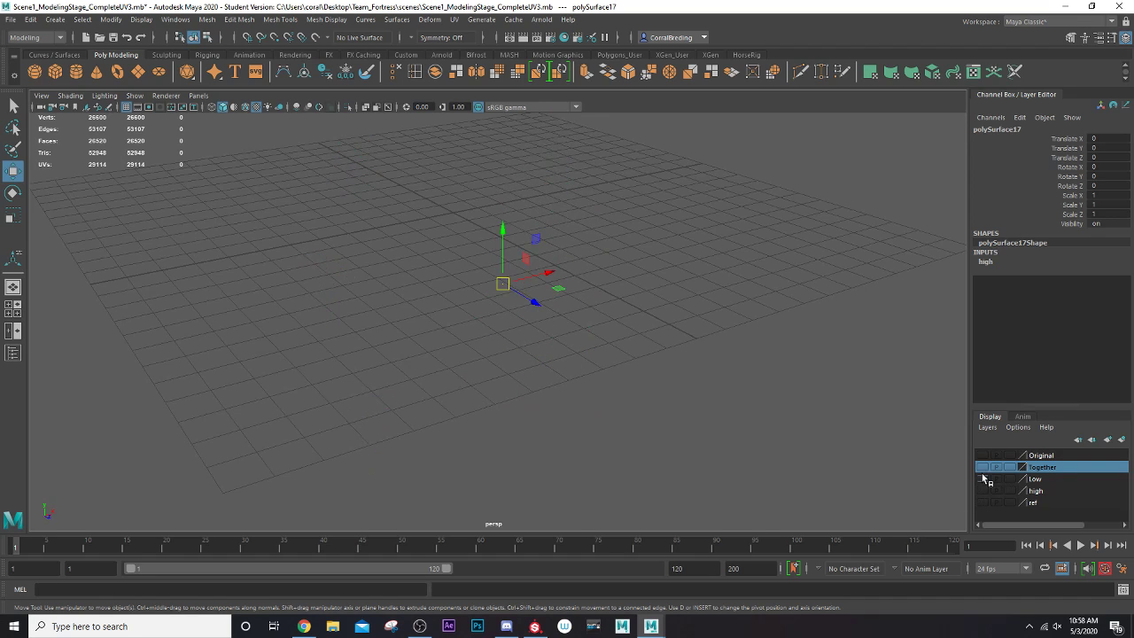
{"action": "left_click", "coordinate": [981, 466]}
{"action": "left_click_drag", "start_coordinate": [764, 359], "coordinate": [683, 289], "text": "alt"}
{"action": "left_click", "coordinate": [701, 276]}
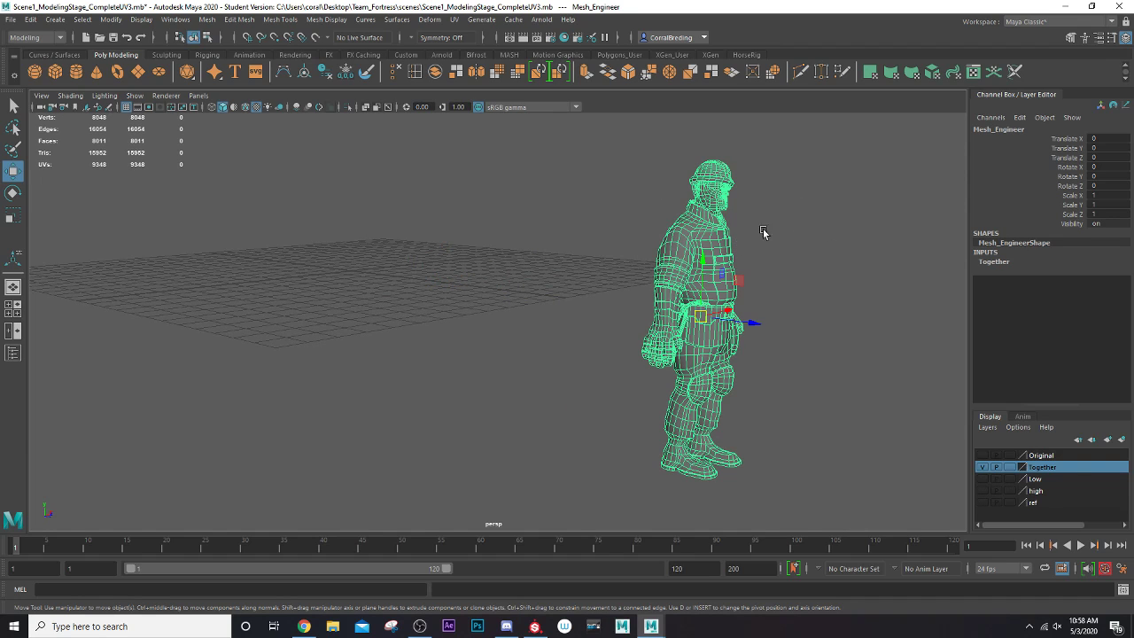
- Check which material is assigned to the engineer mesh in the Attribute Editor, and close the editor
{"action": "left_click", "coordinate": [1098, 38]}
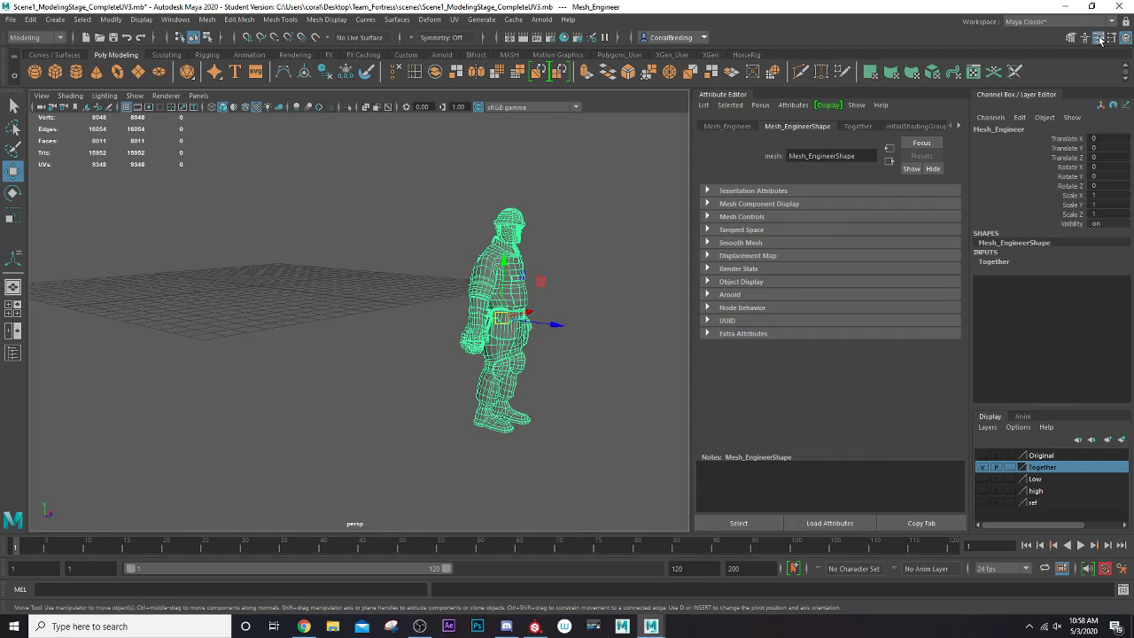
{"action": "left_click", "coordinate": [958, 126]}
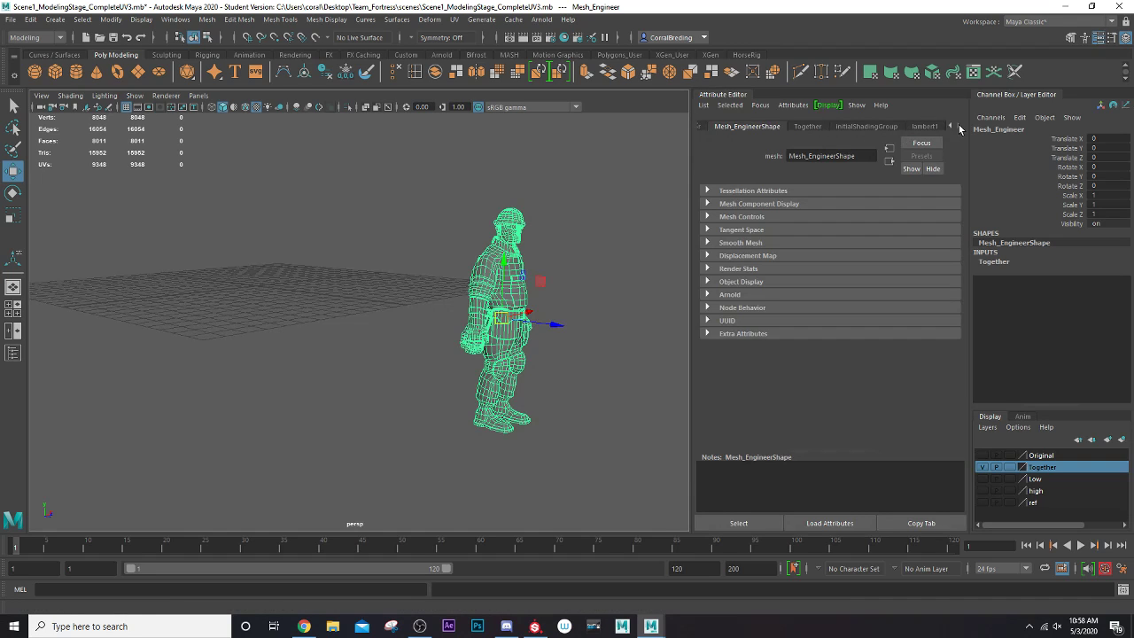
{"action": "left_click", "coordinate": [1098, 39]}
{"action": "scroll", "coordinate": [686, 288], "scroll_direction": "up", "scroll_amount": 2}
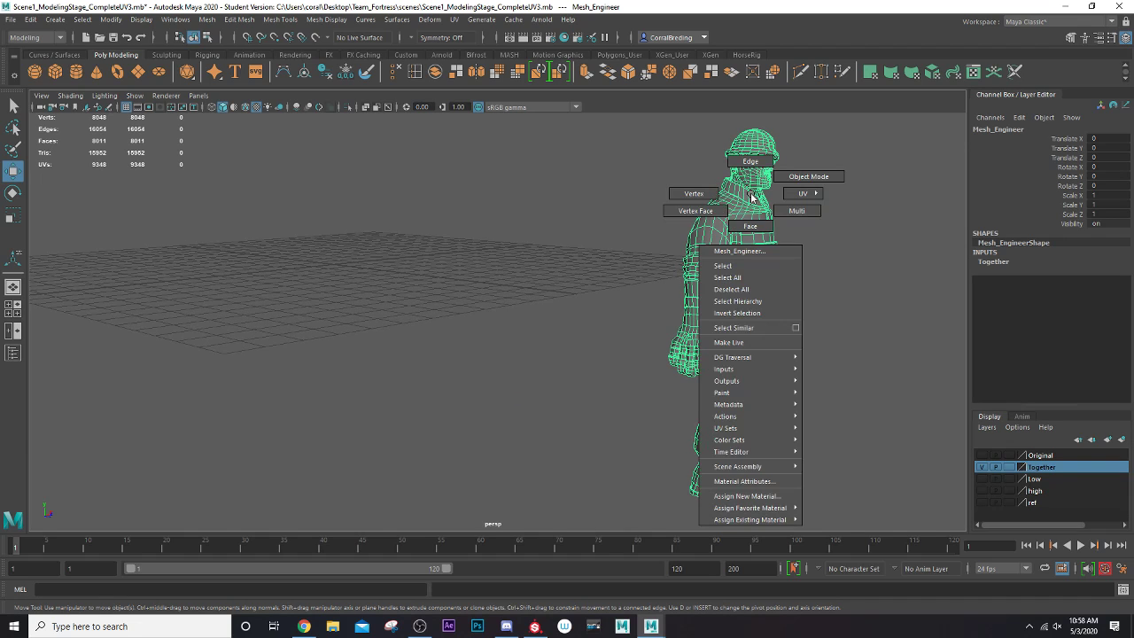
- Assign a new Lambert material to the engineer mesh and name it Engineer_lambert
{"action": "right_click_drag", "start_coordinate": [752, 195], "coordinate": [819, 522]}
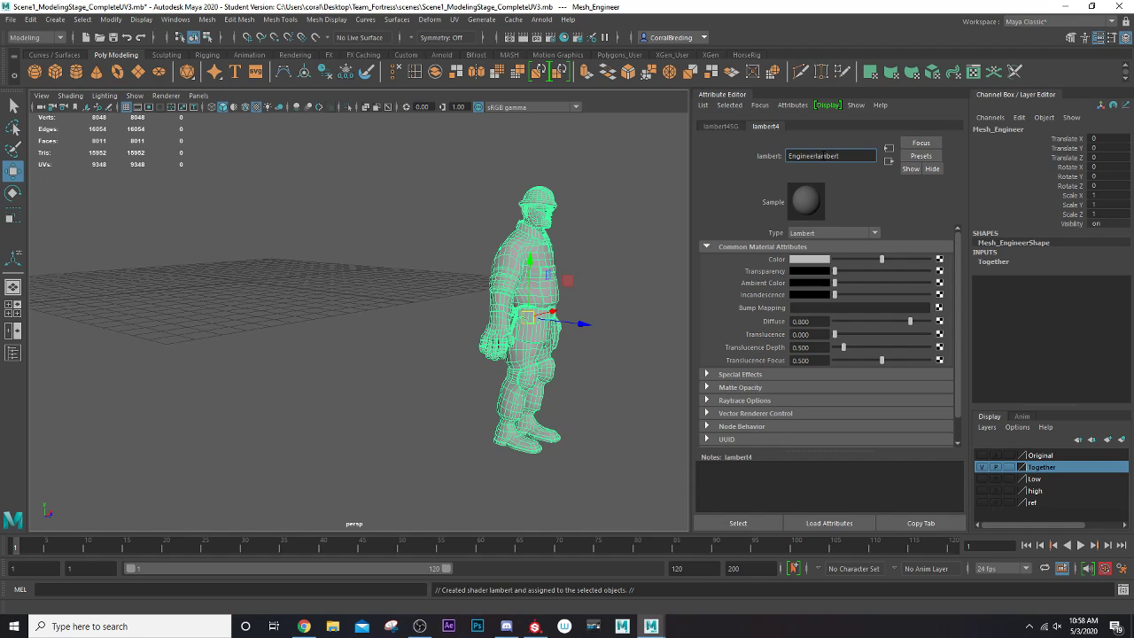
{"action": "key", "text": "Return"}
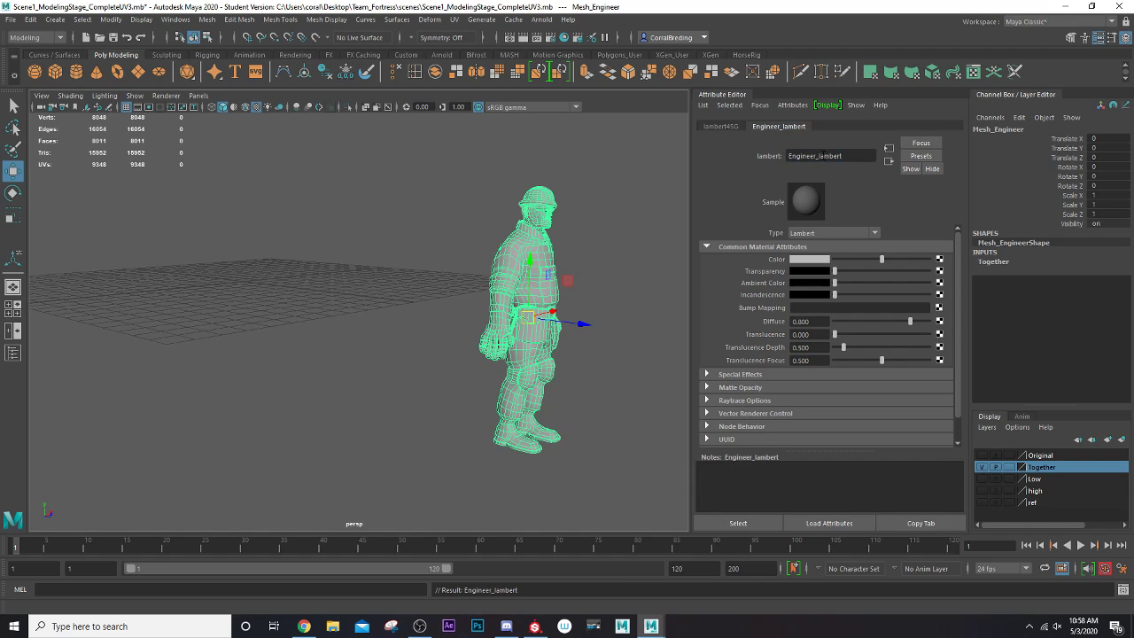
{"action": "right_click_drag", "start_coordinate": [504, 374], "coordinate": [448, 377], "text": "alt"}
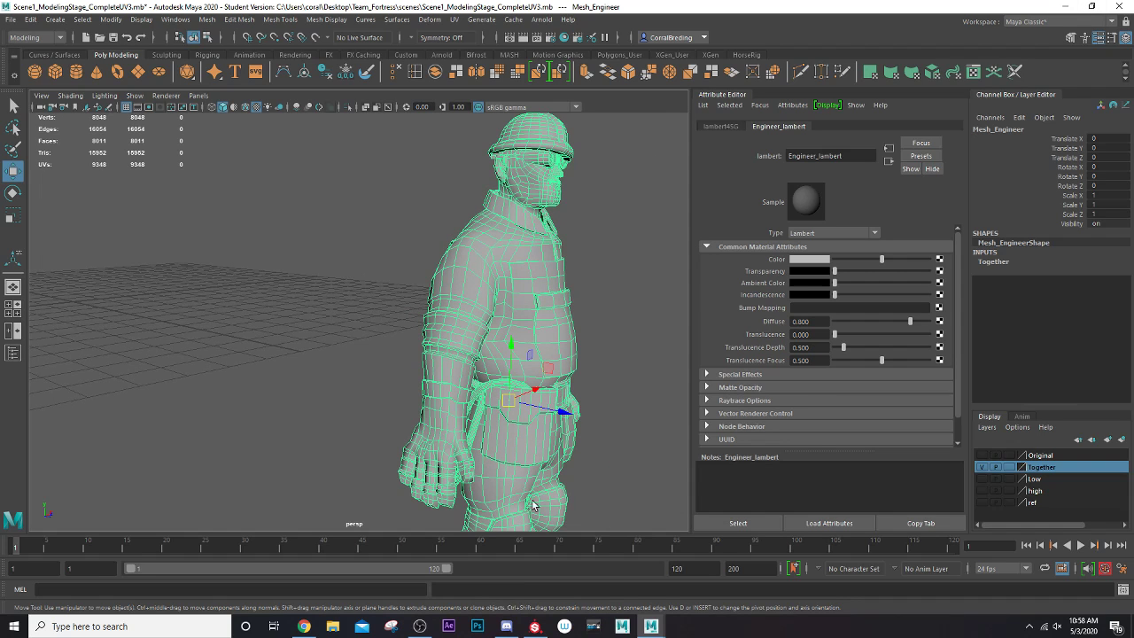
- Switch to Substance Painter and create a new project from TeamFortress_Low.fbx, keeping the Unity 5 template and 2048 document resolution
{"action": "left_click", "coordinate": [1069, 9]}
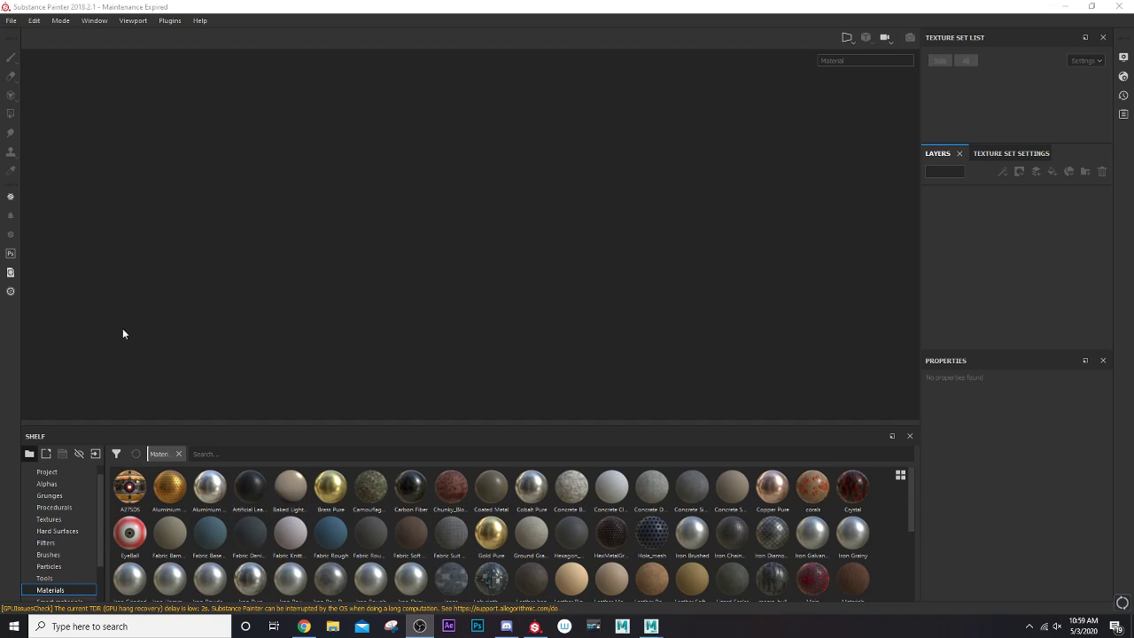
{"action": "mouse_move", "coordinate": [303, 626]}
{"action": "left_click", "coordinate": [11, 21]}
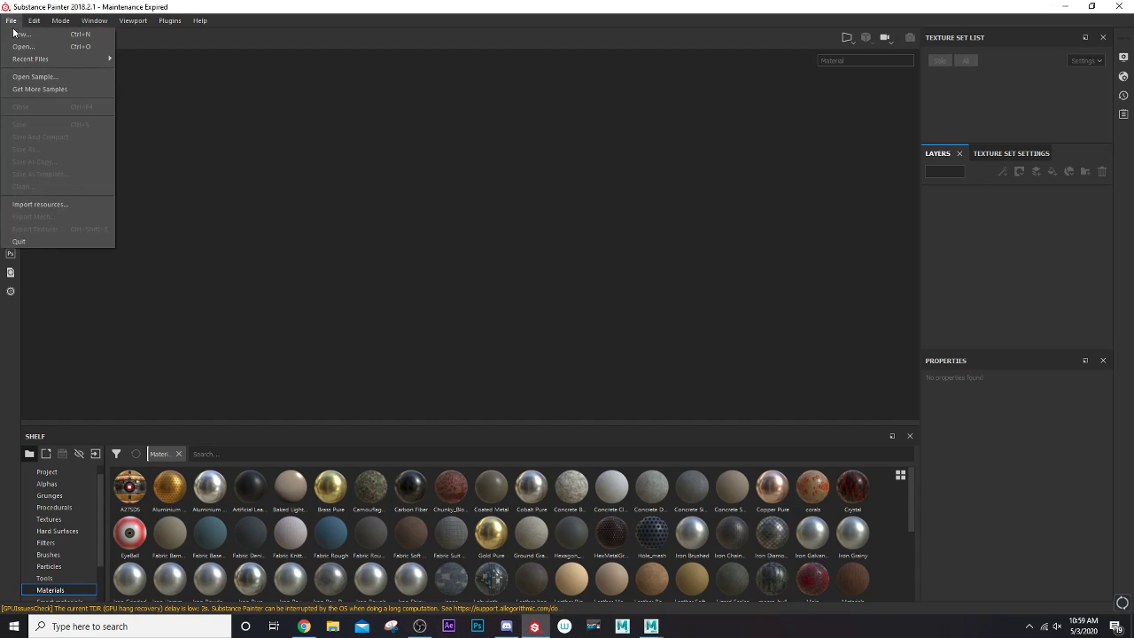
{"action": "left_click", "coordinate": [19, 34]}
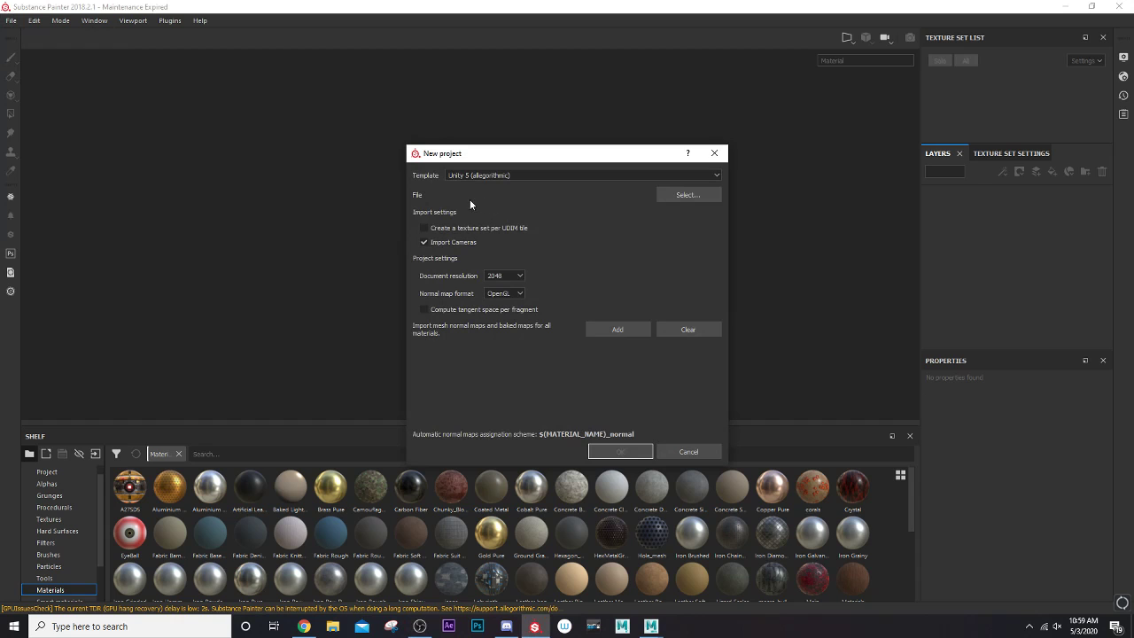
{"action": "left_click", "coordinate": [680, 196]}
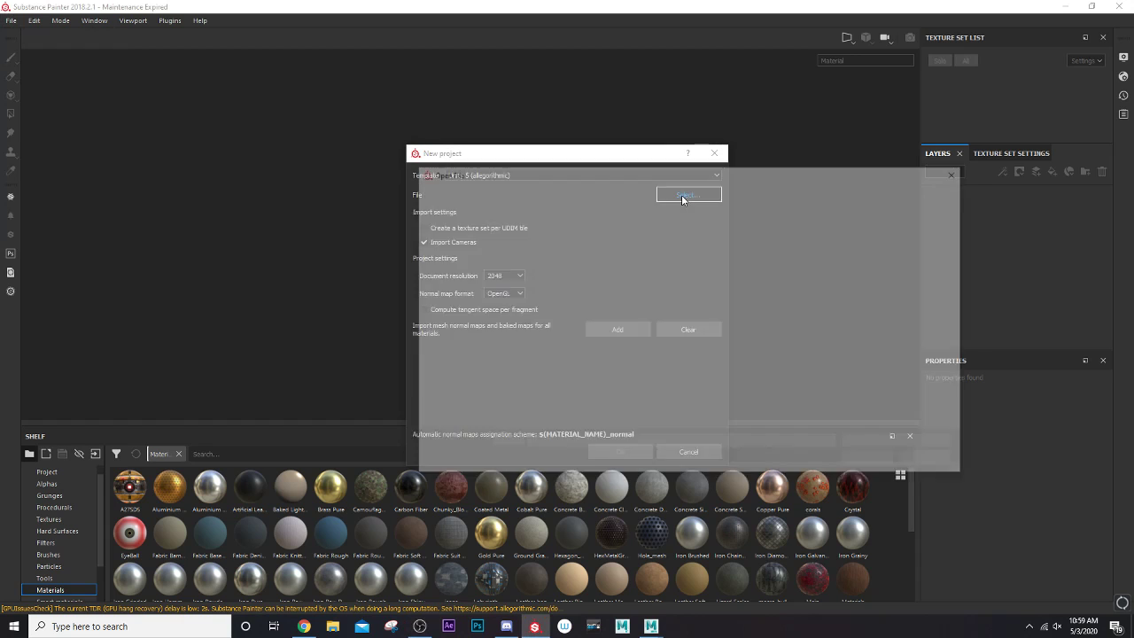
{"action": "left_click", "coordinate": [550, 271]}
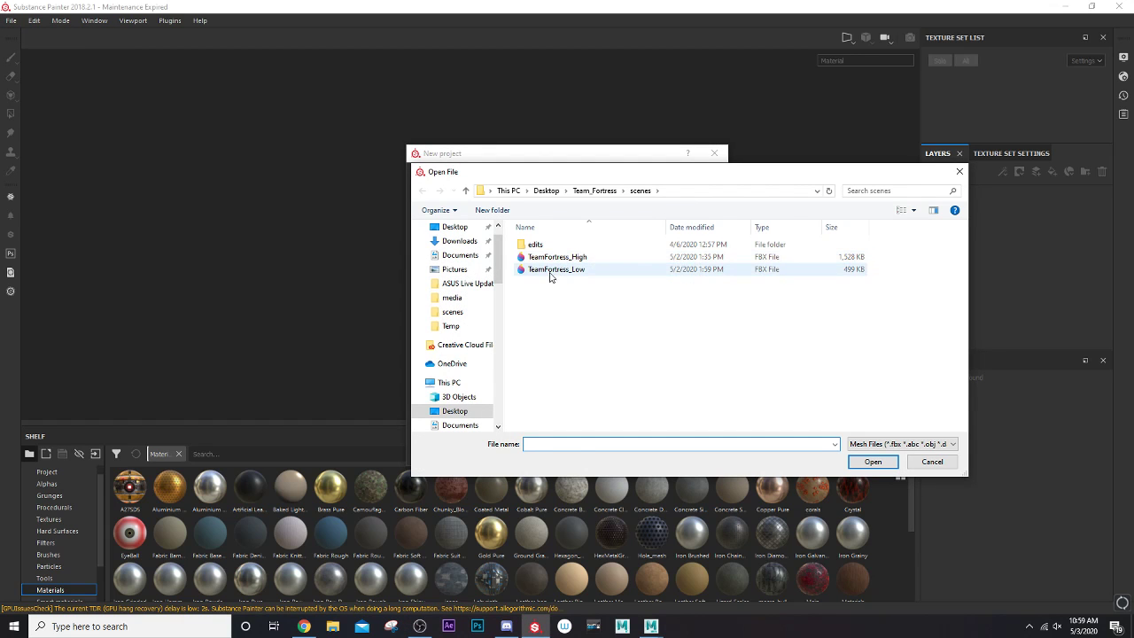
{"action": "left_click", "coordinate": [882, 466]}
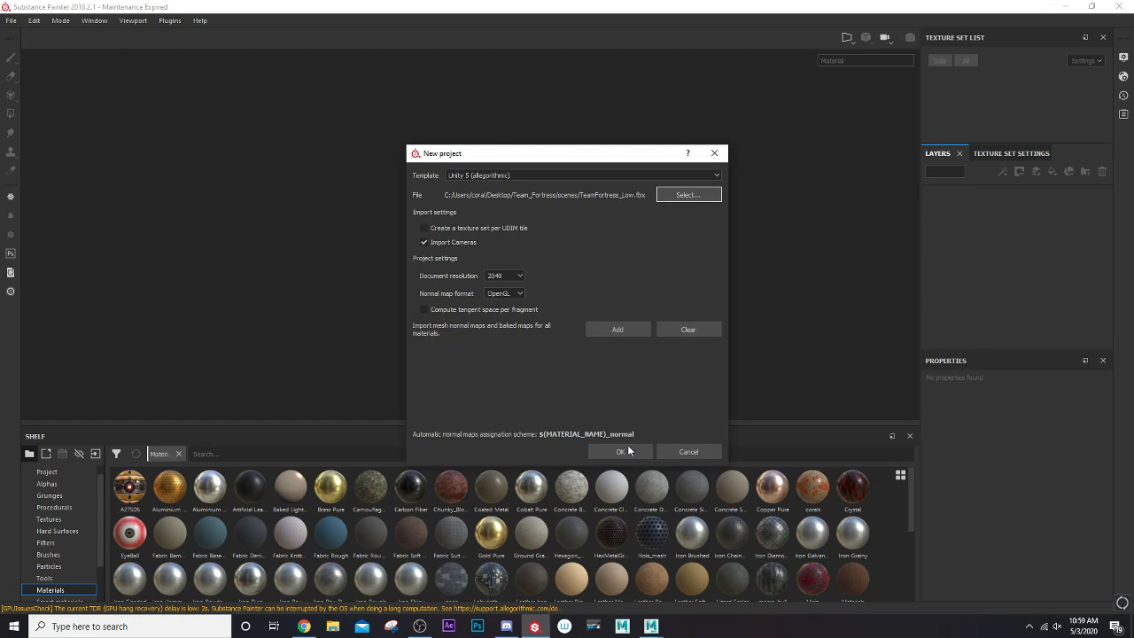
{"action": "left_click", "coordinate": [625, 451]}
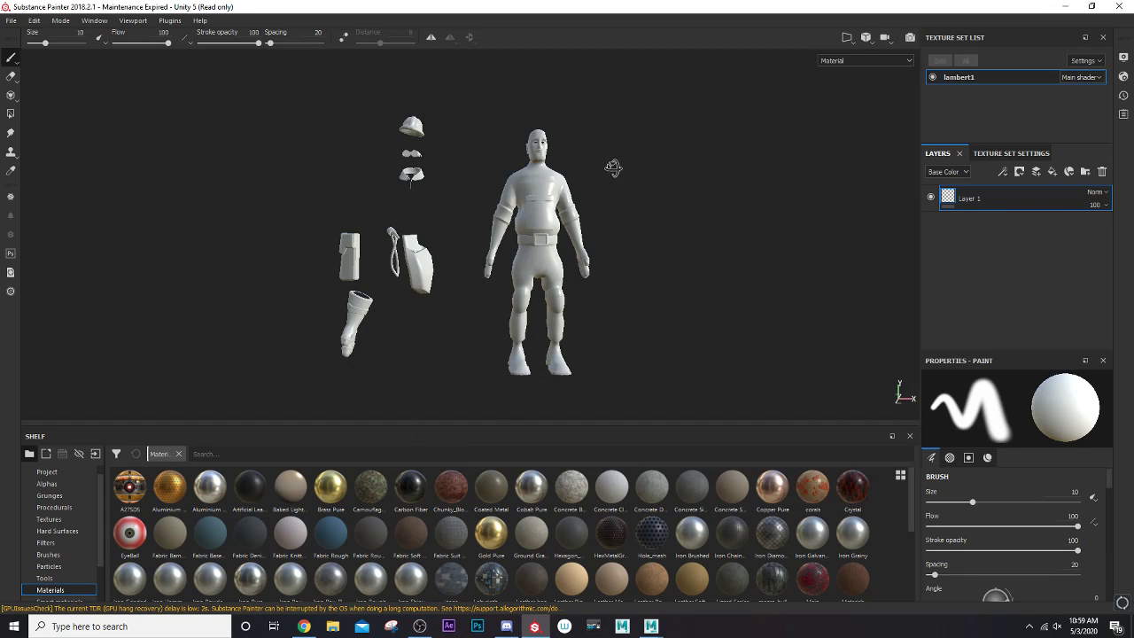
- Examine the imported low-poly character and its separated accessories from several angles
{"action": "left_click_drag", "start_coordinate": [584, 178], "coordinate": [463, 222], "text": "alt"}
{"action": "mouse_move", "coordinate": [463, 223]}
{"action": "middle_mouse_down", "text": "alt"}
{"action": "mouse_move", "coordinate": [450, 230]}
{"action": "mouse_move", "coordinate": [455, 174]}
{"action": "middle_mouse_up", "text": "alt"}
{"action": "left_click_drag", "start_coordinate": [455, 174], "coordinate": [448, 183], "text": "alt"}
{"action": "middle_click_drag", "start_coordinate": [448, 184], "coordinate": [477, 206], "text": "alt"}
{"action": "right_click_drag", "start_coordinate": [478, 205], "coordinate": [509, 239], "text": "alt"}
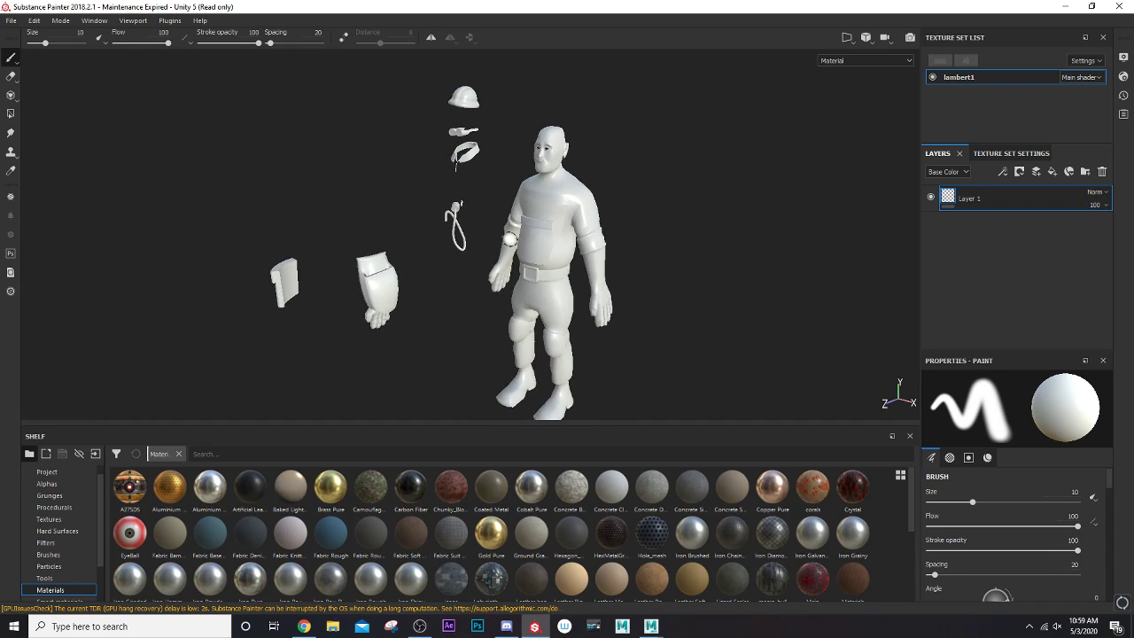
{"action": "key", "text": "alt"}
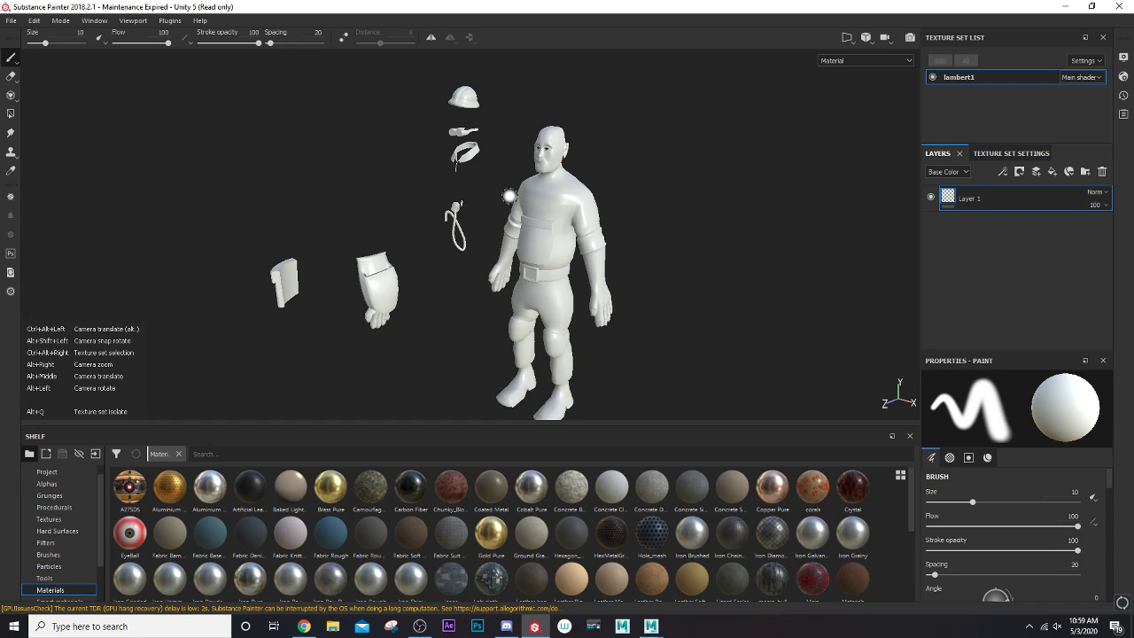
{"action": "left_click_drag", "start_coordinate": [526, 165], "coordinate": [658, 222], "text": "alt"}
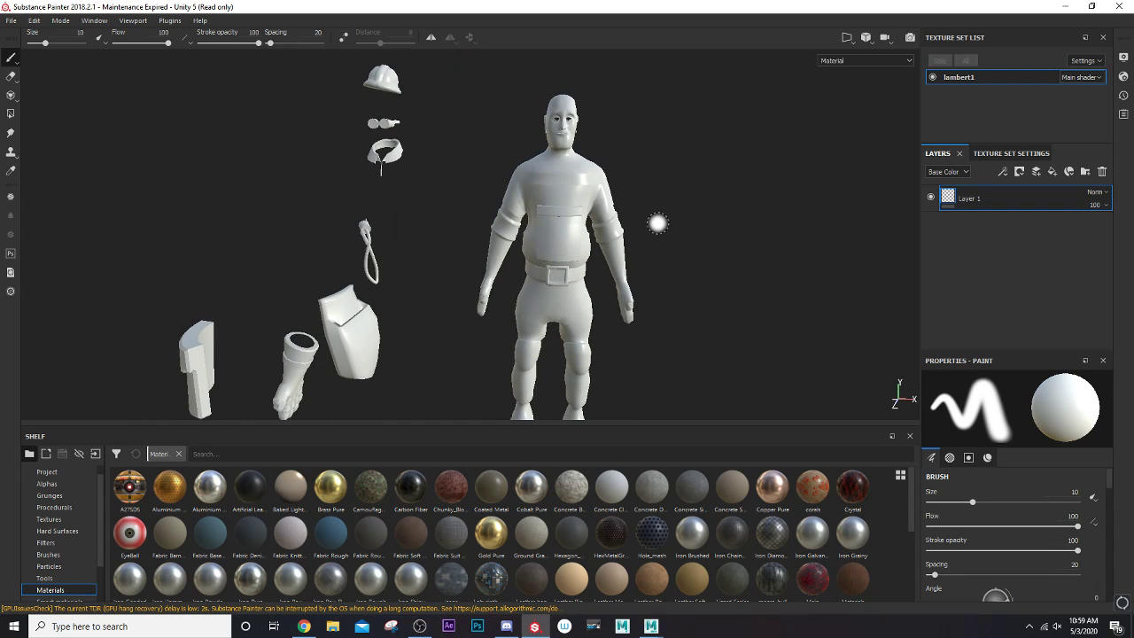
{"action": "middle_click_drag", "start_coordinate": [480, 106], "coordinate": [458, 129], "text": "alt"}
{"action": "left_click_drag", "start_coordinate": [400, 165], "coordinate": [558, 147], "text": "alt"}
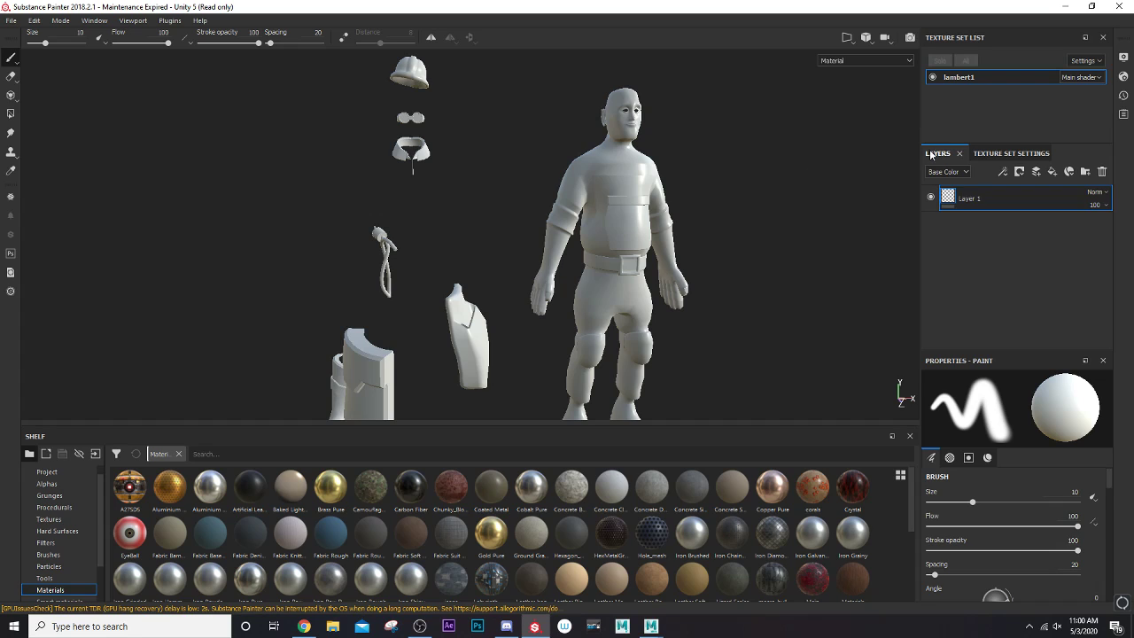
- Review the lambert1 texture set settings, from the channels down to the mesh maps and their baking option
{"action": "left_click", "coordinate": [1006, 155]}
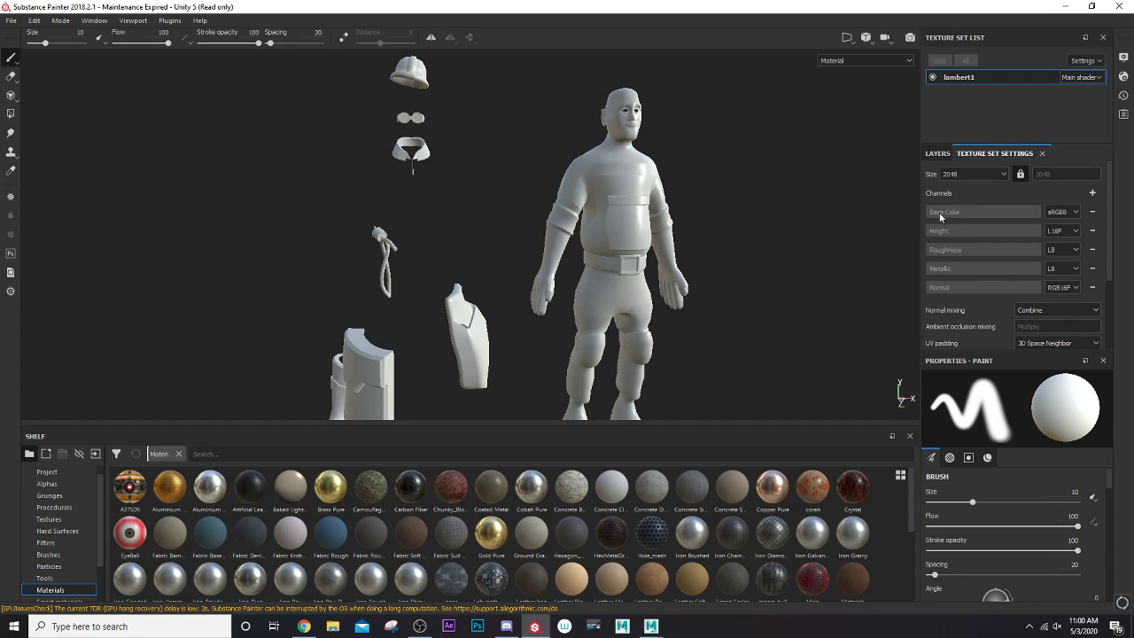
{"action": "scroll", "coordinate": [989, 296], "scroll_direction": "down", "scroll_amount": 1}
{"action": "scroll", "coordinate": [978, 289], "scroll_direction": "down", "scroll_amount": 2}
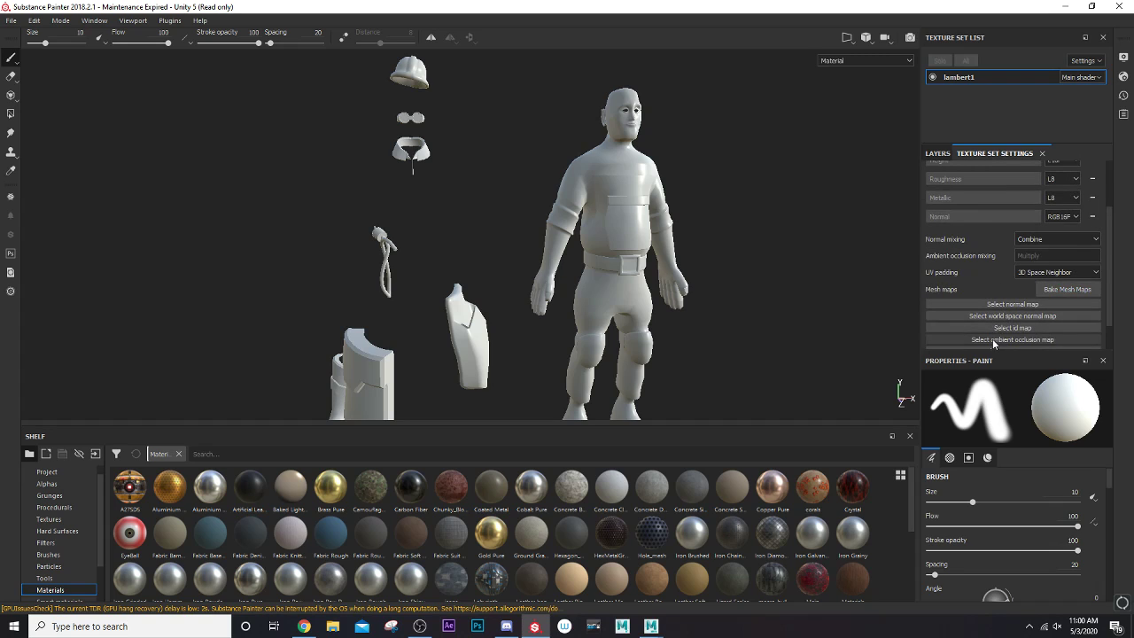
{"action": "scroll", "coordinate": [992, 338], "scroll_direction": "down", "scroll_amount": 2}
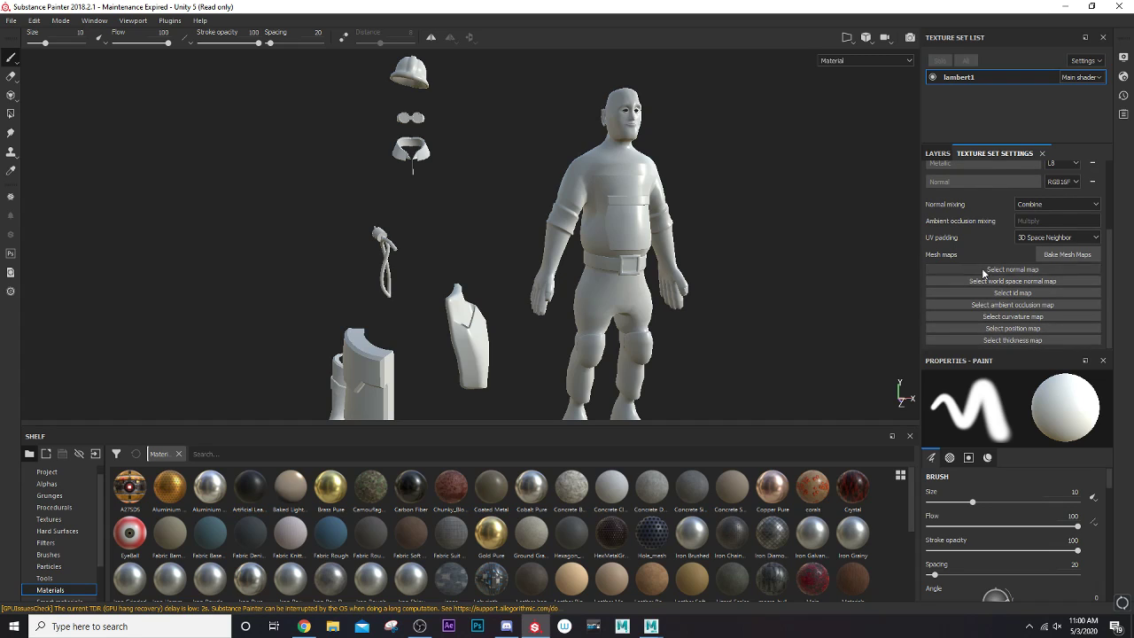
- Bake the lambert1 mesh maps without the ID map, using the TeamFortress_High FBX as the high definition mesh
{"action": "left_click", "coordinate": [1061, 253]}
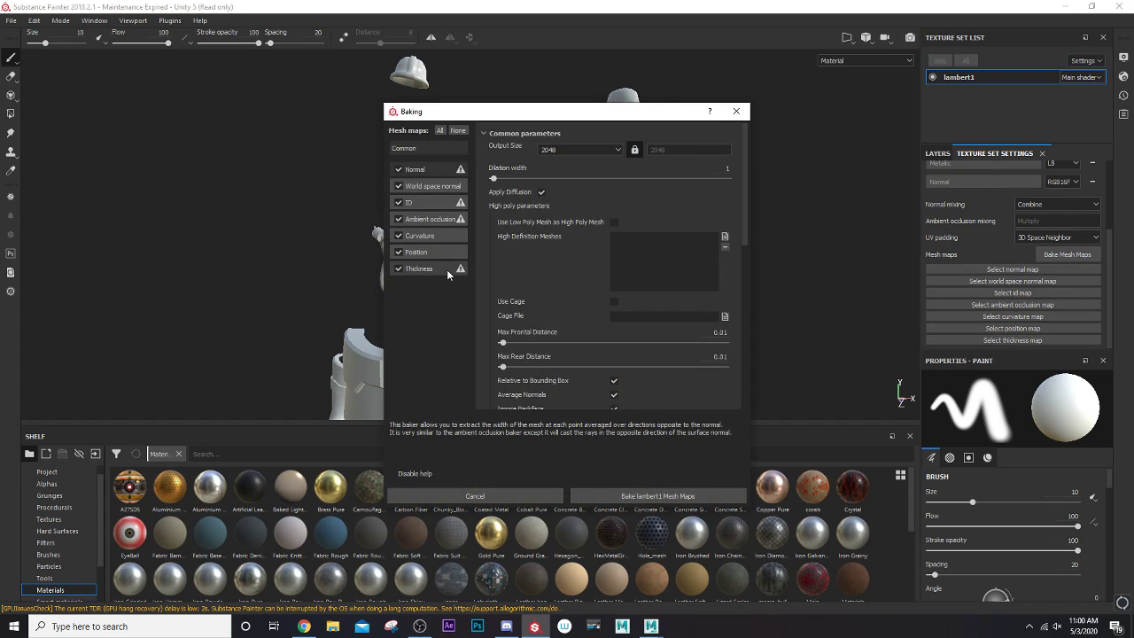
{"action": "left_click", "coordinate": [399, 204]}
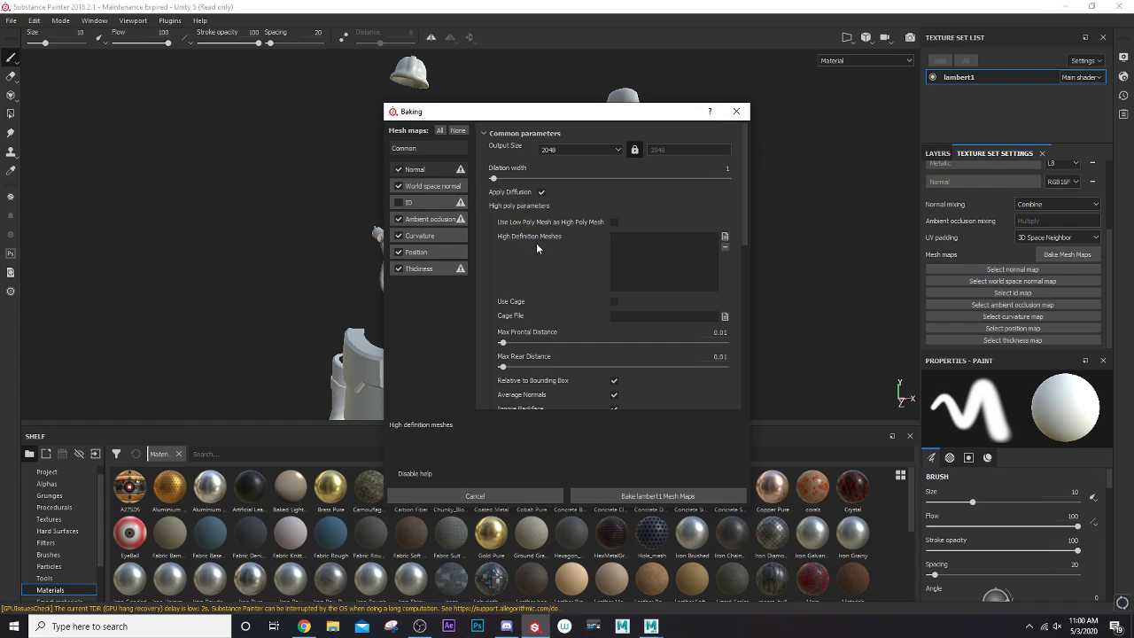
{"action": "left_click", "coordinate": [723, 238]}
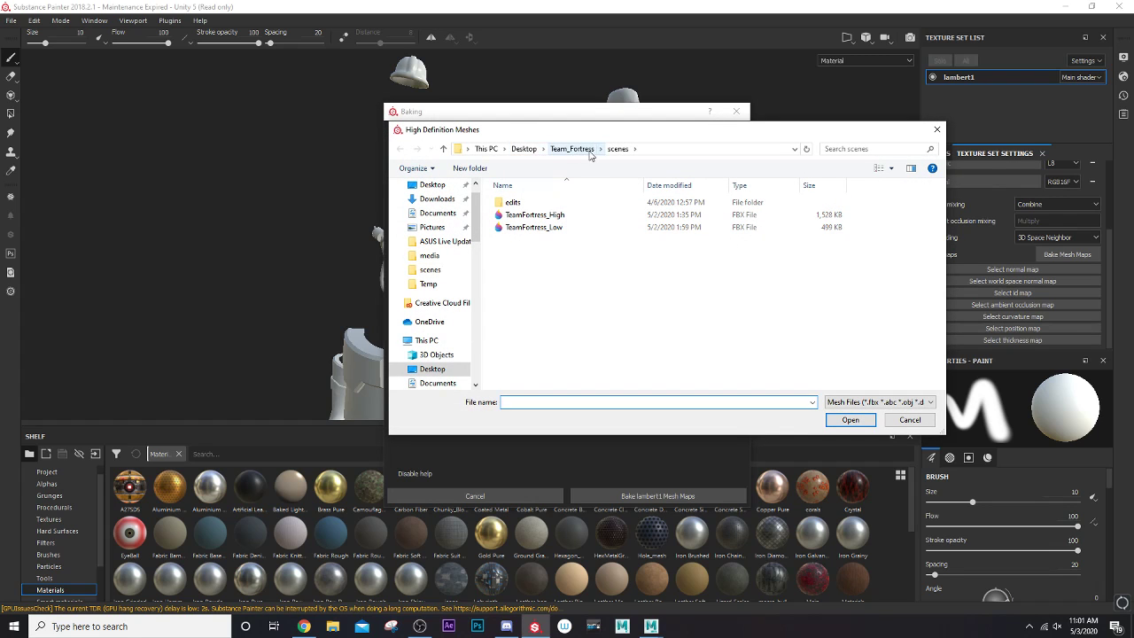
{"action": "left_click", "coordinate": [536, 219]}
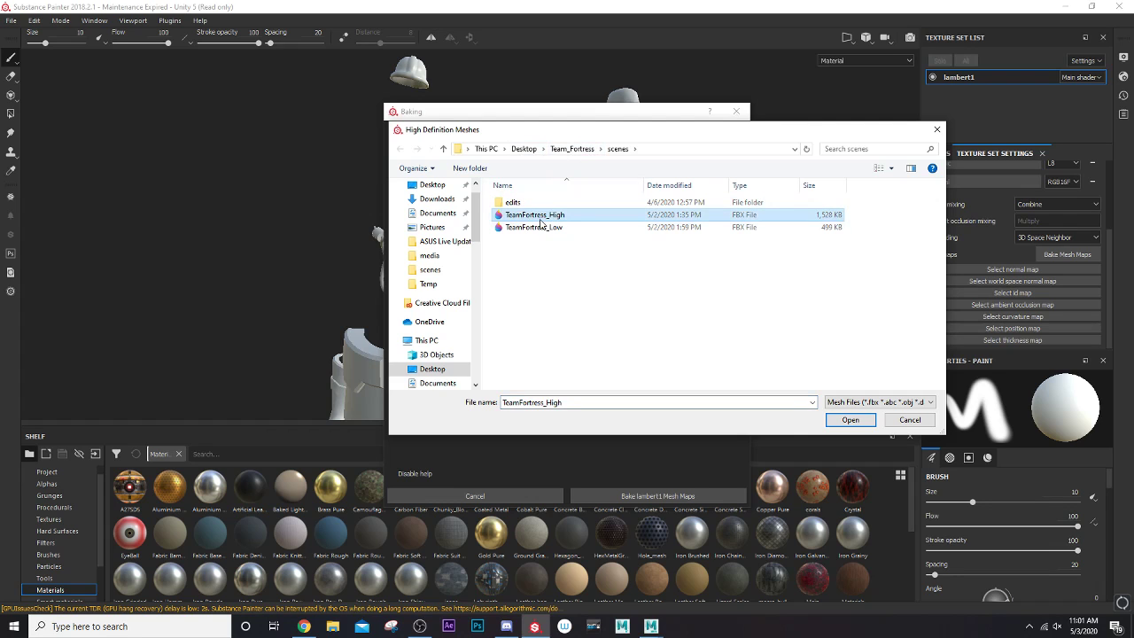
{"action": "left_click", "coordinate": [849, 420]}
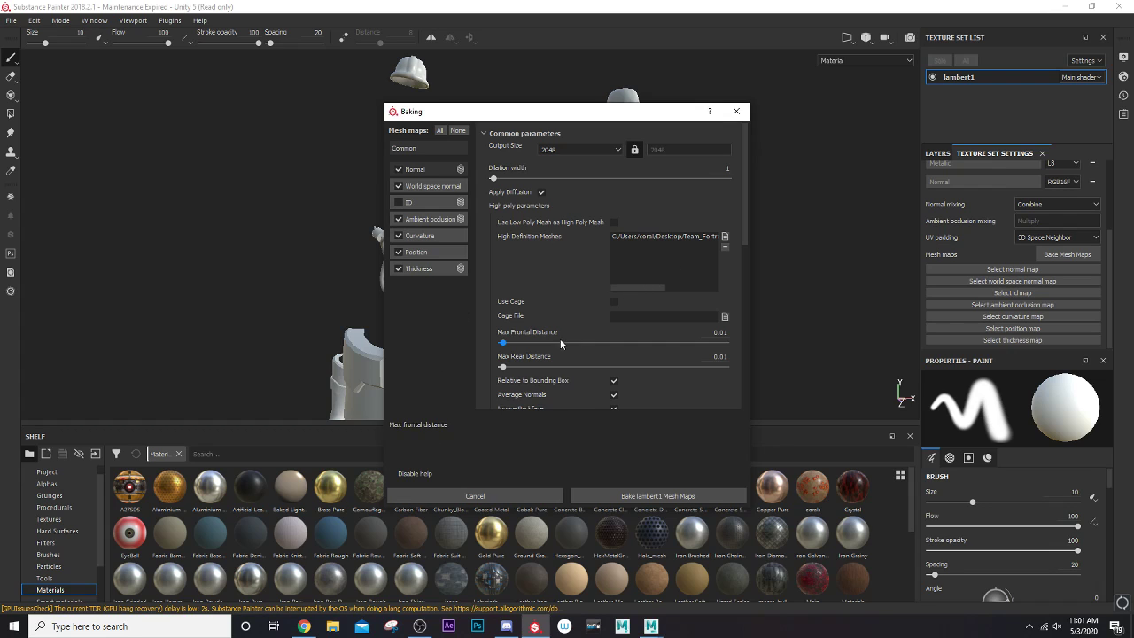
{"action": "left_click", "coordinate": [640, 497]}
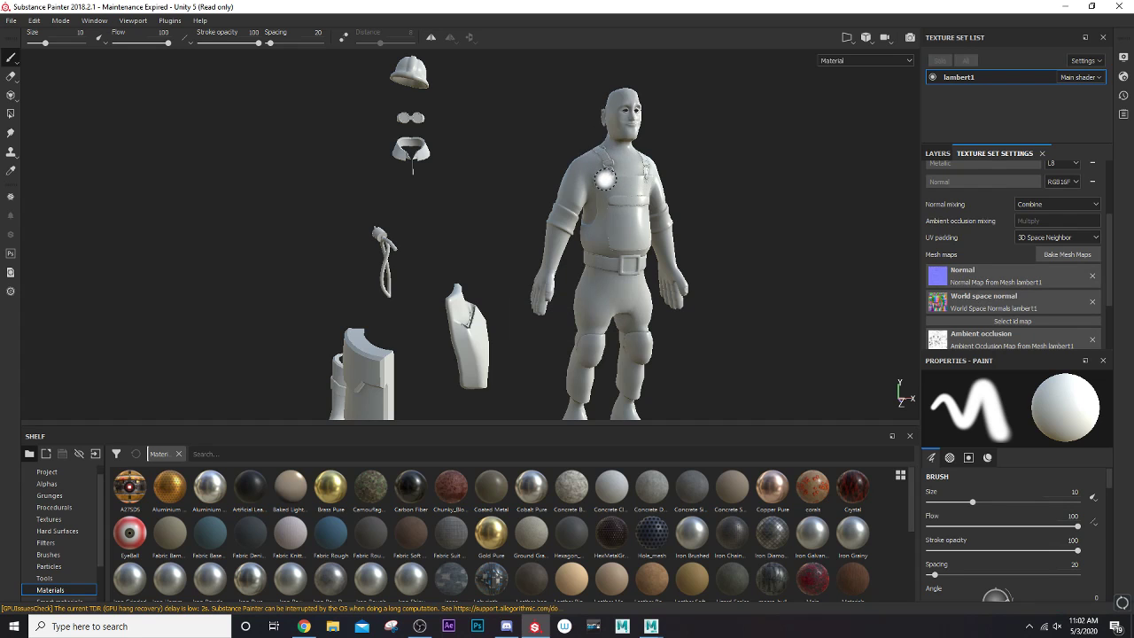
- Examine the baked detail on the engineer's overalls, straps, belt and face from several angles and distances
{"action": "scroll", "coordinate": [673, 199], "scroll_direction": "down", "scroll_amount": 2}
{"action": "left_click_drag", "start_coordinate": [673, 202], "coordinate": [632, 203], "text": "alt"}
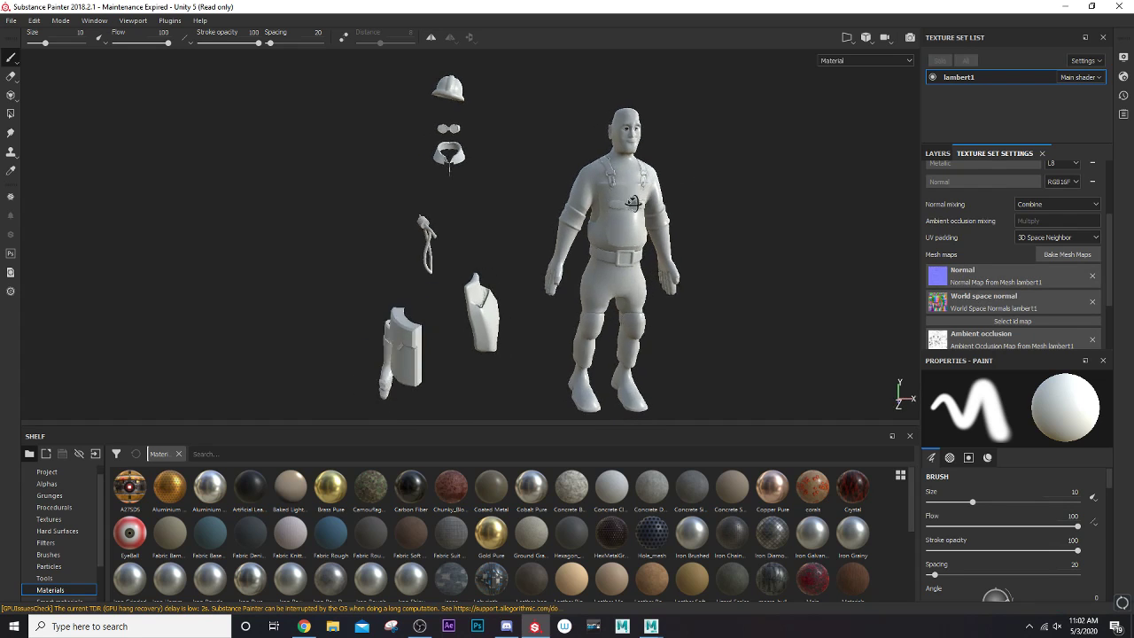
{"action": "scroll", "coordinate": [541, 213], "scroll_direction": "up", "scroll_amount": 5}
{"action": "mouse_move", "coordinate": [541, 212]}
{"action": "left_mouse_down", "text": "alt"}
{"action": "mouse_move", "coordinate": [522, 296]}
{"action": "mouse_move", "coordinate": [543, 253]}
{"action": "mouse_move", "coordinate": [506, 258]}
{"action": "left_mouse_up", "text": "alt"}
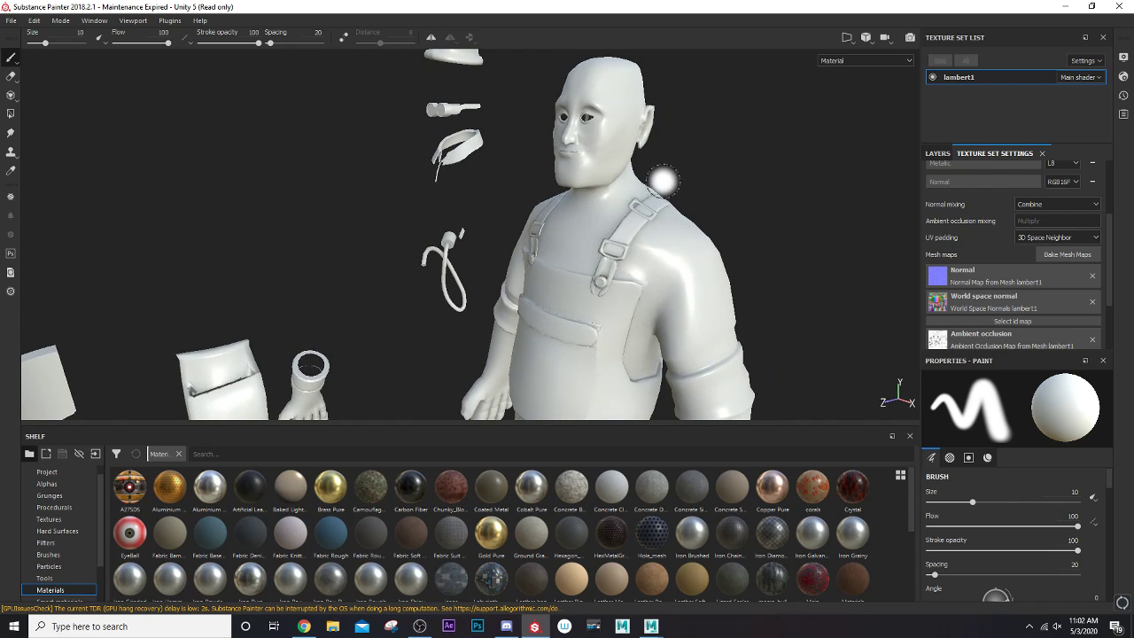
{"action": "mouse_move", "coordinate": [693, 248]}
{"action": "left_mouse_down", "text": "alt"}
{"action": "mouse_move", "coordinate": [630, 293]}
{"action": "mouse_move", "coordinate": [531, 285]}
{"action": "mouse_move", "coordinate": [698, 278]}
{"action": "mouse_move", "coordinate": [658, 282]}
{"action": "left_mouse_up", "text": "alt"}
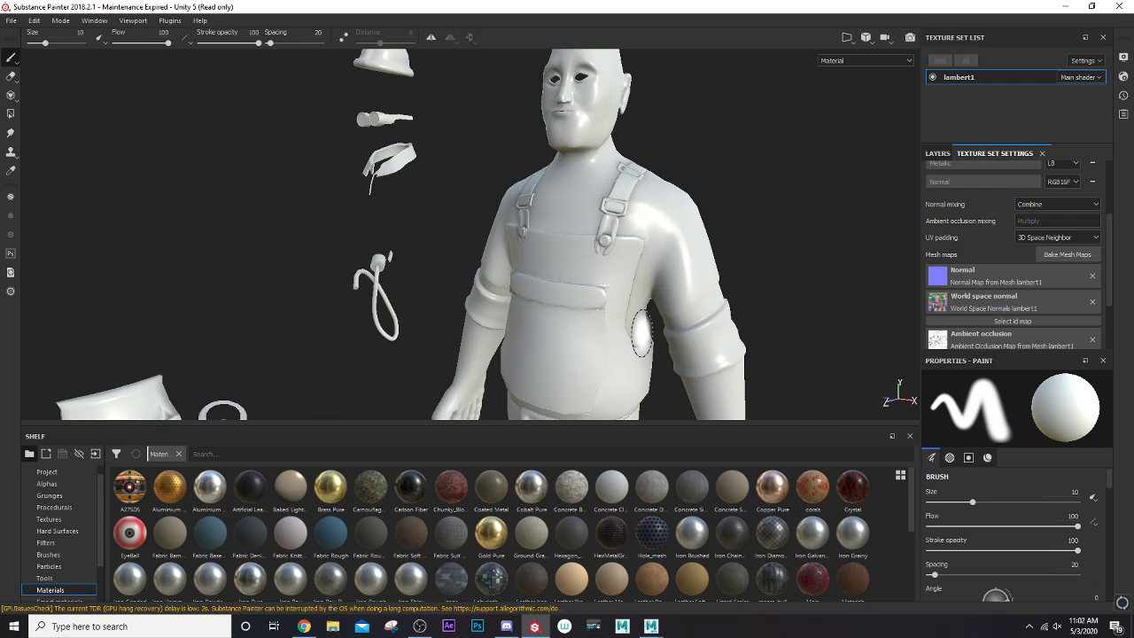
{"action": "left_click_drag", "start_coordinate": [641, 332], "coordinate": [627, 294], "text": "alt"}
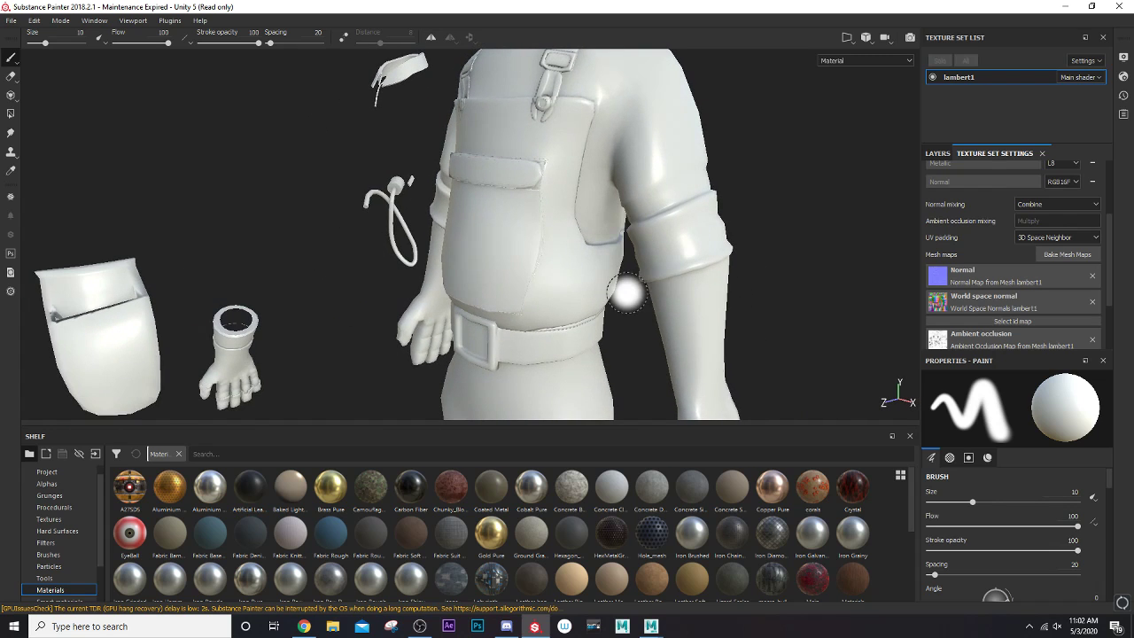
{"action": "scroll", "coordinate": [632, 284], "scroll_direction": "down", "scroll_amount": 4}
{"action": "middle_click_drag", "start_coordinate": [627, 223], "coordinate": [620, 278], "text": "alt"}
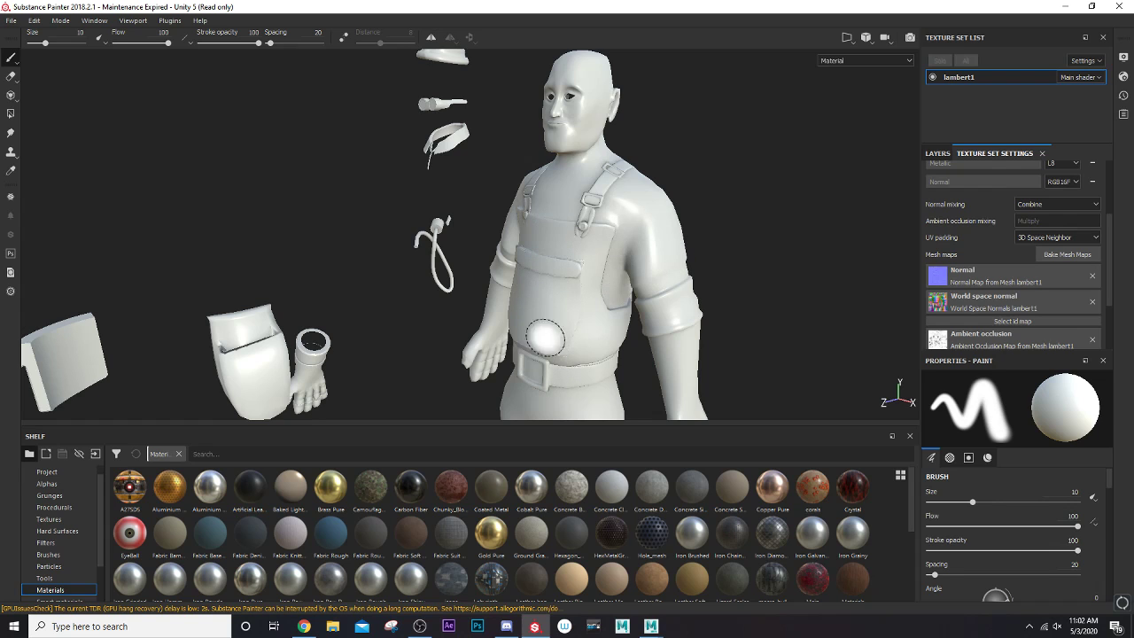
{"action": "left_click_drag", "start_coordinate": [493, 289], "coordinate": [569, 271], "text": "alt"}
{"action": "scroll", "coordinate": [571, 266], "scroll_direction": "down", "scroll_amount": 3}
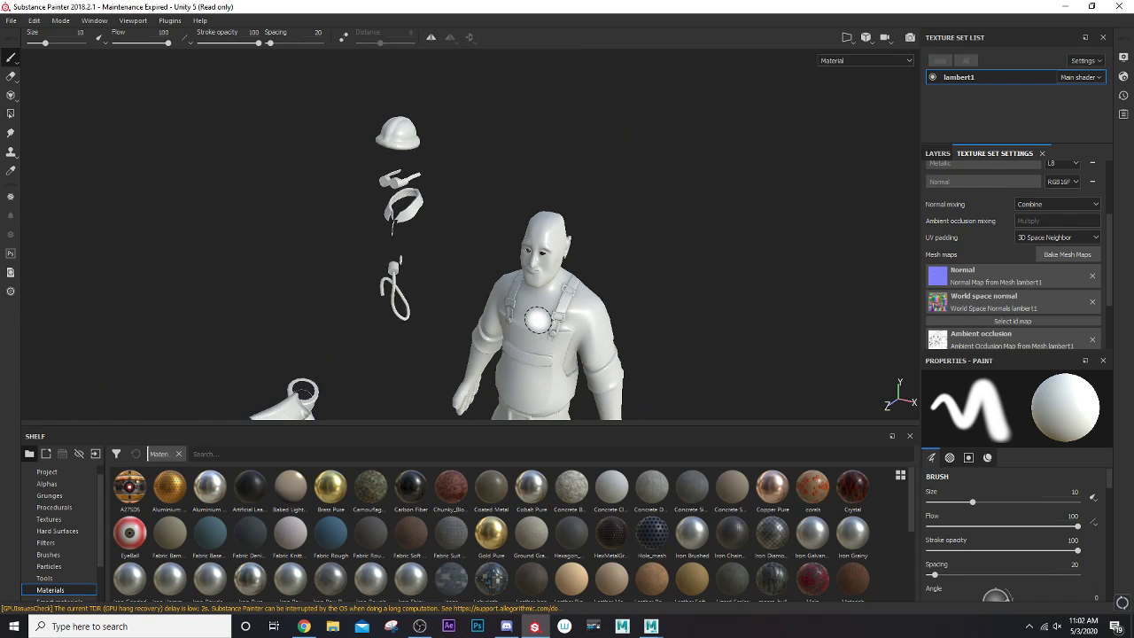
{"action": "scroll", "coordinate": [561, 329], "scroll_direction": "up", "scroll_amount": 6}
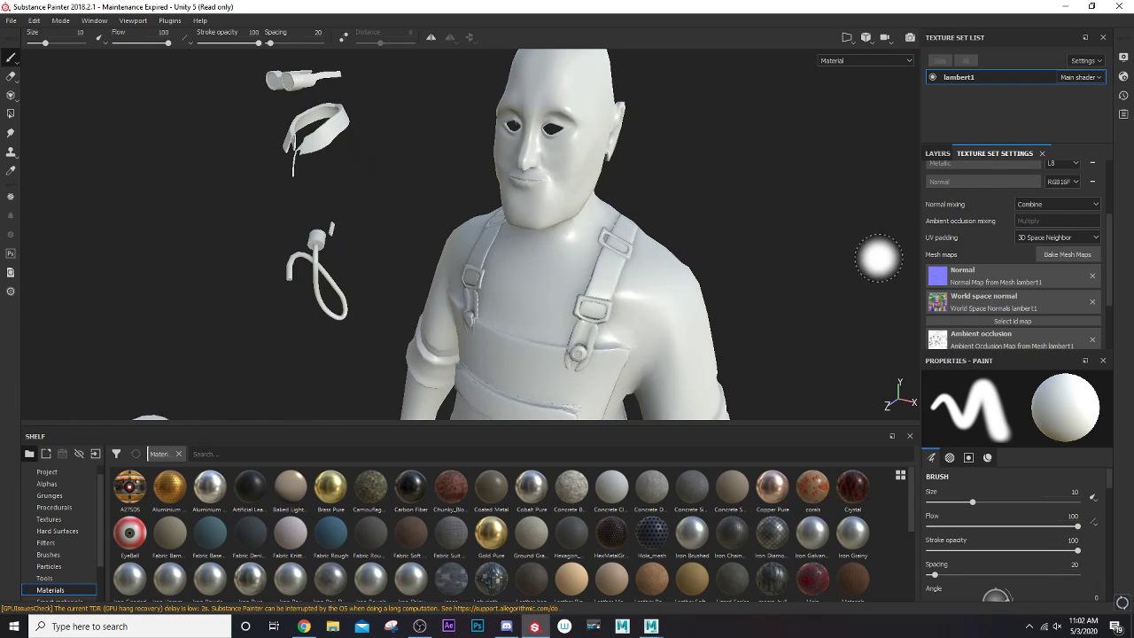
- Show the layer stack and add a new paint layer above Layer 1
{"action": "left_click", "coordinate": [937, 153]}
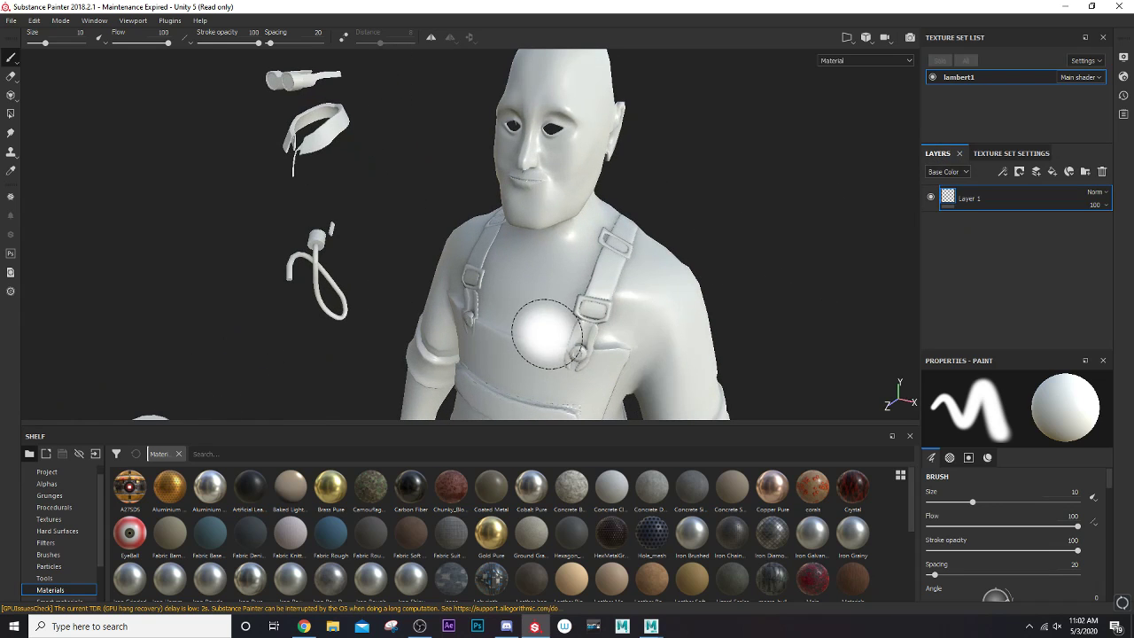
{"action": "left_click_drag", "start_coordinate": [549, 336], "coordinate": [463, 309], "text": "alt"}
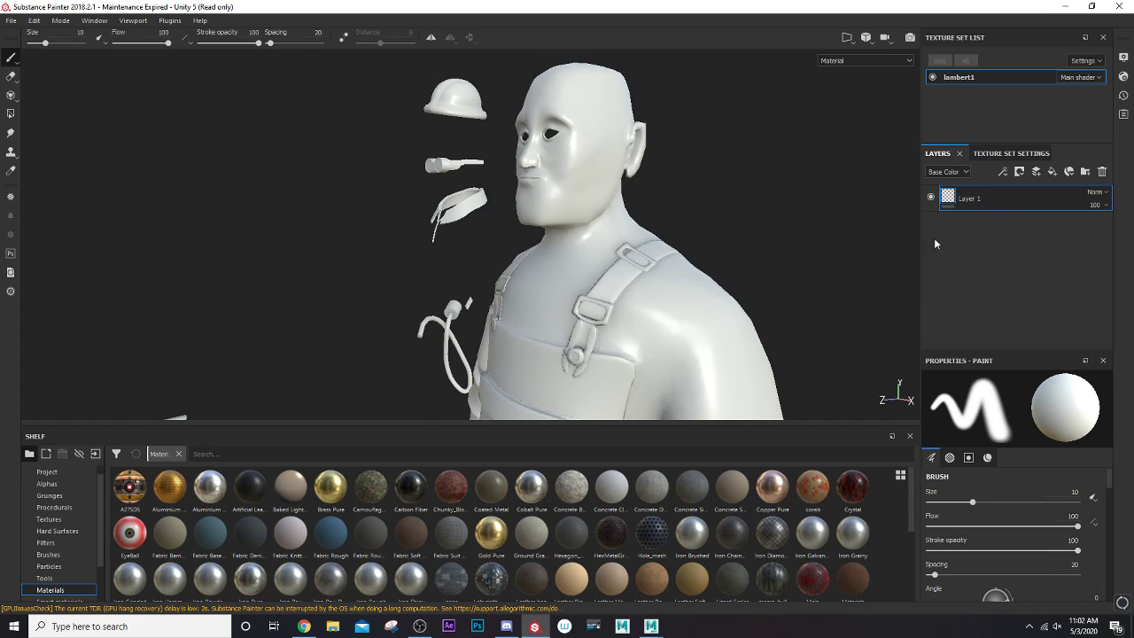
{"action": "left_click_drag", "start_coordinate": [653, 292], "coordinate": [678, 252], "text": "alt"}
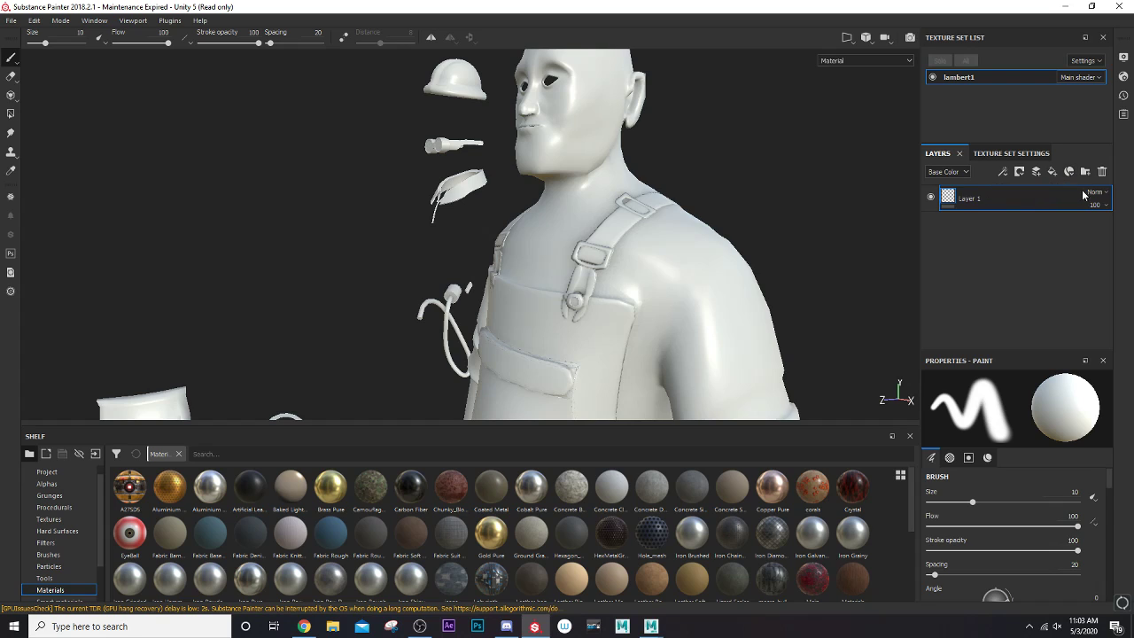
{"action": "left_click", "coordinate": [1036, 174]}
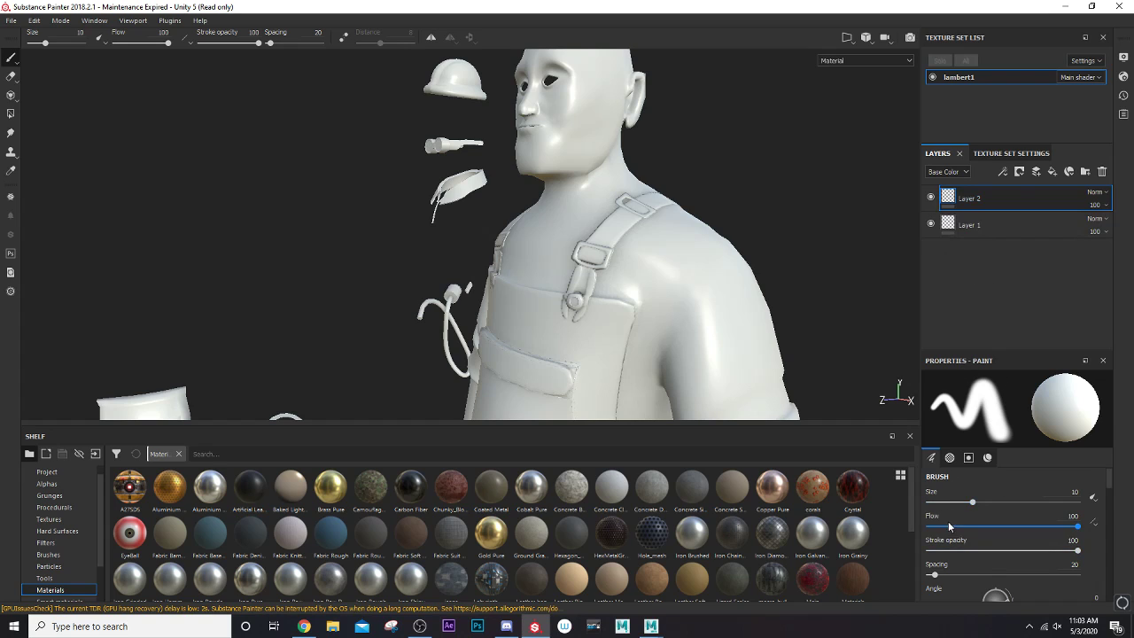
- Review the new layer's paint properties, from the brush, alpha and stencil settings to the material channels from base color to normal
{"action": "scroll", "coordinate": [954, 576], "scroll_direction": "down", "scroll_amount": 2}
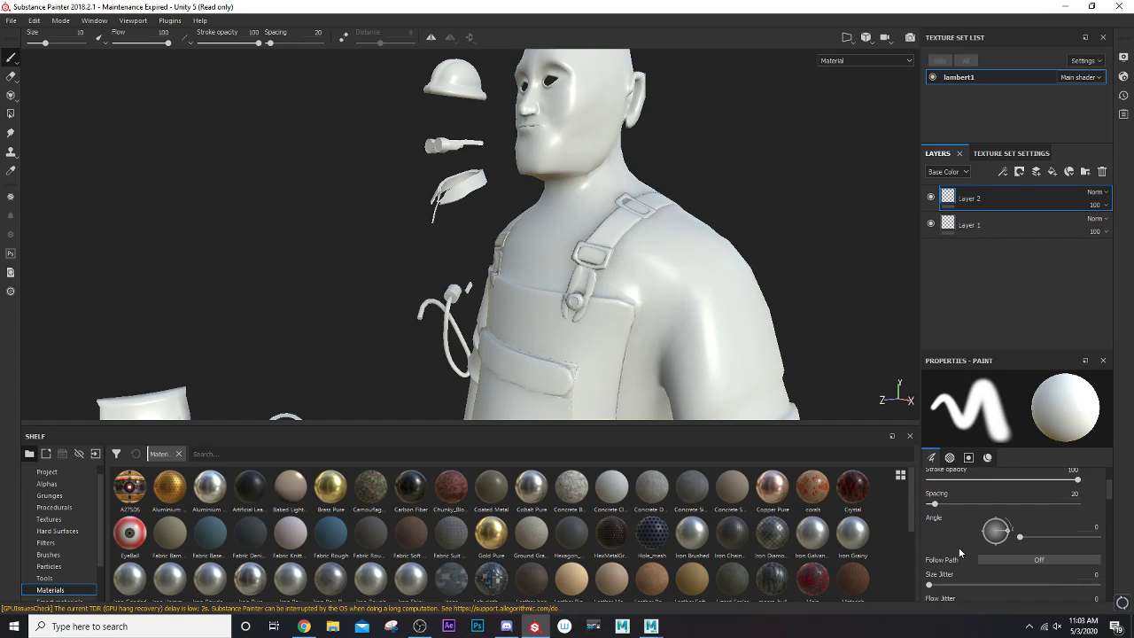
{"action": "scroll", "coordinate": [959, 552], "scroll_direction": "down", "scroll_amount": 6}
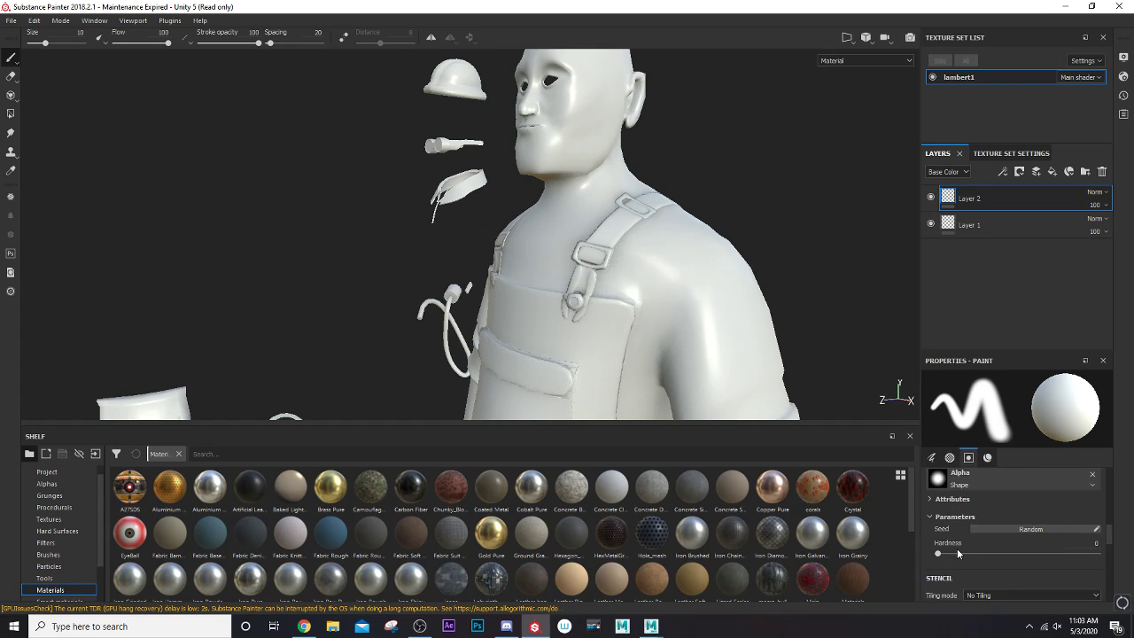
{"action": "scroll", "coordinate": [957, 552], "scroll_direction": "down", "scroll_amount": 3}
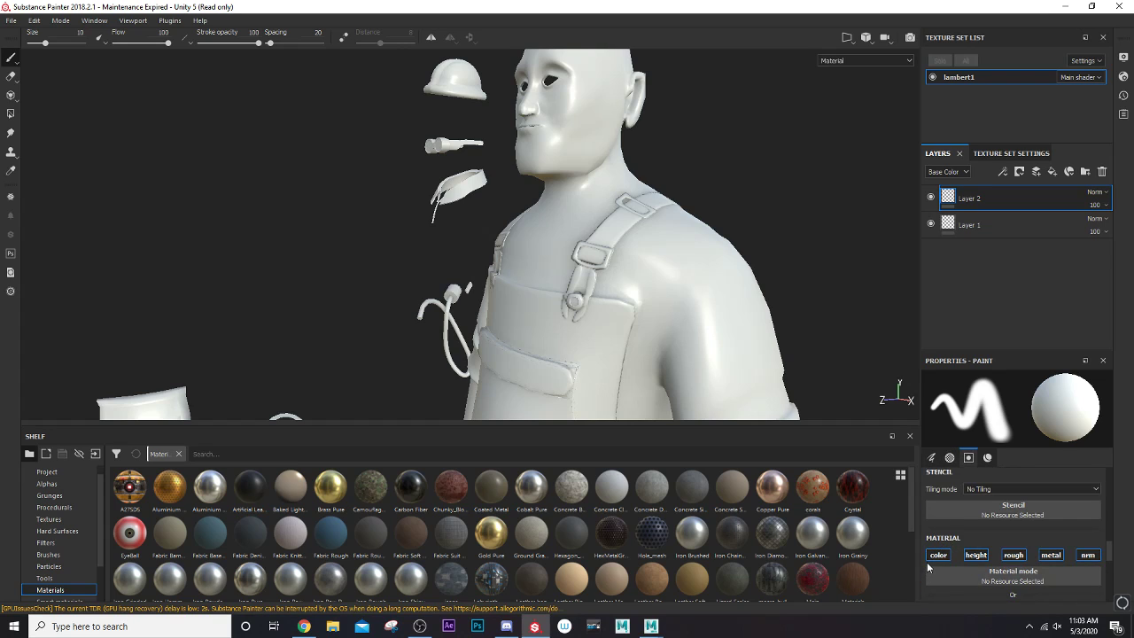
{"action": "scroll", "coordinate": [980, 546], "scroll_direction": "down", "scroll_amount": 2}
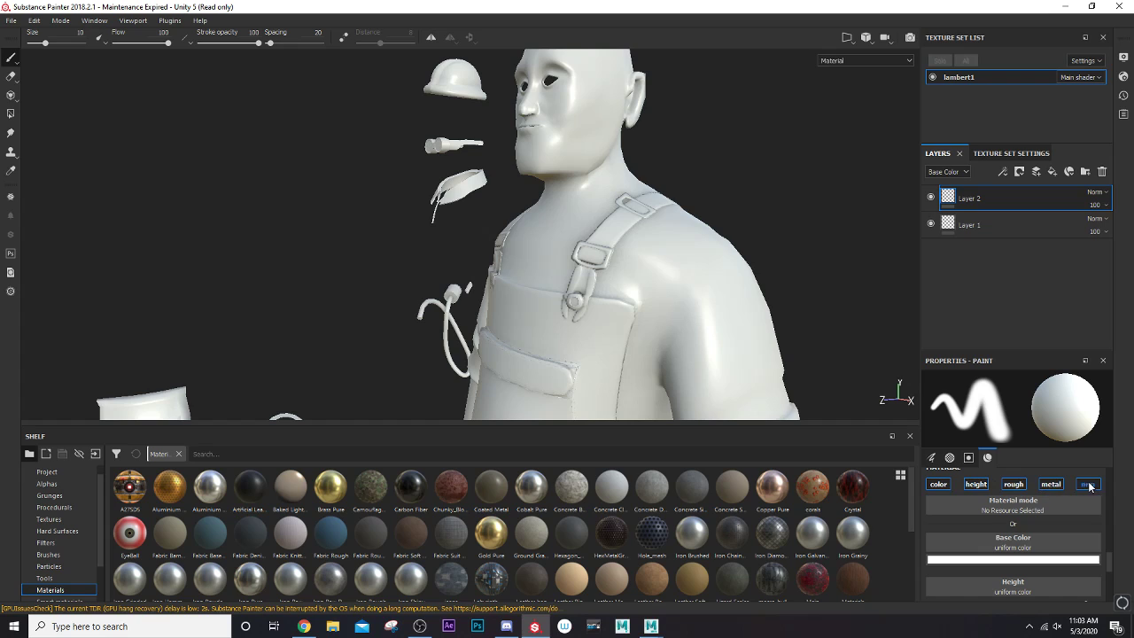
{"action": "scroll", "coordinate": [1090, 486], "scroll_direction": "up", "scroll_amount": 2}
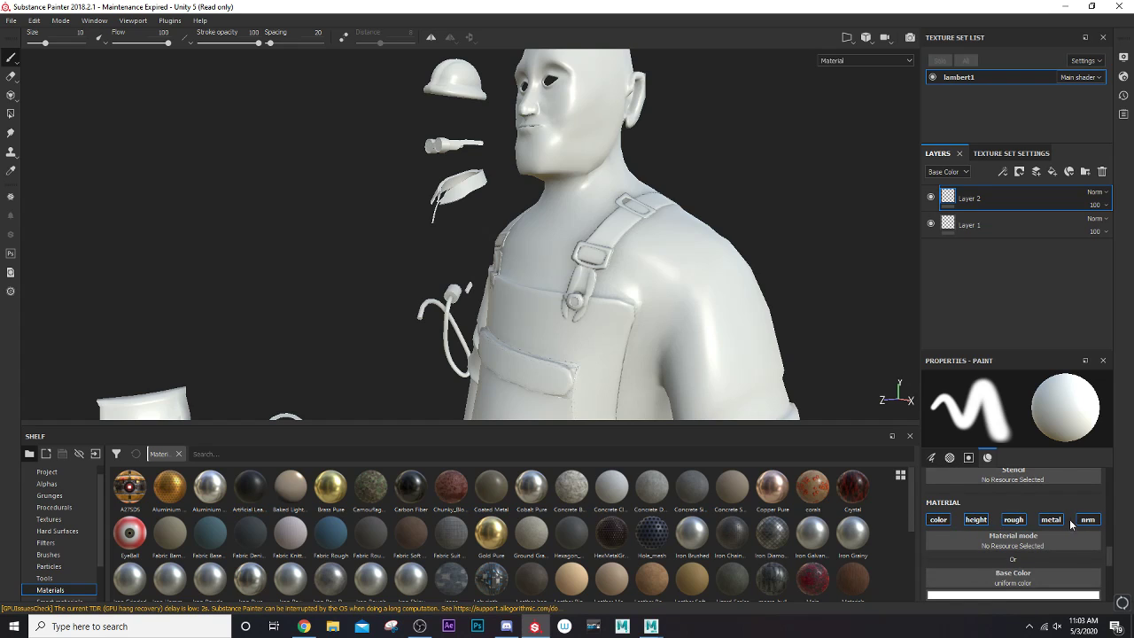
{"action": "scroll", "coordinate": [1069, 523], "scroll_direction": "down", "scroll_amount": 2}
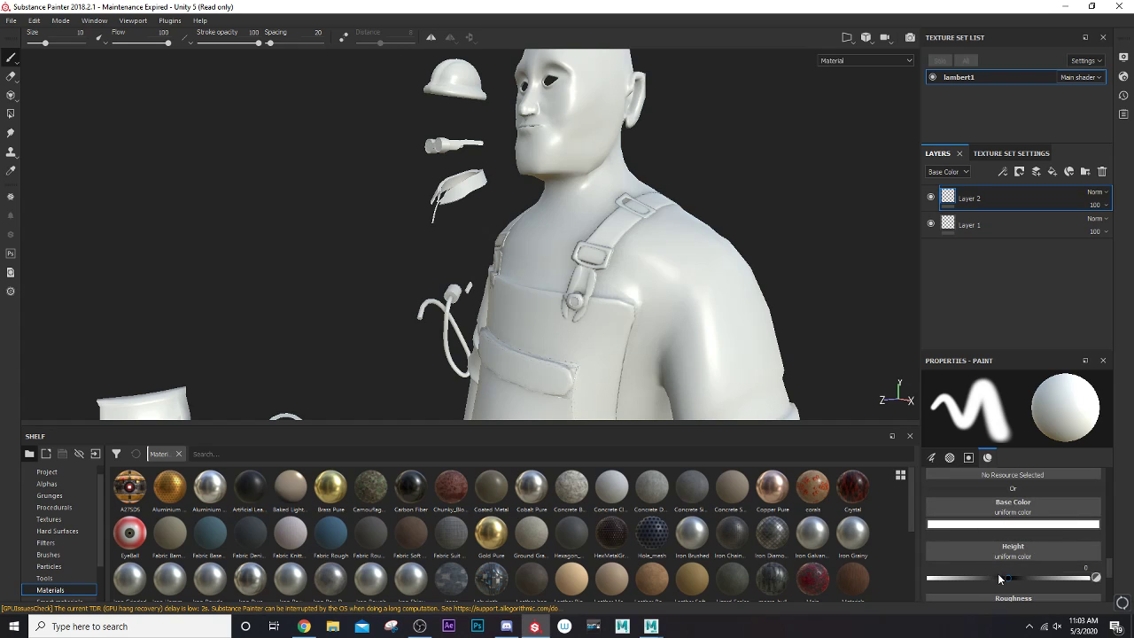
{"action": "scroll", "coordinate": [999, 567], "scroll_direction": "down", "scroll_amount": 3}
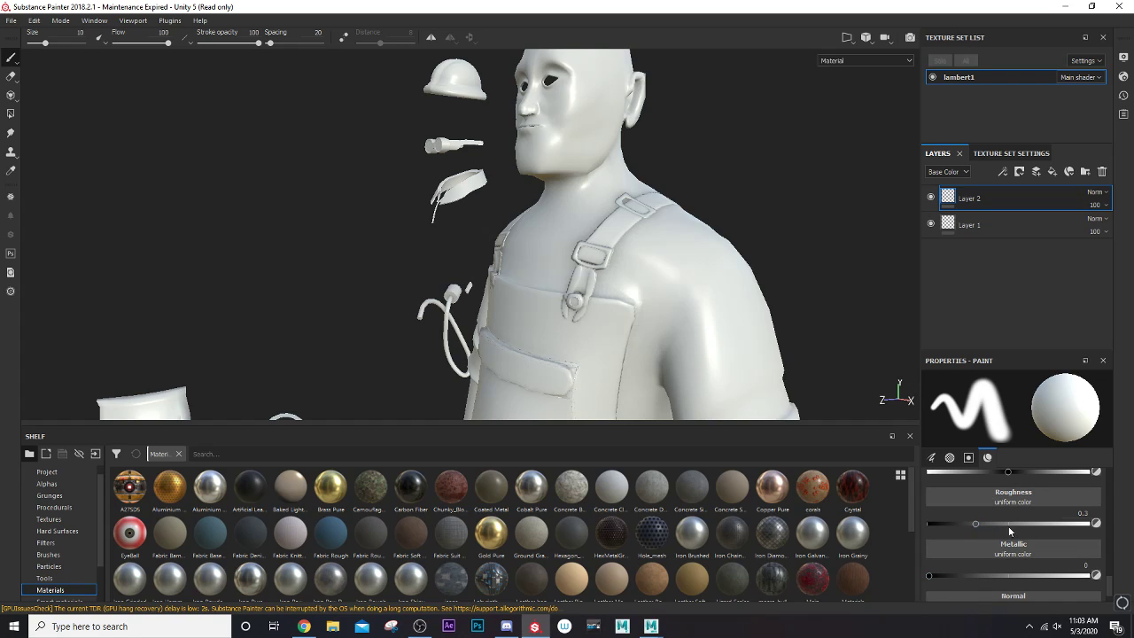
{"action": "scroll", "coordinate": [982, 525], "scroll_direction": "down", "scroll_amount": 1}
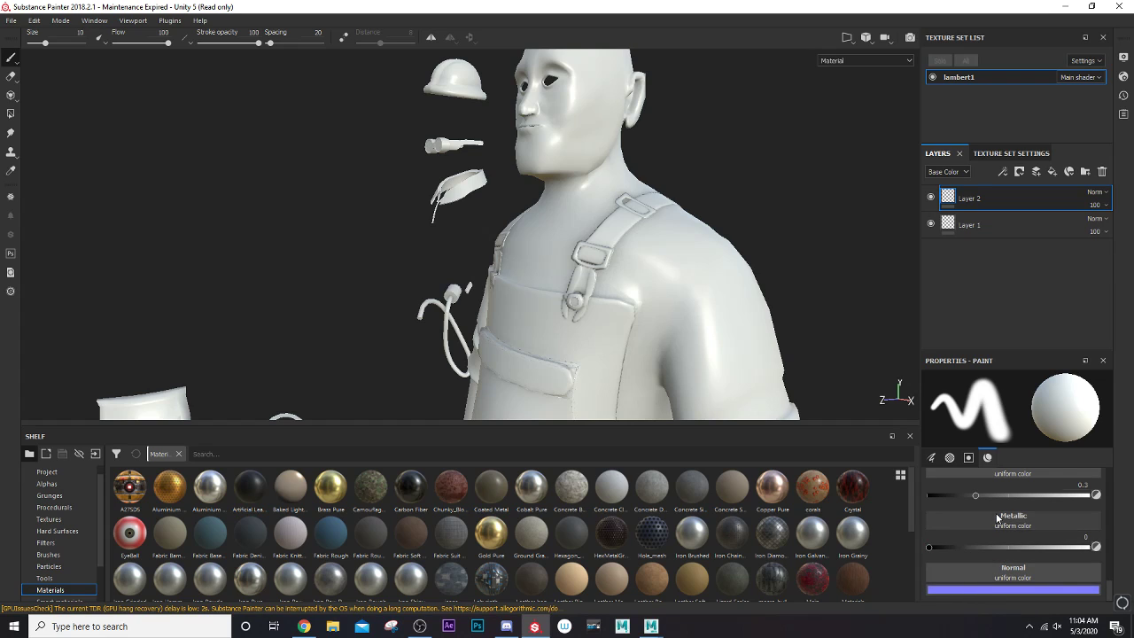
{"action": "scroll", "coordinate": [996, 523], "scroll_direction": "up", "scroll_amount": 1}
{"action": "scroll", "coordinate": [999, 520], "scroll_direction": "up", "scroll_amount": 1}
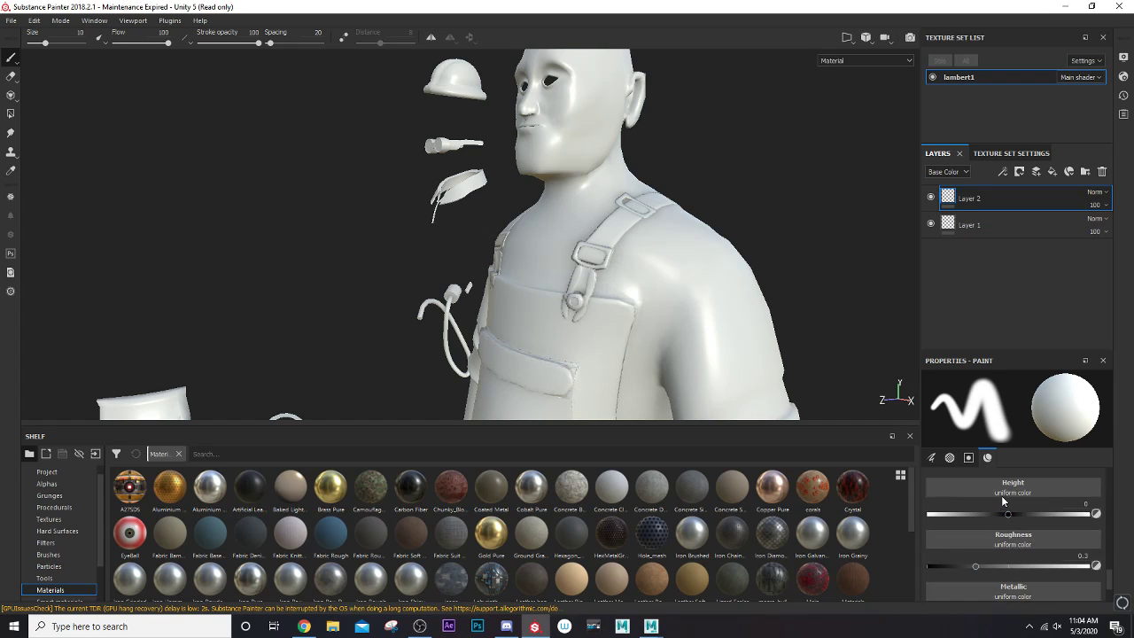
{"action": "scroll", "coordinate": [1004, 501], "scroll_direction": "down", "scroll_amount": 2}
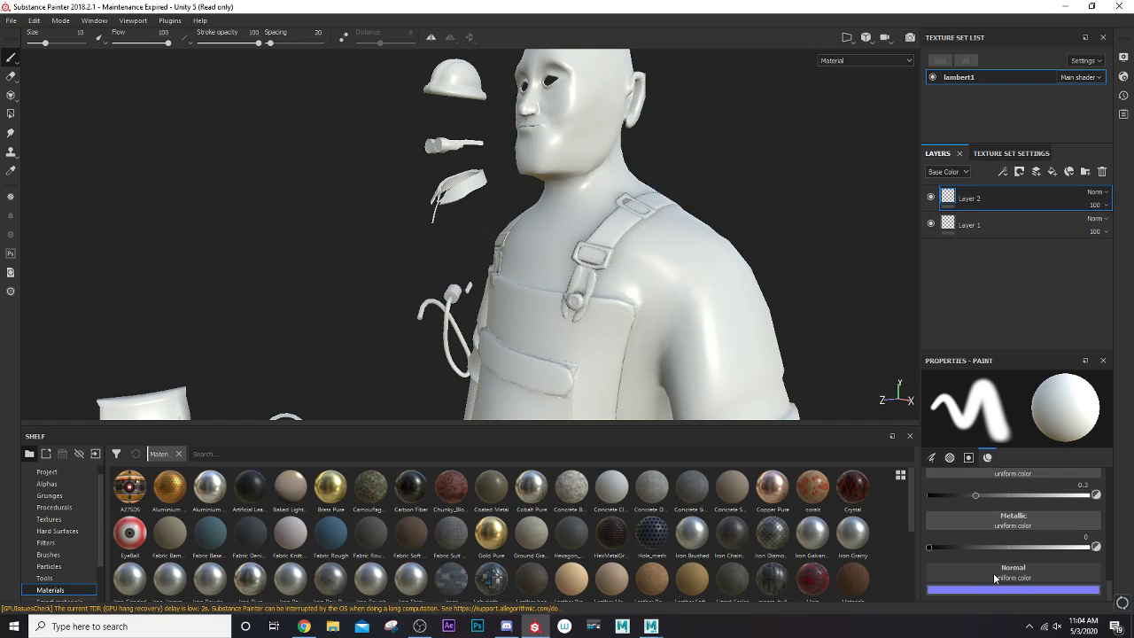
{"action": "scroll", "coordinate": [999, 580], "scroll_direction": "up", "scroll_amount": 3}
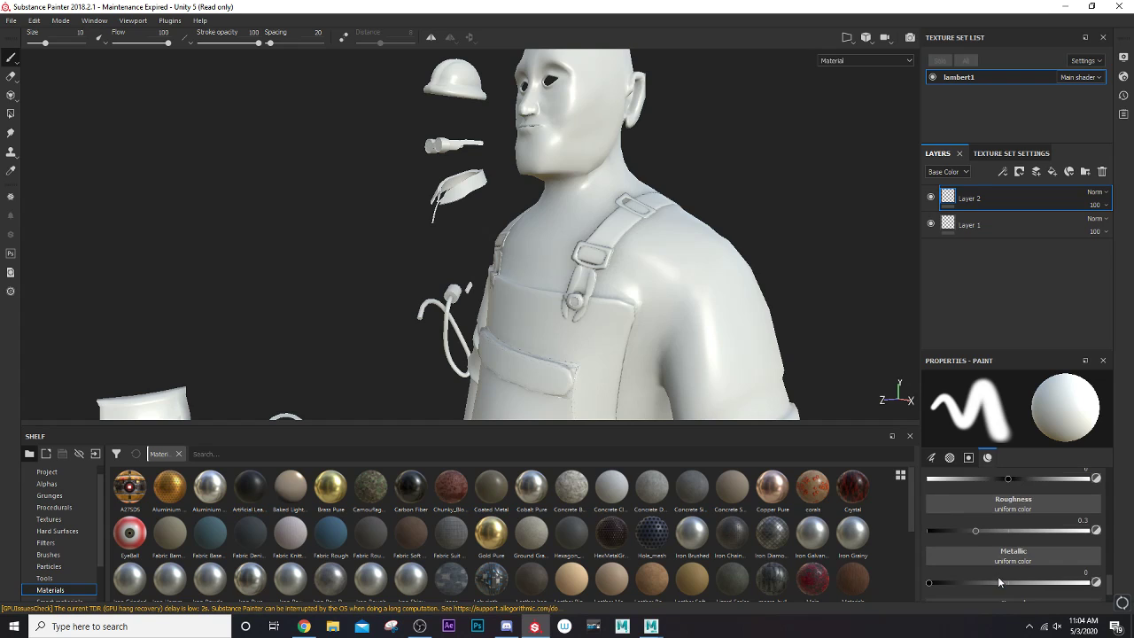
{"action": "scroll", "coordinate": [996, 574], "scroll_direction": "down", "scroll_amount": 3}
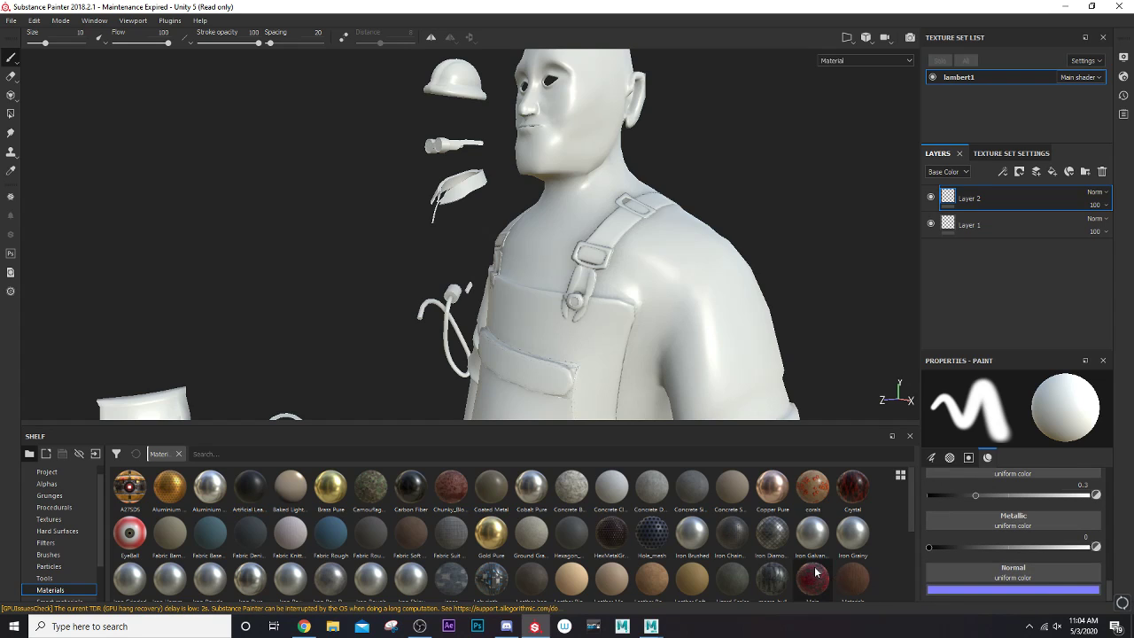
{"action": "scroll", "coordinate": [1001, 563], "scroll_direction": "down", "scroll_amount": 5}
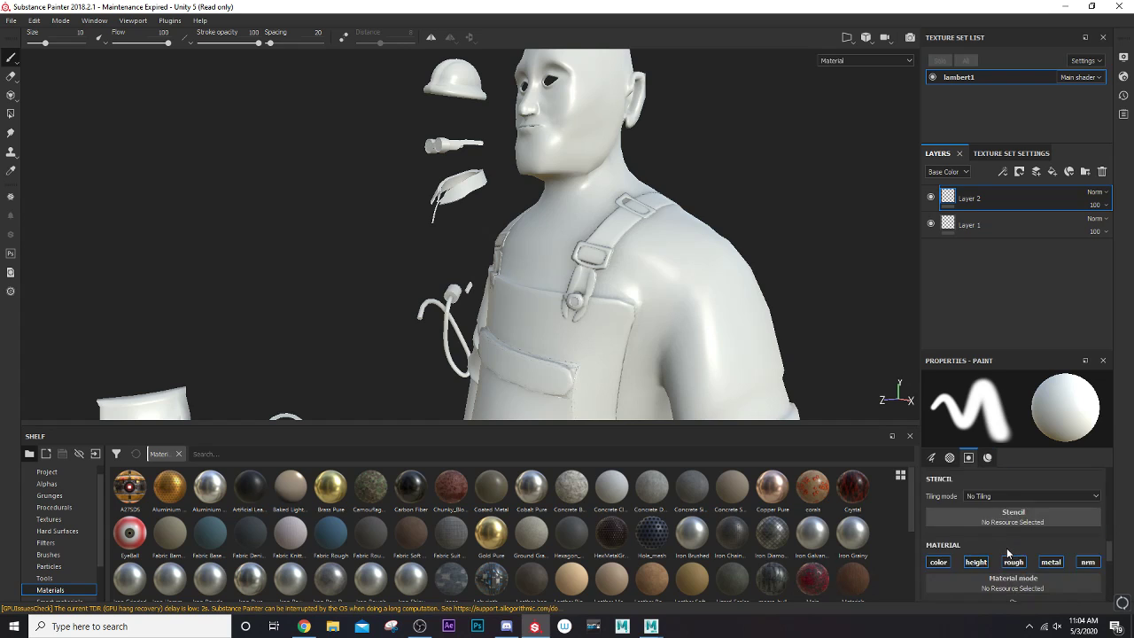
{"action": "scroll", "coordinate": [995, 544], "scroll_direction": "up", "scroll_amount": 3}
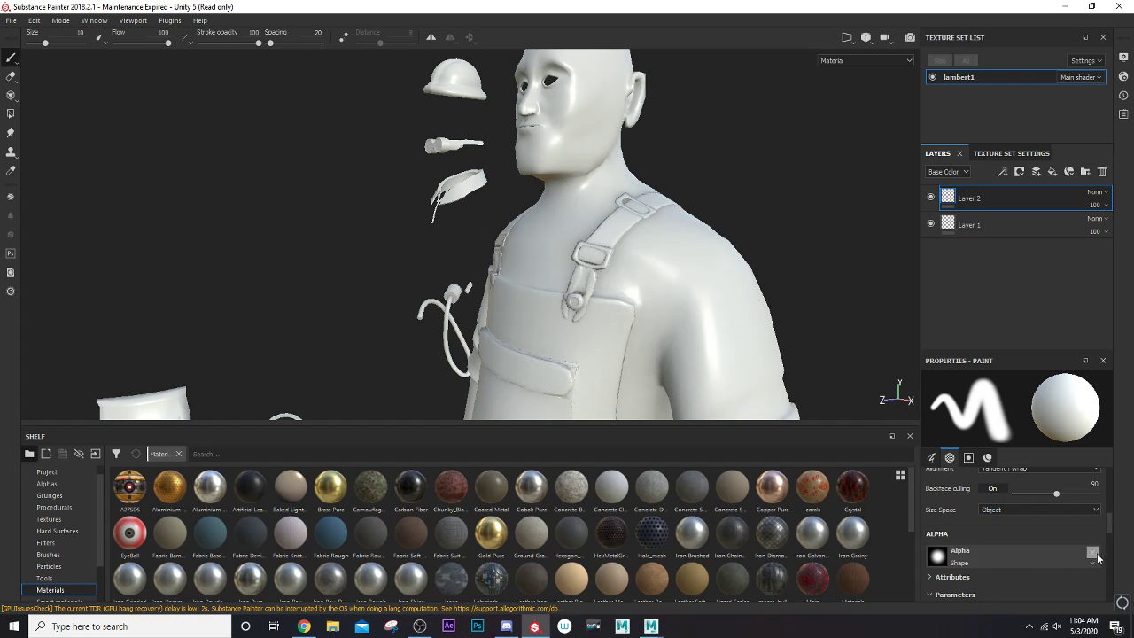
{"action": "scroll", "coordinate": [1015, 580], "scroll_direction": "down", "scroll_amount": 2}
{"action": "scroll", "coordinate": [1013, 576], "scroll_direction": "down", "scroll_amount": 4}
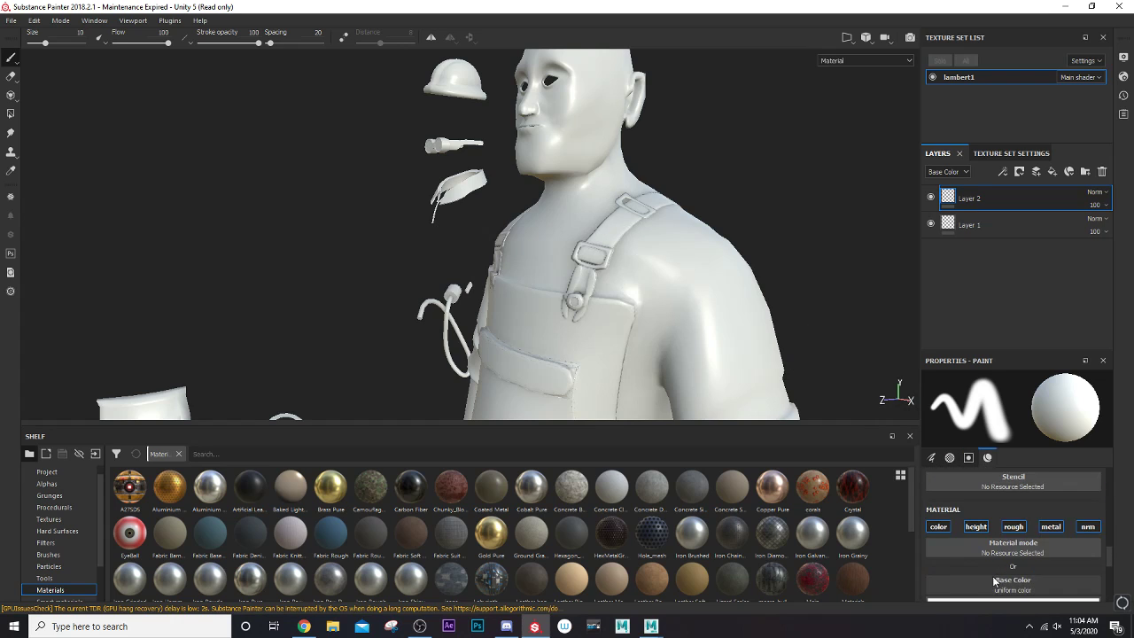
- Set the brush's base color to red (R 0.715, G 0.012, B 0.012) and paint over the overall strap, shoulder and upper arm
{"action": "left_click", "coordinate": [1002, 531]}
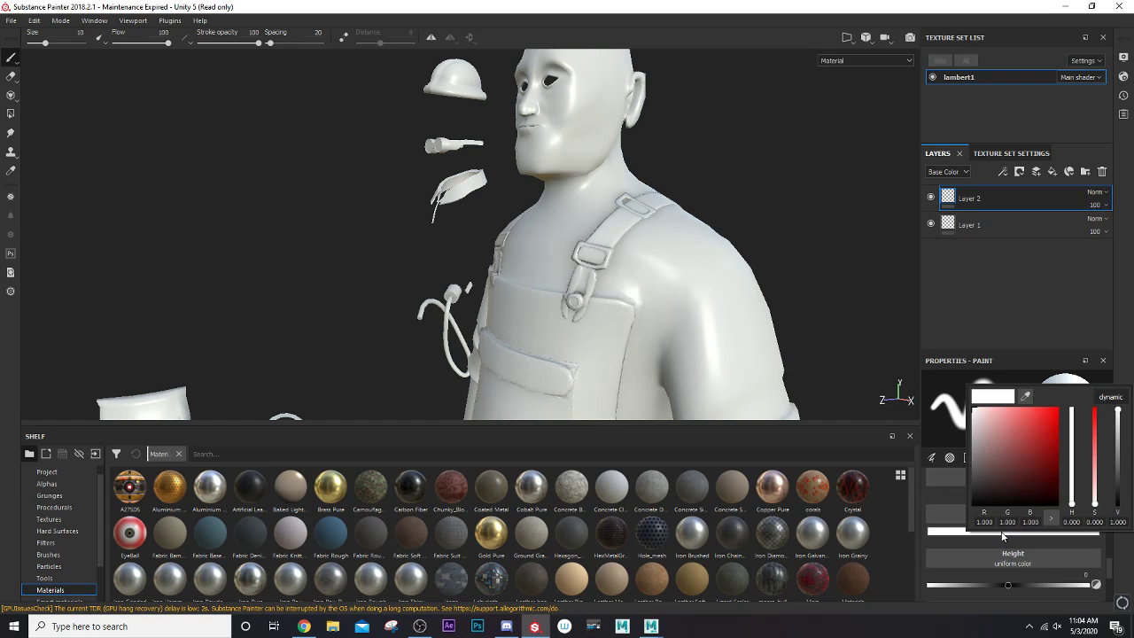
{"action": "left_click", "coordinate": [1046, 419]}
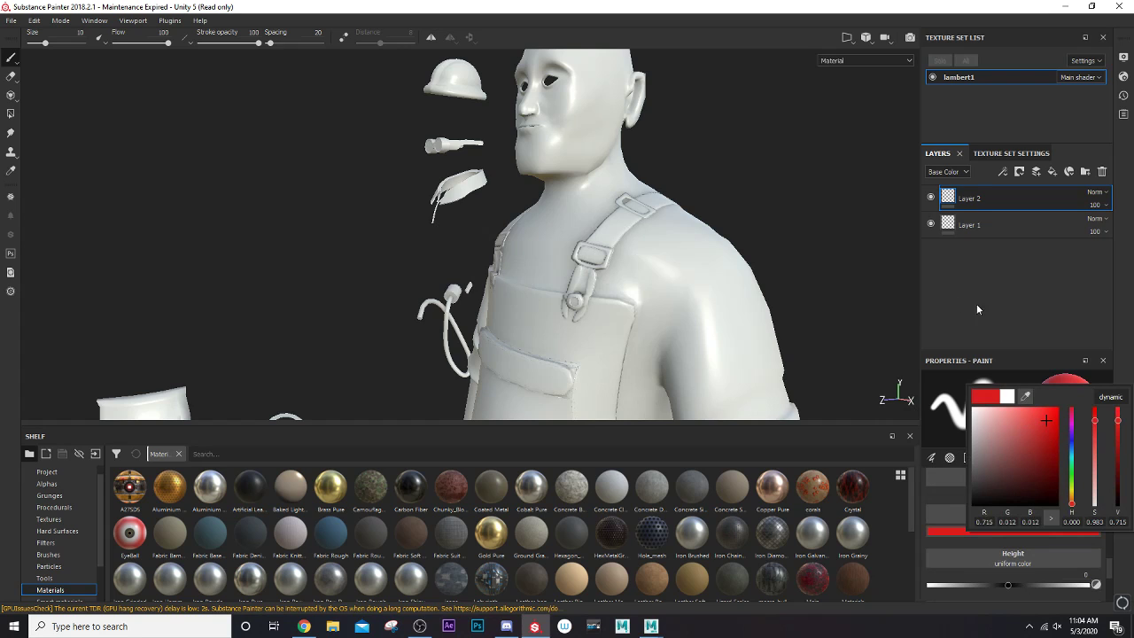
{"action": "mouse_move", "coordinate": [714, 289]}
{"action": "left_mouse_down"}
{"action": "mouse_move", "coordinate": [671, 269]}
{"action": "mouse_move", "coordinate": [712, 298]}
{"action": "mouse_move", "coordinate": [694, 312]}
{"action": "mouse_move", "coordinate": [636, 308]}
{"action": "mouse_move", "coordinate": [611, 328]}
{"action": "mouse_move", "coordinate": [642, 257]}
{"action": "mouse_move", "coordinate": [572, 310]}
{"action": "mouse_move", "coordinate": [631, 224]}
{"action": "mouse_move", "coordinate": [722, 328]}
{"action": "mouse_move", "coordinate": [703, 353]}
{"action": "left_mouse_up"}
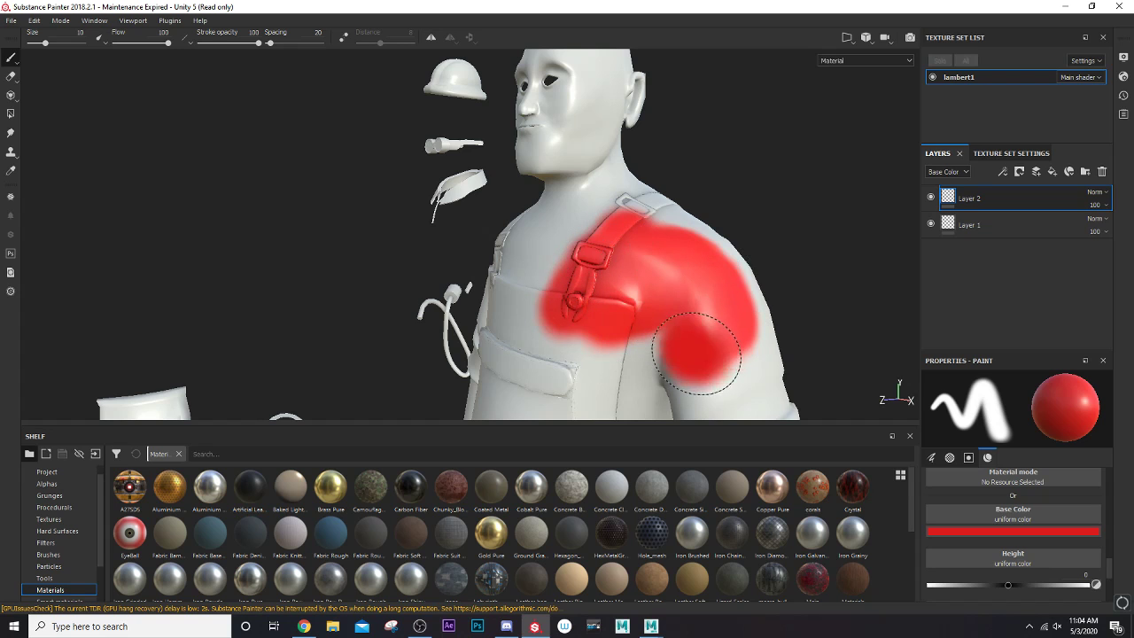
- Extend the red paint over the back of the shoulder, and erase paint from the shoulder, upper arm and chest with the Eraser
{"action": "middle_click_drag", "start_coordinate": [704, 353], "coordinate": [719, 305], "text": "alt"}
{"action": "mouse_move", "coordinate": [723, 291]}
{"action": "left_mouse_down"}
{"action": "mouse_move", "coordinate": [774, 287]}
{"action": "mouse_move", "coordinate": [691, 266]}
{"action": "mouse_move", "coordinate": [735, 248]}
{"action": "mouse_move", "coordinate": [744, 196]}
{"action": "left_mouse_up"}
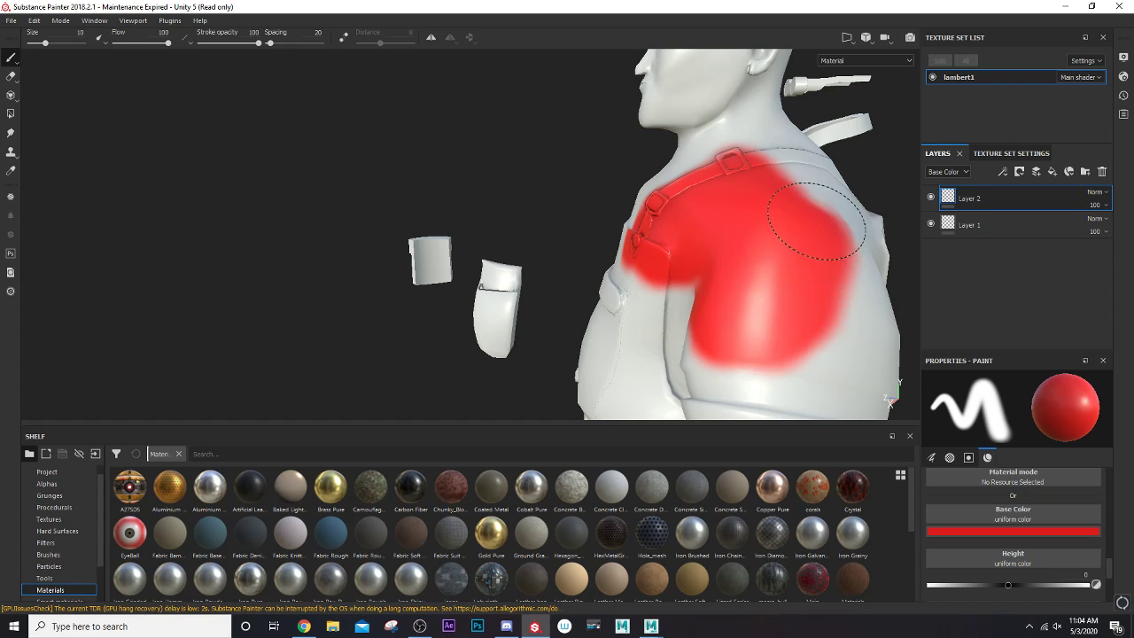
{"action": "left_click_drag", "start_coordinate": [797, 317], "coordinate": [721, 271], "text": "alt"}
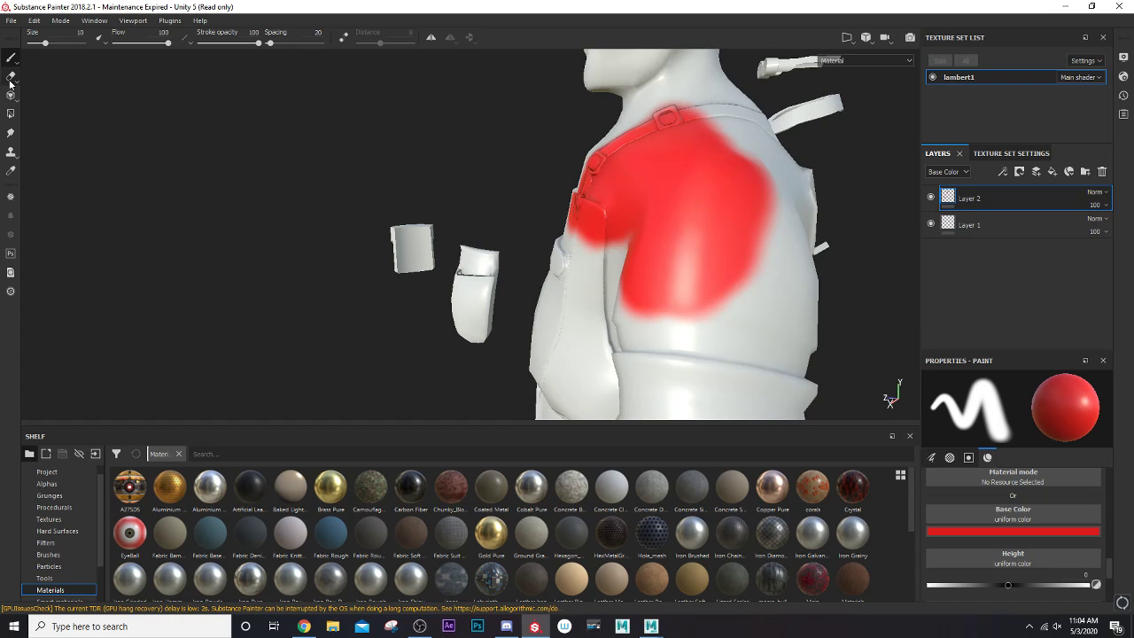
{"action": "left_click", "coordinate": [10, 78]}
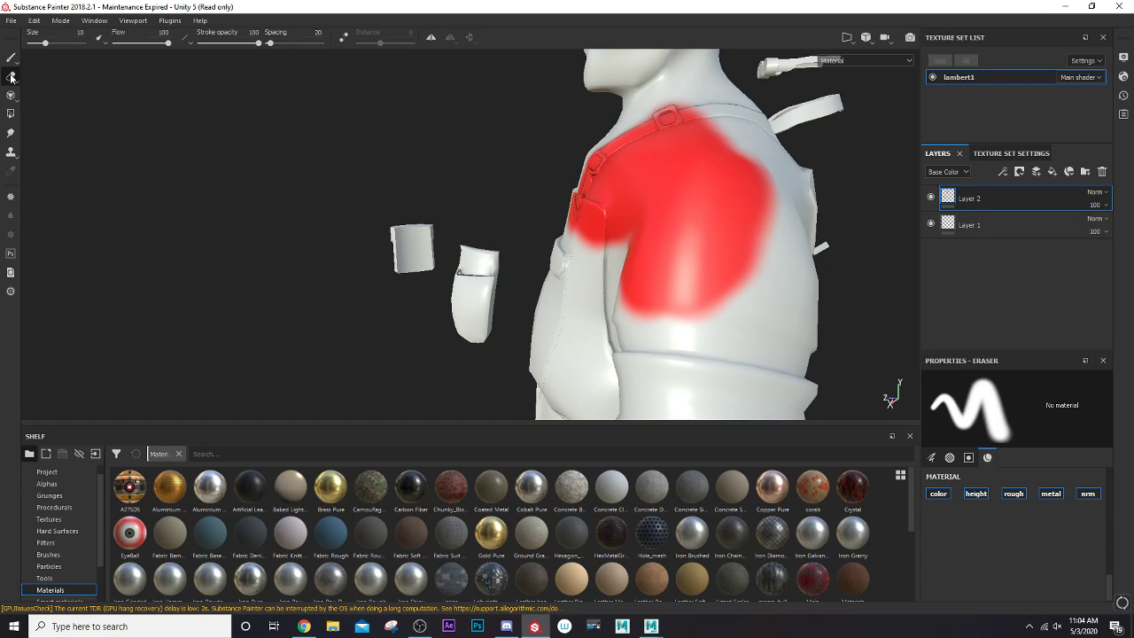
{"action": "mouse_move", "coordinate": [734, 271]}
{"action": "left_mouse_down"}
{"action": "mouse_move", "coordinate": [749, 203]}
{"action": "mouse_move", "coordinate": [726, 223]}
{"action": "mouse_move", "coordinate": [753, 124]}
{"action": "mouse_move", "coordinate": [752, 240]}
{"action": "mouse_move", "coordinate": [734, 114]}
{"action": "mouse_move", "coordinate": [646, 259]}
{"action": "mouse_move", "coordinate": [610, 349]}
{"action": "mouse_move", "coordinate": [698, 321]}
{"action": "mouse_move", "coordinate": [507, 332]}
{"action": "left_mouse_up"}
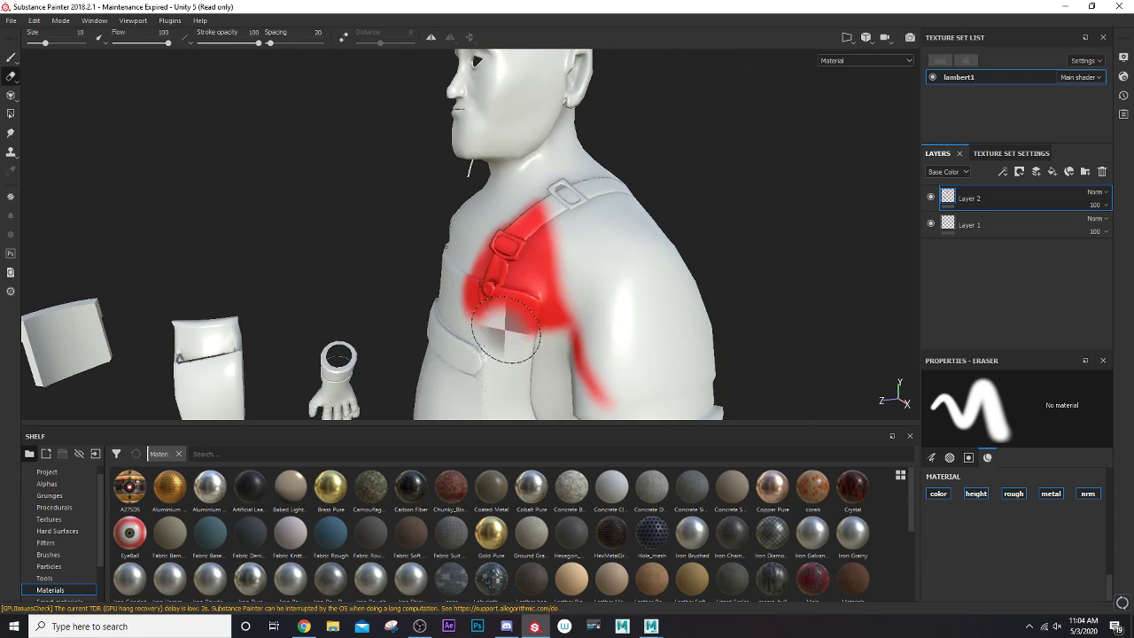
{"action": "left_click_drag", "start_coordinate": [580, 379], "coordinate": [519, 296], "text": "alt"}
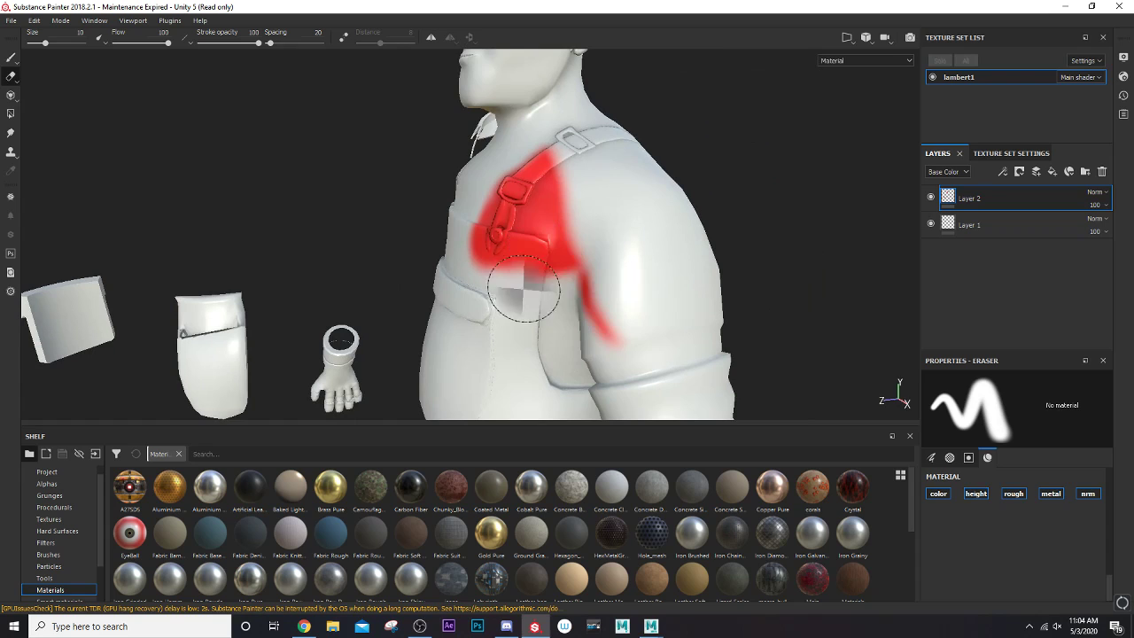
- Return to the Paint brush and review its material, stencil and alpha properties, including the available alpha shapes
{"action": "left_click", "coordinate": [12, 57]}
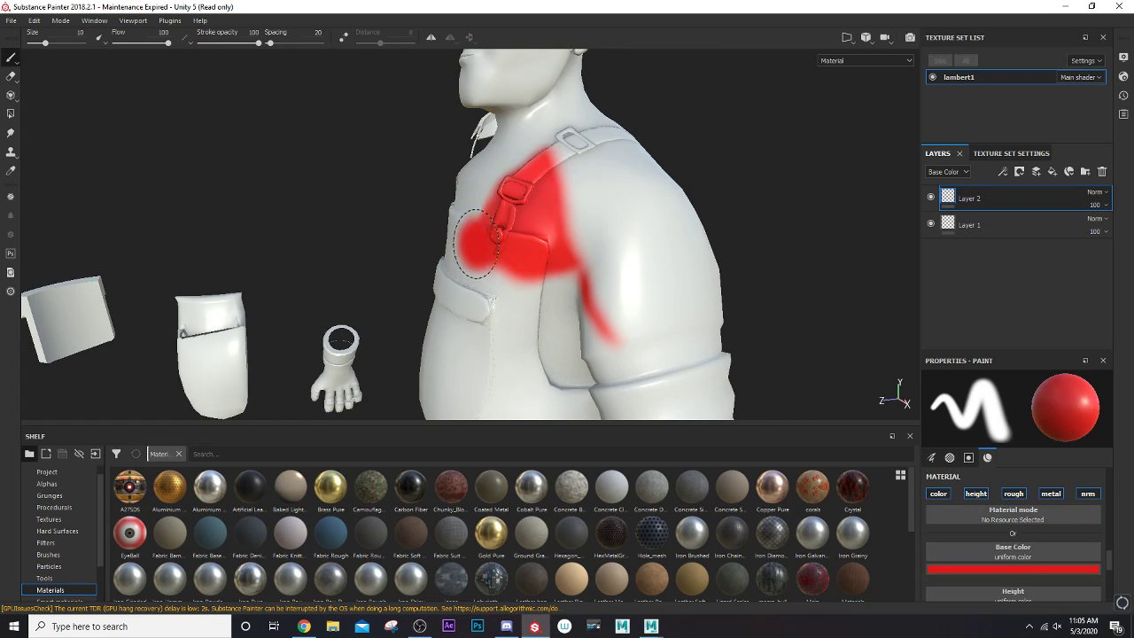
{"action": "scroll", "coordinate": [509, 266], "scroll_direction": "up", "scroll_amount": 1}
{"action": "scroll", "coordinate": [592, 293], "scroll_direction": "down", "scroll_amount": 2}
{"action": "middle_click_drag", "start_coordinate": [594, 304], "coordinate": [573, 218], "text": "alt"}
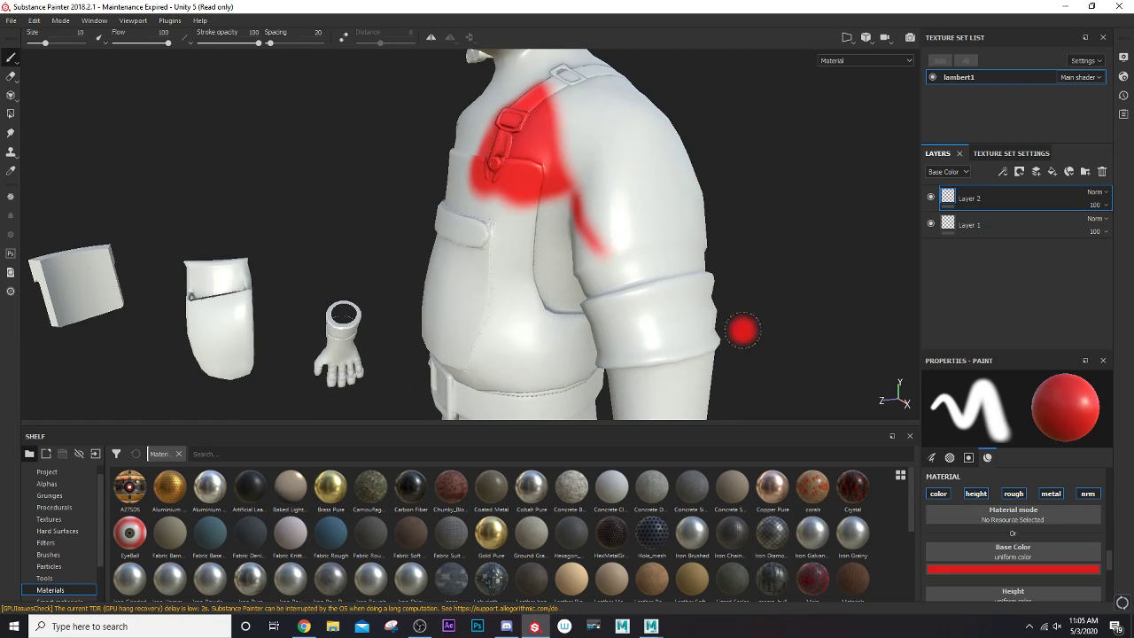
{"action": "scroll", "coordinate": [1009, 550], "scroll_direction": "down", "scroll_amount": 3}
{"action": "scroll", "coordinate": [1010, 550], "scroll_direction": "up", "scroll_amount": 3}
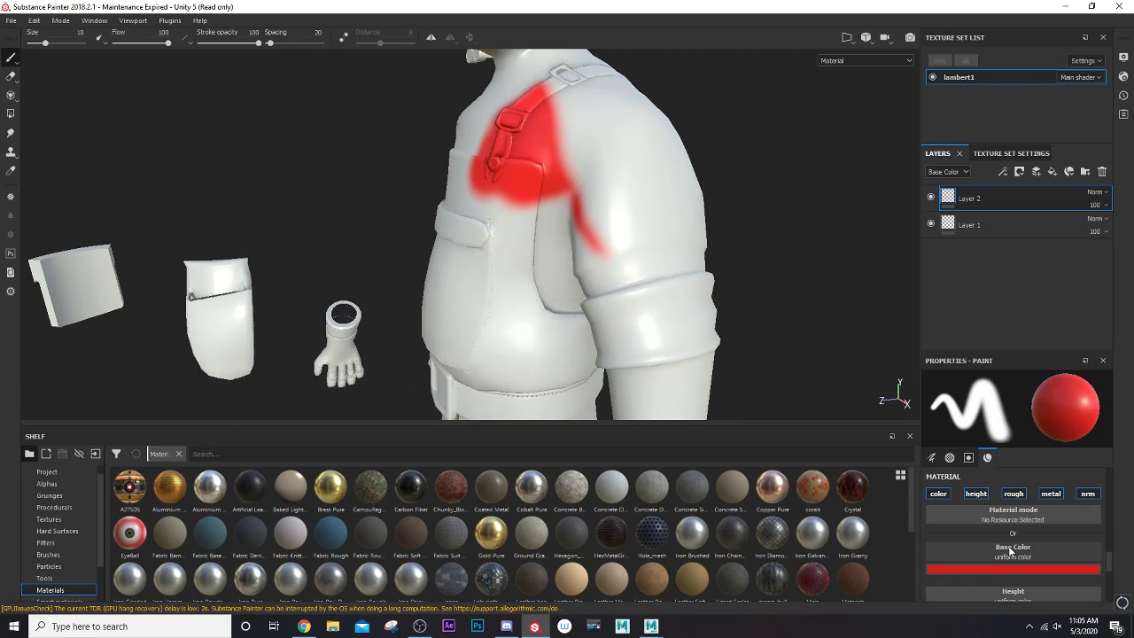
{"action": "scroll", "coordinate": [1007, 553], "scroll_direction": "down", "scroll_amount": 3}
{"action": "scroll", "coordinate": [1006, 549], "scroll_direction": "up", "scroll_amount": 5}
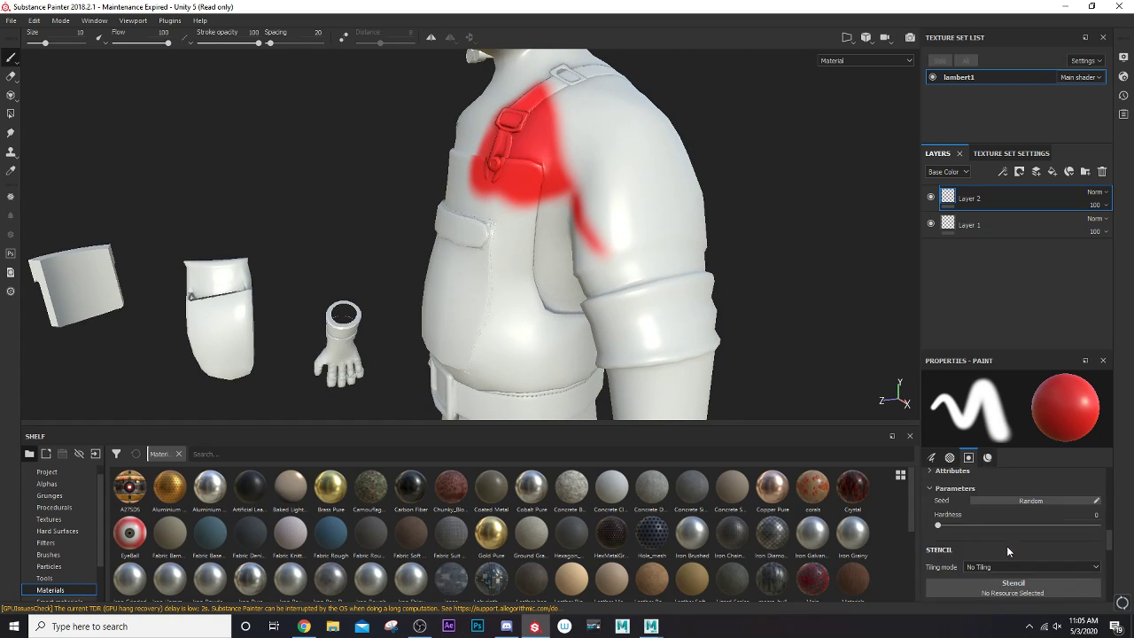
{"action": "scroll", "coordinate": [1006, 545], "scroll_direction": "down", "scroll_amount": 2}
{"action": "scroll", "coordinate": [1003, 544], "scroll_direction": "up", "scroll_amount": 2}
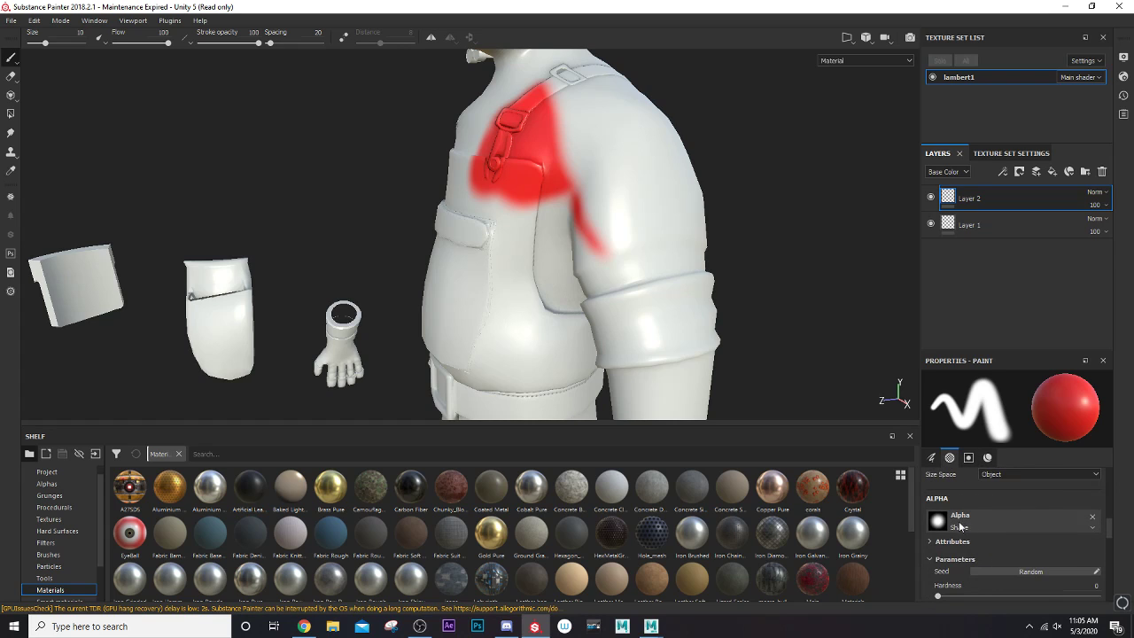
{"action": "left_click", "coordinate": [985, 522]}
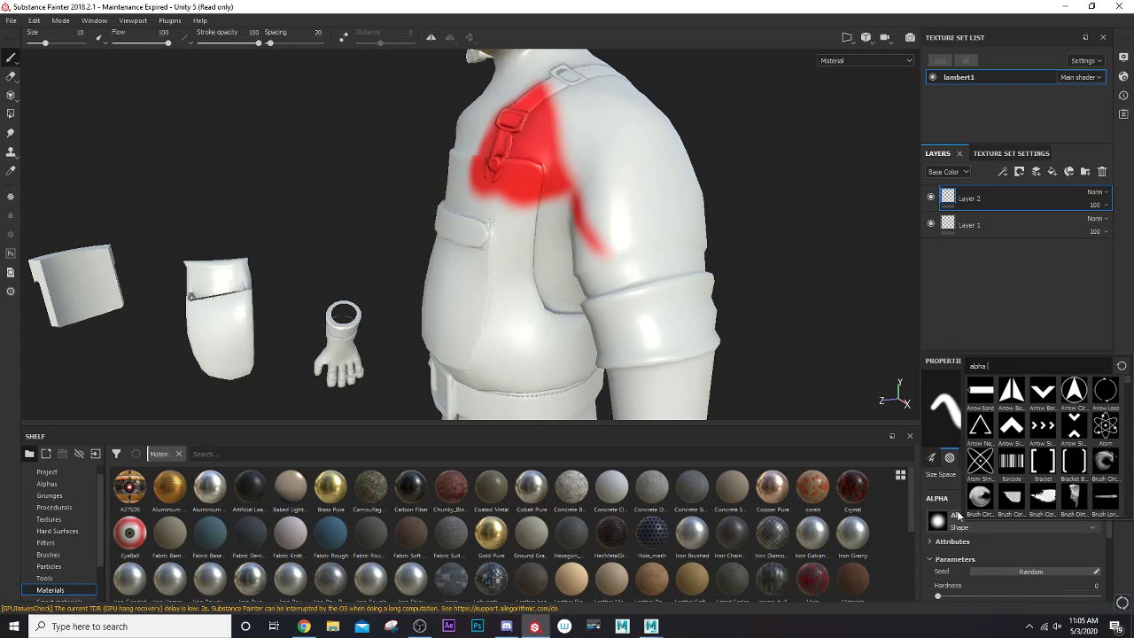
{"action": "left_click", "coordinate": [923, 520]}
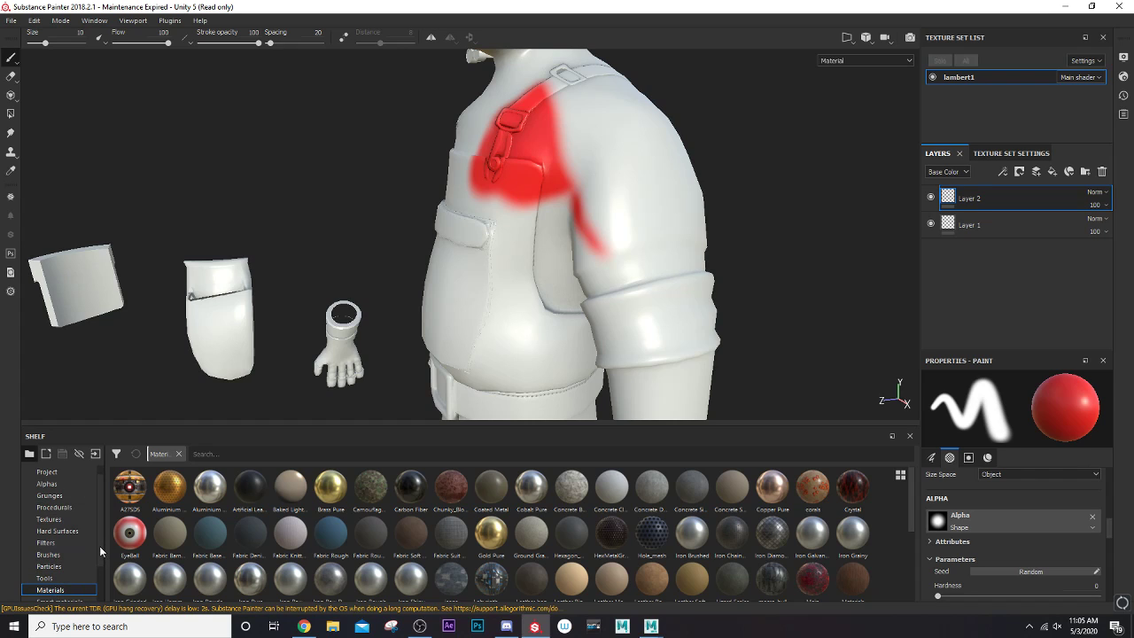
- Spatter red on the upper arm with the Dots brush, and on the rolled sleeve and side of the overalls with Dirt Splash
{"action": "scroll", "coordinate": [99, 546], "scroll_direction": "up", "scroll_amount": 1}
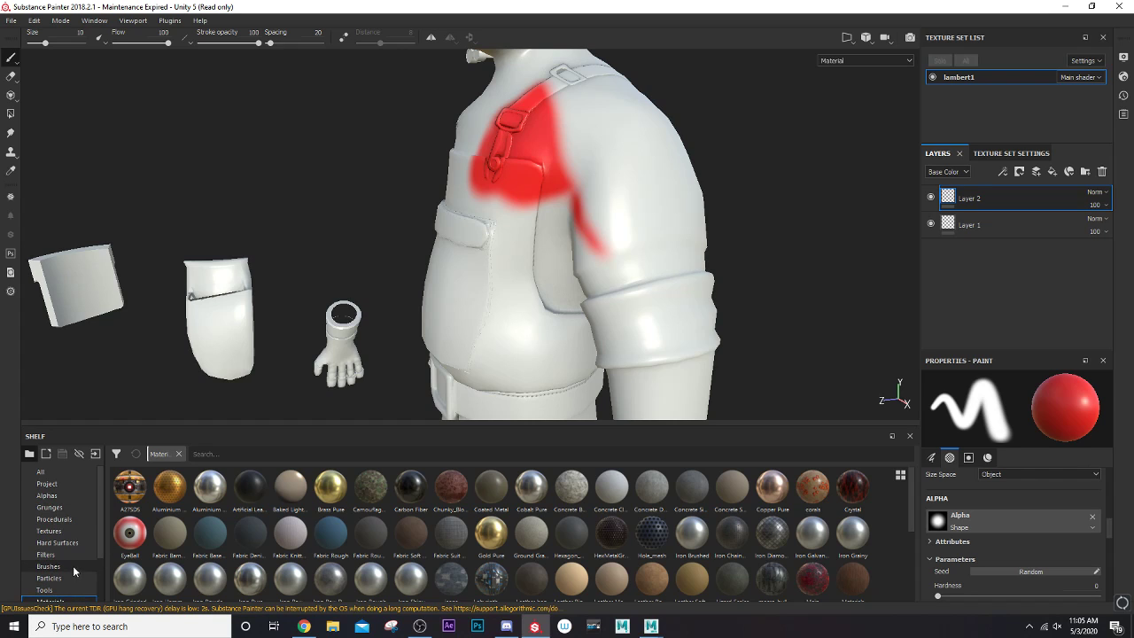
{"action": "left_click", "coordinate": [72, 566]}
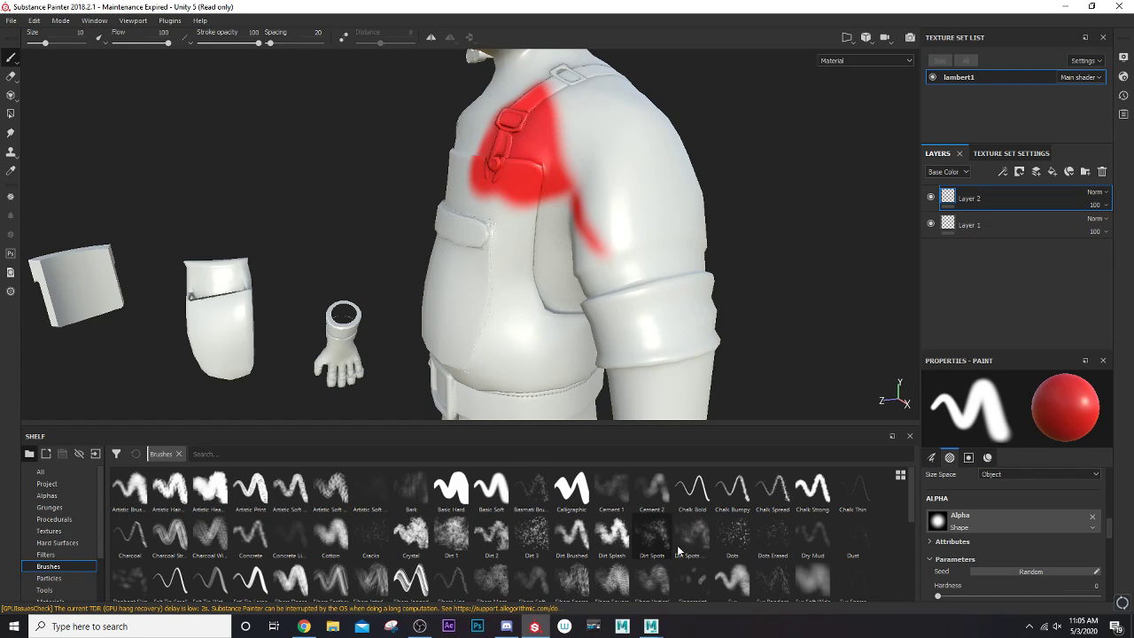
{"action": "left_click", "coordinate": [733, 544]}
{"action": "mouse_move", "coordinate": [665, 381]}
{"action": "left_mouse_down"}
{"action": "mouse_move", "coordinate": [596, 233]}
{"action": "mouse_move", "coordinate": [658, 215]}
{"action": "mouse_move", "coordinate": [642, 181]}
{"action": "mouse_move", "coordinate": [658, 253]}
{"action": "mouse_move", "coordinate": [658, 202]}
{"action": "mouse_move", "coordinate": [633, 296]}
{"action": "left_mouse_up"}
{"action": "key", "text": "ctrl+z"}
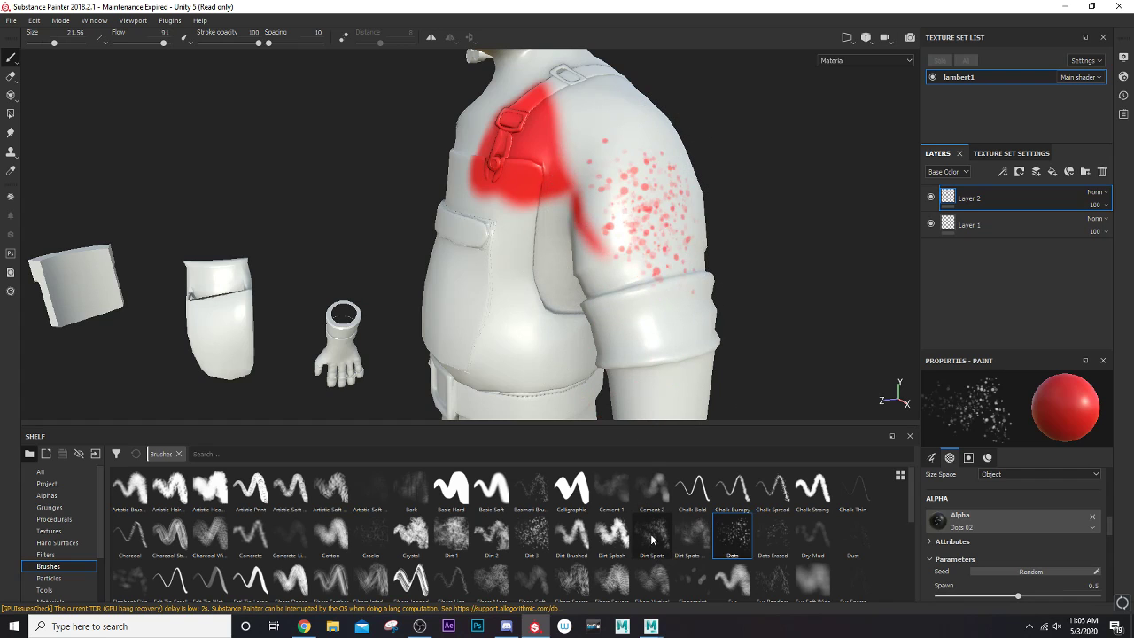
{"action": "left_click", "coordinate": [611, 534]}
{"action": "mouse_move", "coordinate": [642, 221]}
{"action": "left_mouse_down"}
{"action": "mouse_move", "coordinate": [625, 271]}
{"action": "mouse_move", "coordinate": [637, 302]}
{"action": "mouse_move", "coordinate": [664, 291]}
{"action": "mouse_move", "coordinate": [621, 305]}
{"action": "mouse_move", "coordinate": [599, 330]}
{"action": "mouse_move", "coordinate": [486, 274]}
{"action": "mouse_move", "coordinate": [481, 304]}
{"action": "mouse_move", "coordinate": [495, 302]}
{"action": "mouse_move", "coordinate": [474, 319]}
{"action": "mouse_move", "coordinate": [531, 359]}
{"action": "left_mouse_up"}
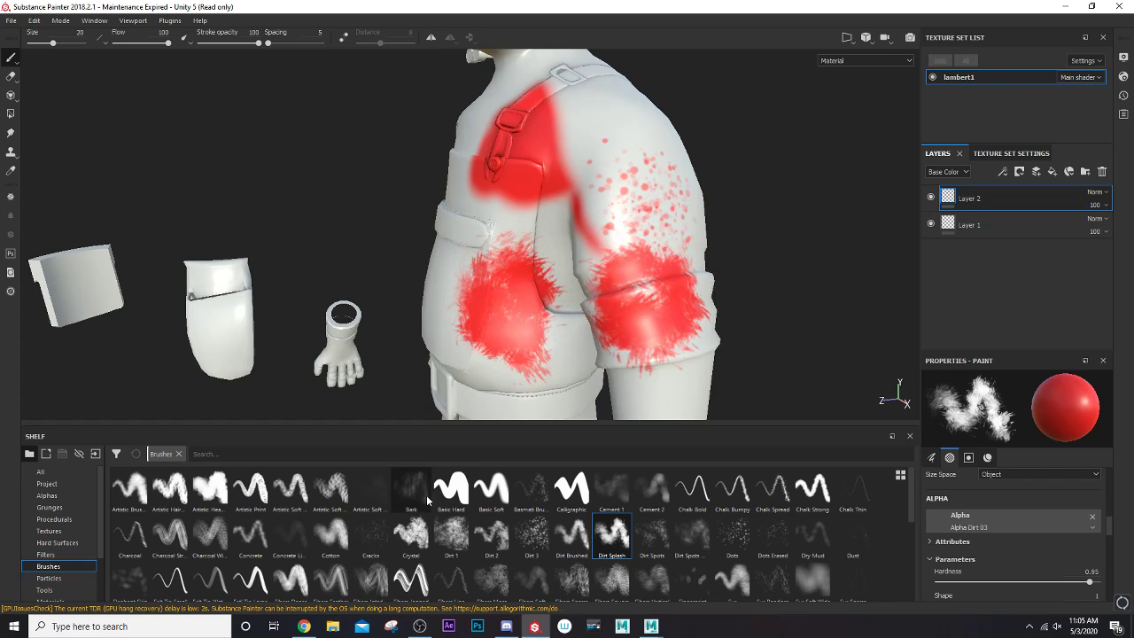
- Paint a red crack pattern across the front of the overalls below the chest pocket flap with the Cracks brush
{"action": "left_click", "coordinate": [372, 534]}
{"action": "mouse_move", "coordinate": [514, 311]}
{"action": "left_mouse_down", "text": "alt"}
{"action": "mouse_move", "coordinate": [511, 365]}
{"action": "mouse_move", "coordinate": [536, 284]}
{"action": "mouse_move", "coordinate": [567, 270]}
{"action": "left_mouse_up", "text": "alt"}
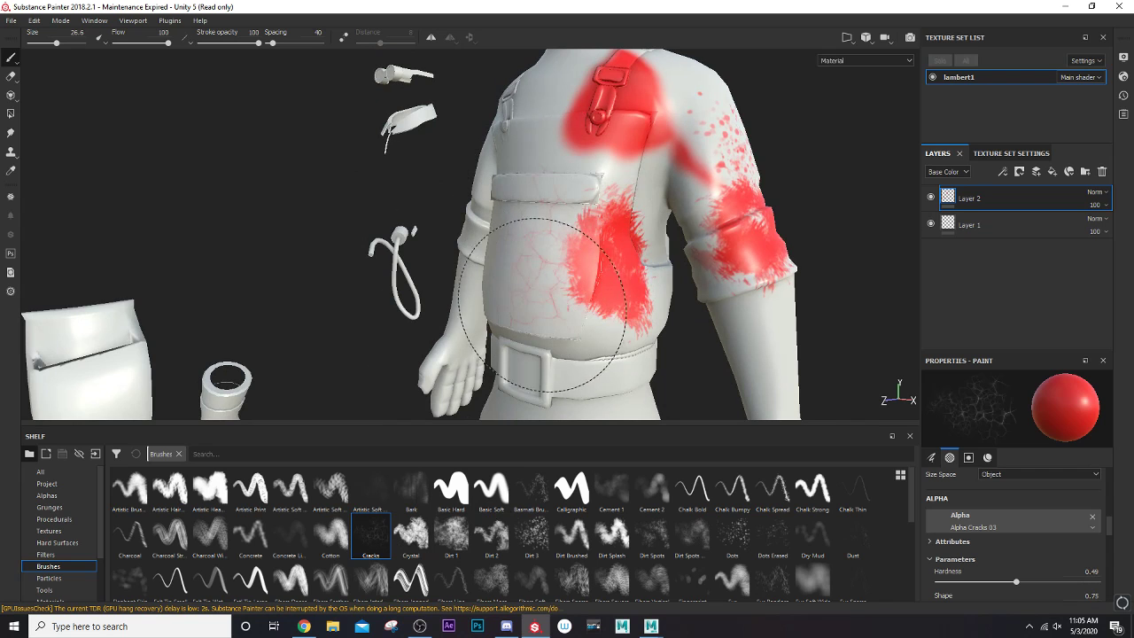
{"action": "left_click_drag", "start_coordinate": [584, 355], "coordinate": [580, 243], "text": "alt"}
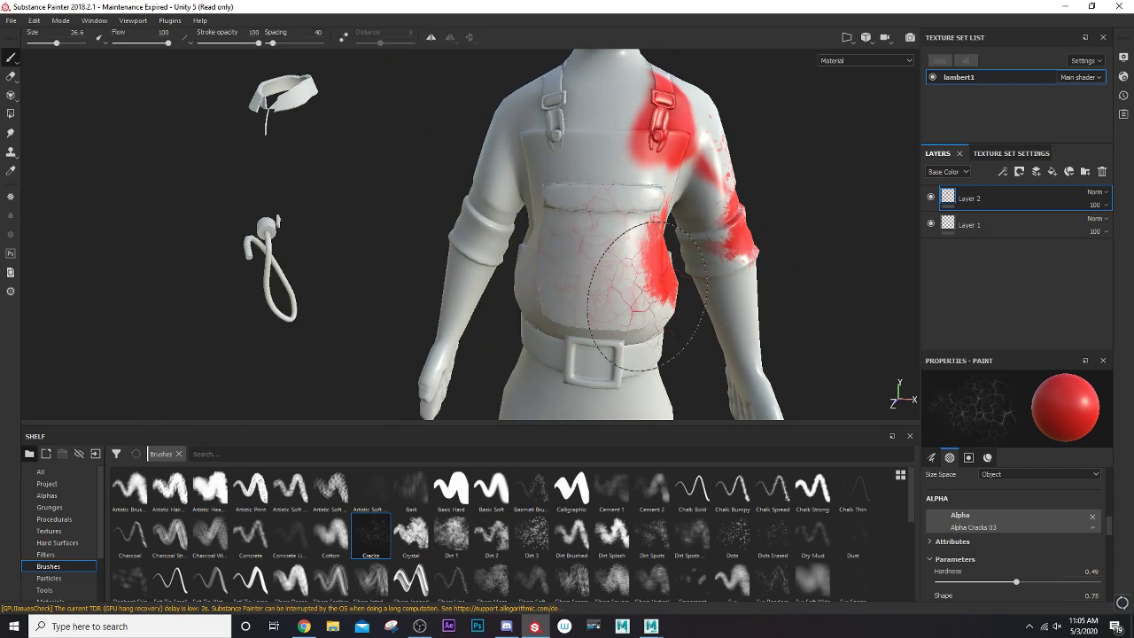
{"action": "mouse_move", "coordinate": [647, 292]}
{"action": "left_mouse_down", "text": "alt"}
{"action": "mouse_move", "coordinate": [521, 246]}
{"action": "mouse_move", "coordinate": [549, 292]}
{"action": "left_mouse_up", "text": "alt"}
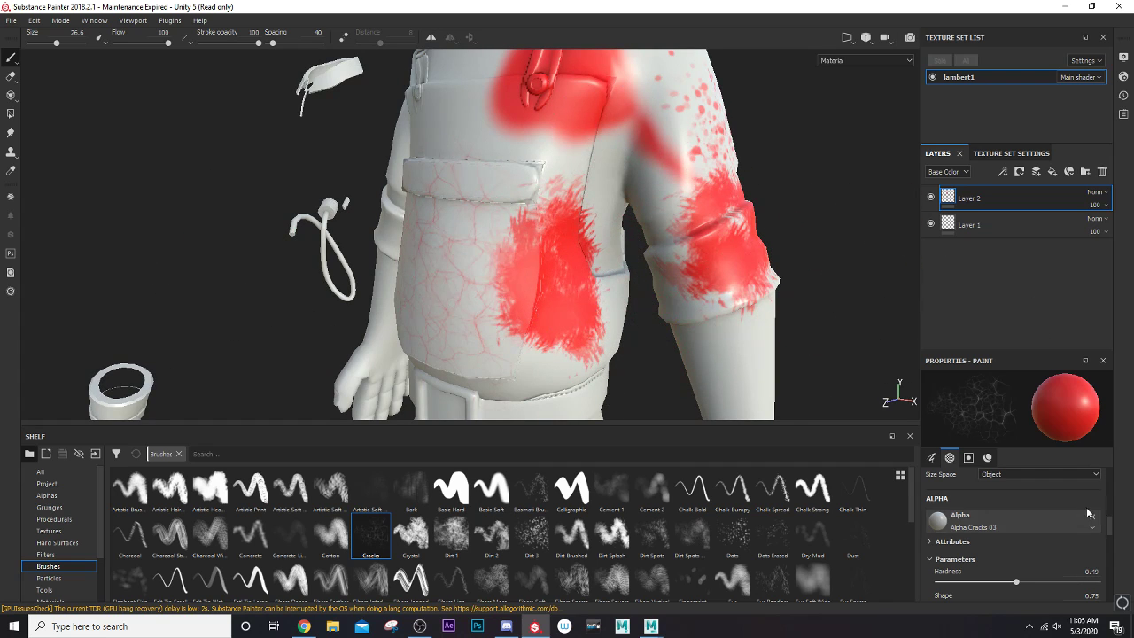
- Disable the brush's height, rough, metal and nrm channels so it paints color only
{"action": "left_click", "coordinate": [987, 457]}
{"action": "scroll", "coordinate": [996, 535], "scroll_direction": "down", "scroll_amount": 1}
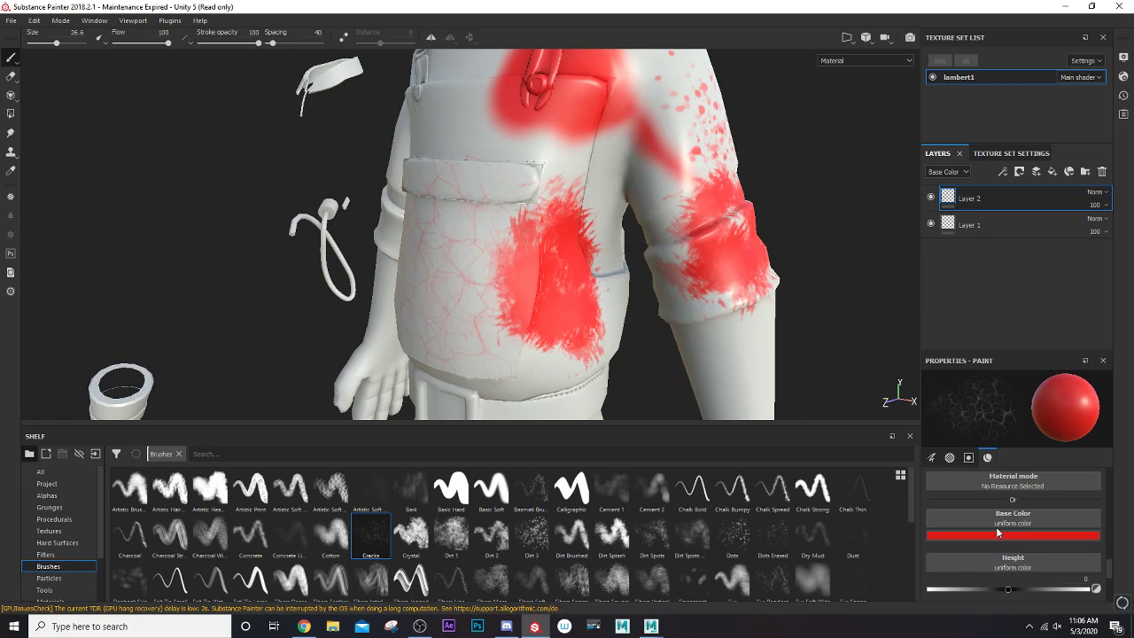
{"action": "scroll", "coordinate": [999, 536], "scroll_direction": "down", "scroll_amount": 4}
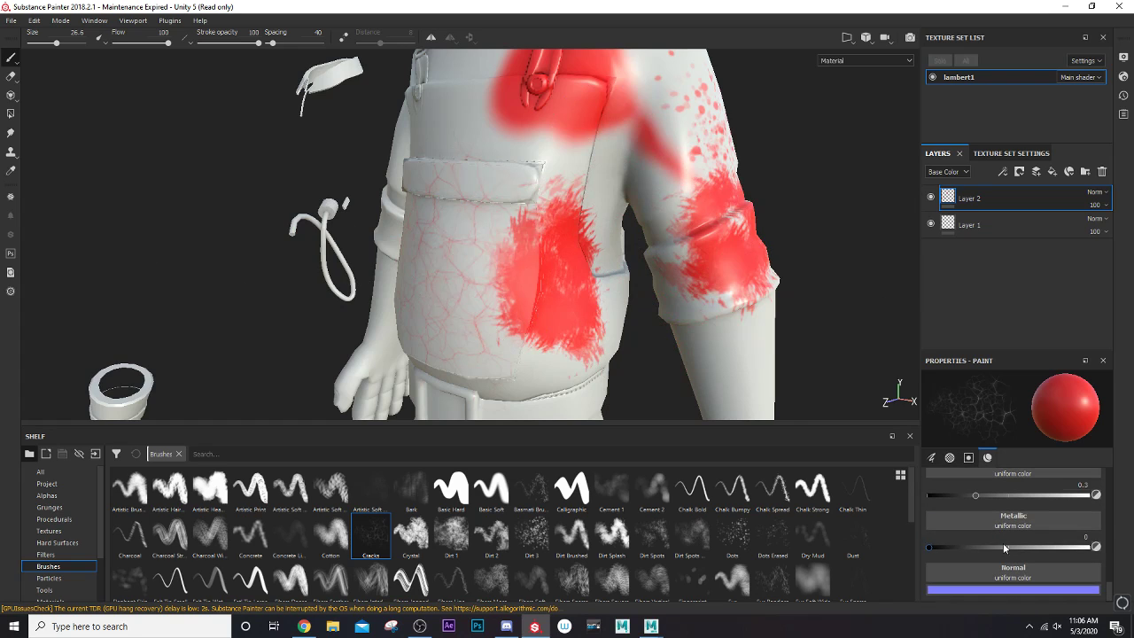
{"action": "scroll", "coordinate": [1000, 536], "scroll_direction": "up", "scroll_amount": 4}
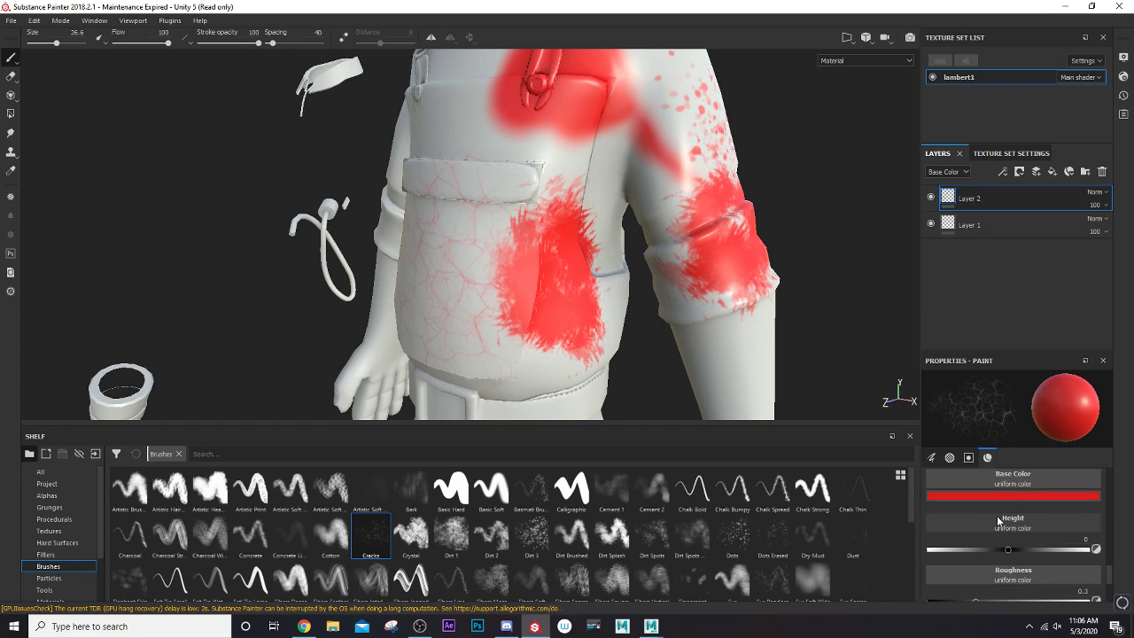
{"action": "scroll", "coordinate": [999, 527], "scroll_direction": "up", "scroll_amount": 4}
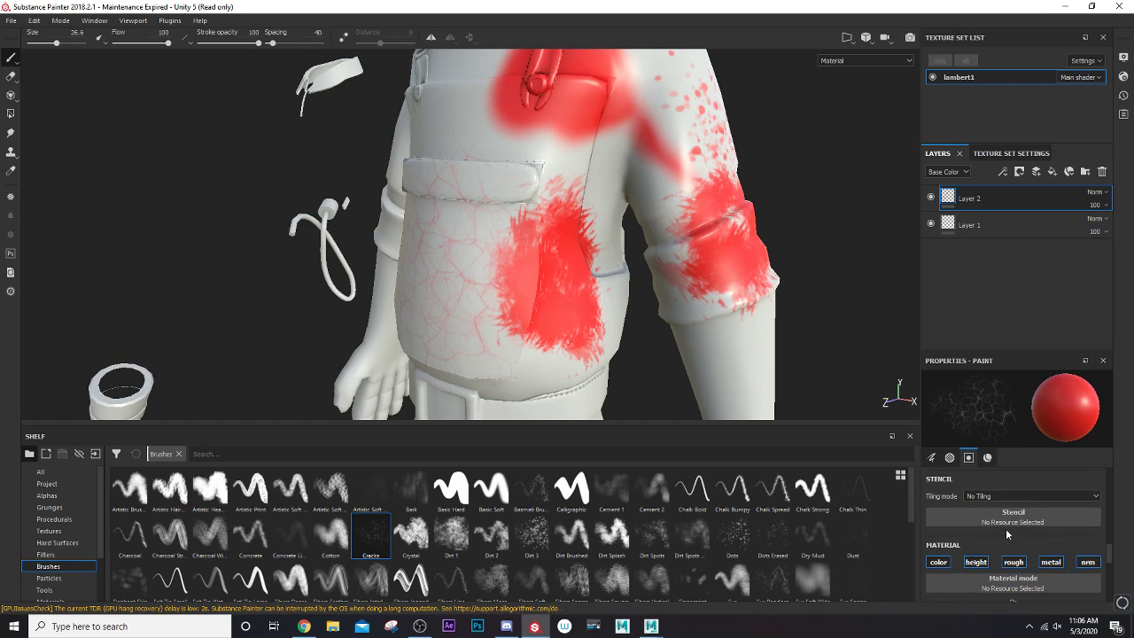
{"action": "scroll", "coordinate": [1005, 528], "scroll_direction": "down", "scroll_amount": 1}
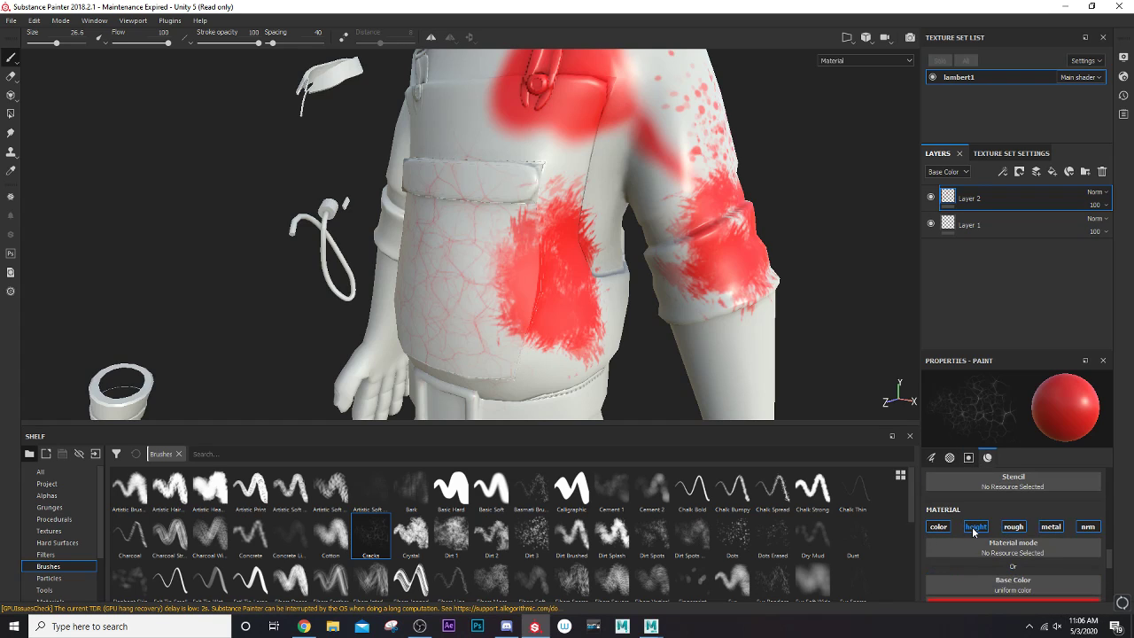
{"action": "left_click", "coordinate": [976, 527]}
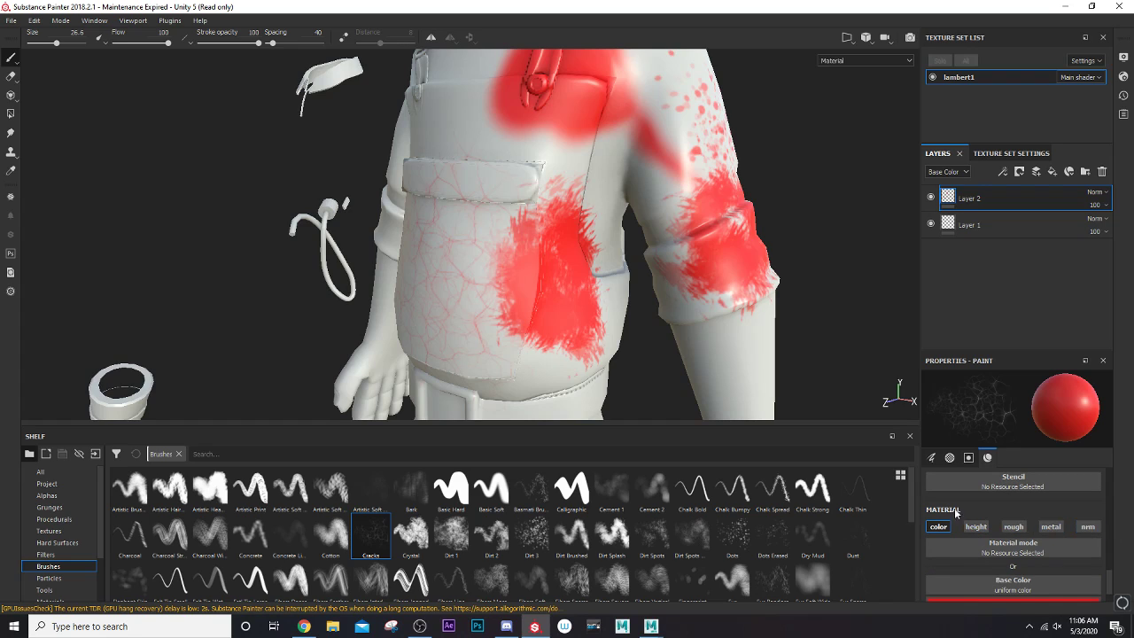
{"action": "scroll", "coordinate": [1018, 558], "scroll_direction": "down", "scroll_amount": 1}
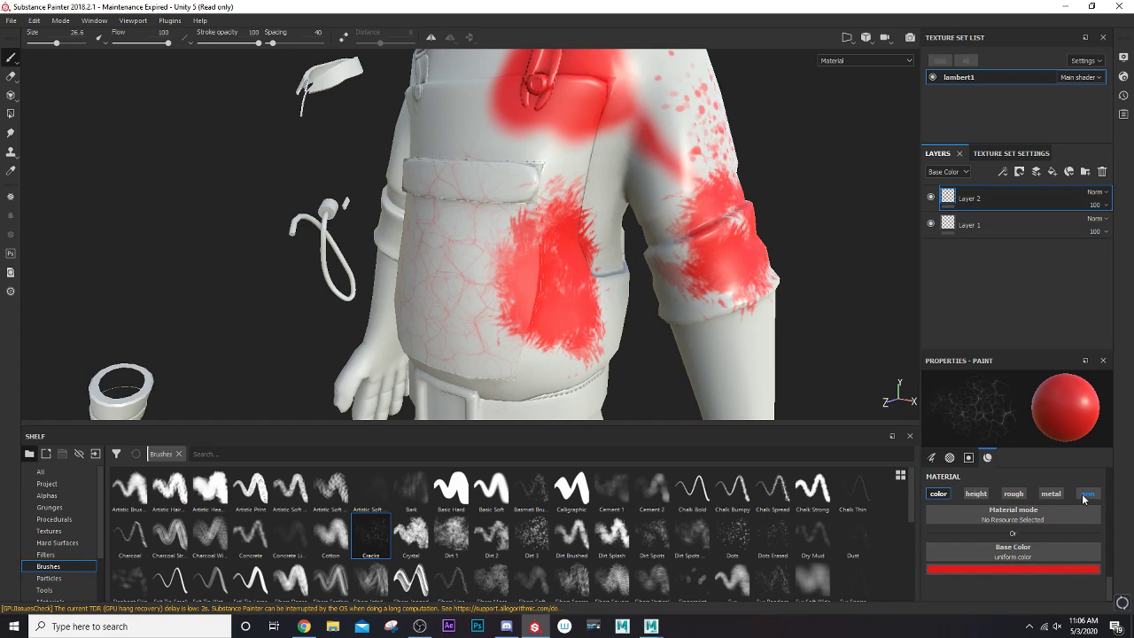
- Delete Layer 2 with all its test paint
{"action": "mouse_move", "coordinate": [554, 259]}
{"action": "left_mouse_down", "text": "alt"}
{"action": "mouse_move", "coordinate": [574, 268]}
{"action": "mouse_move", "coordinate": [576, 257]}
{"action": "mouse_move", "coordinate": [470, 255]}
{"action": "mouse_move", "coordinate": [513, 253]}
{"action": "left_mouse_up", "text": "alt"}
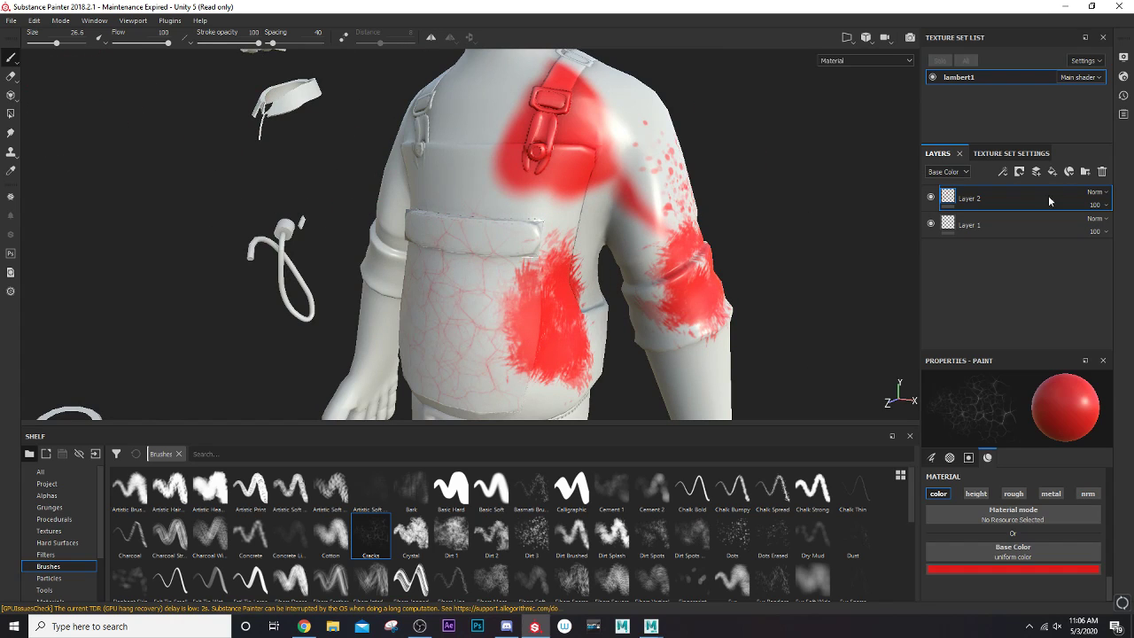
{"action": "left_click", "coordinate": [1101, 174]}
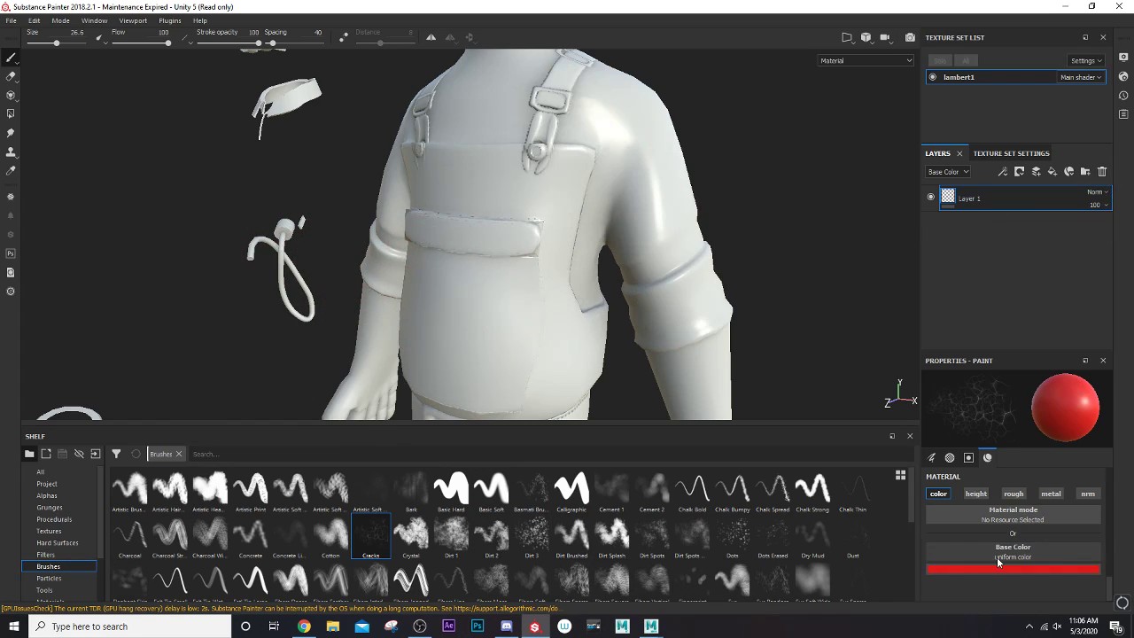
- Browse the alpha shapes for the brush and switch to the Basic Soft brush preset
{"action": "scroll", "coordinate": [998, 562], "scroll_direction": "up", "scroll_amount": 5}
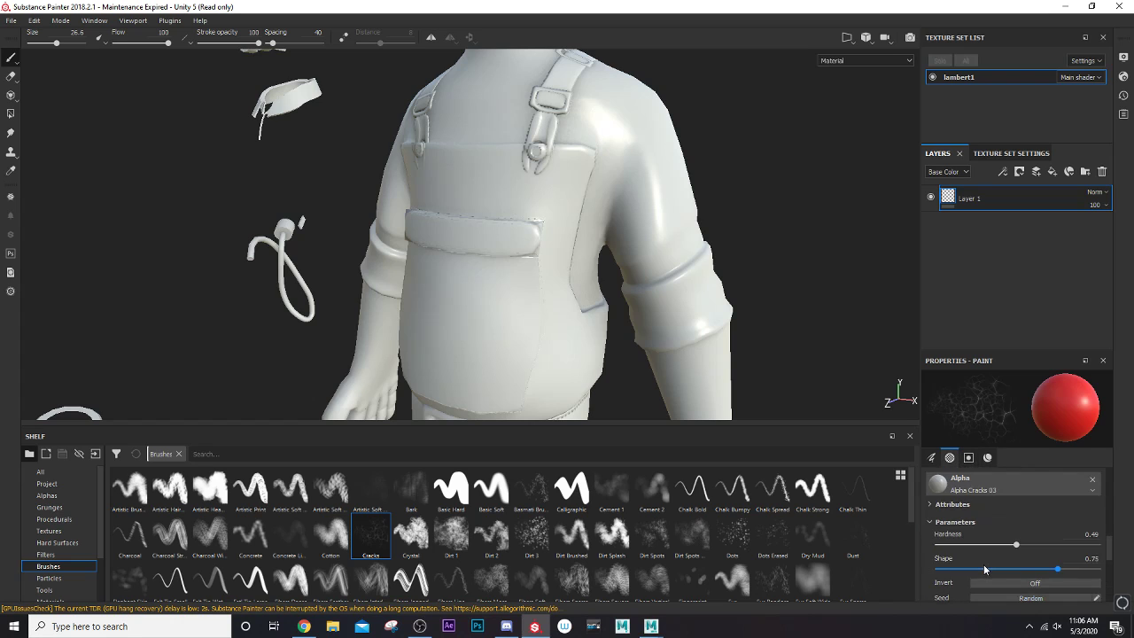
{"action": "scroll", "coordinate": [984, 568], "scroll_direction": "up", "scroll_amount": 2}
{"action": "left_click", "coordinate": [998, 559]}
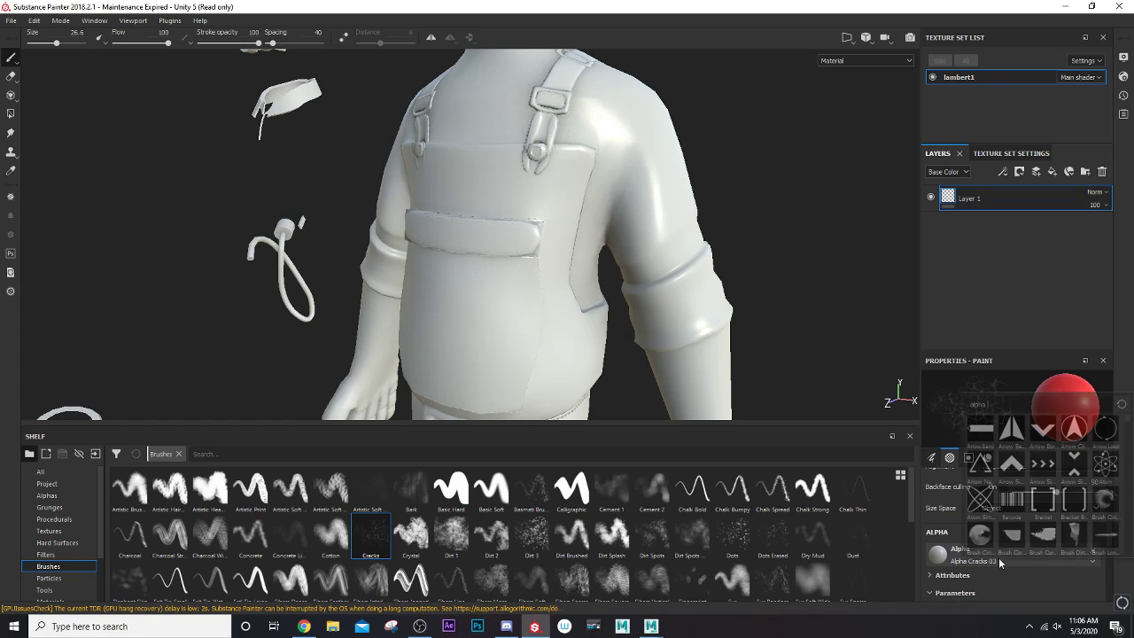
{"action": "scroll", "coordinate": [998, 557], "scroll_direction": "down", "scroll_amount": 6}
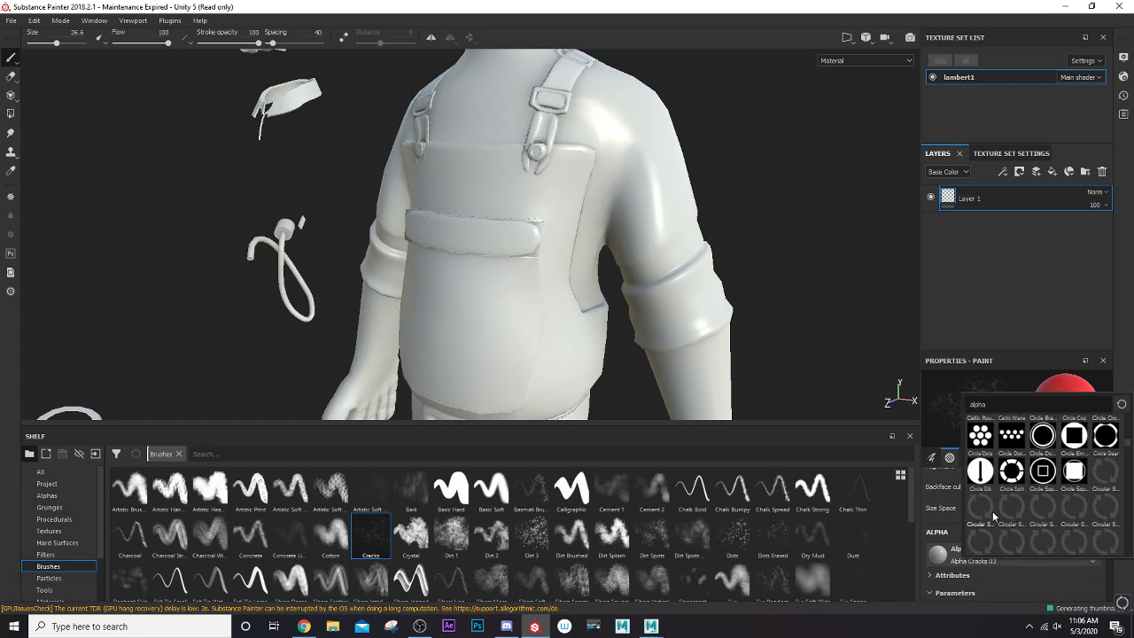
{"action": "scroll", "coordinate": [993, 516], "scroll_direction": "up", "scroll_amount": 3}
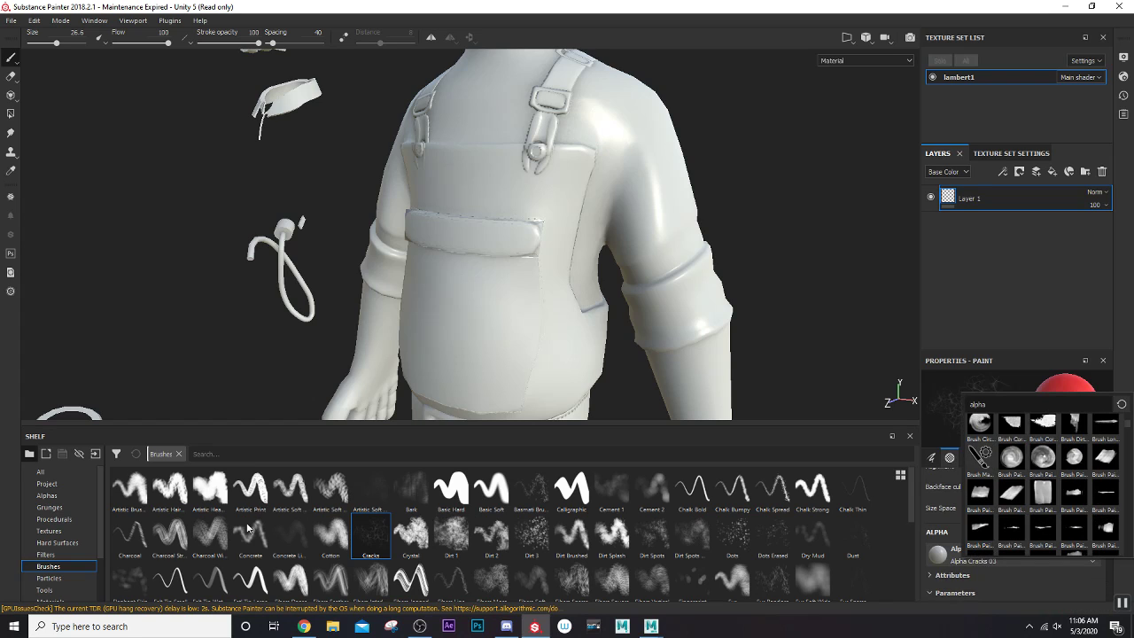
{"action": "left_click", "coordinate": [486, 496]}
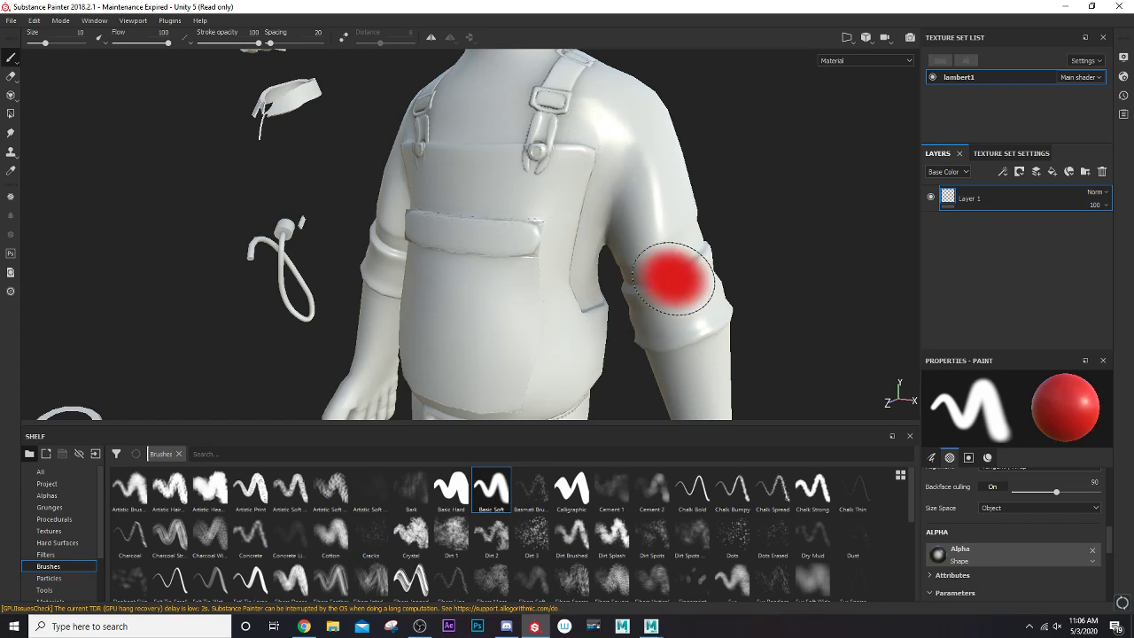
{"action": "left_click_drag", "start_coordinate": [463, 253], "coordinate": [476, 286], "text": "alt"}
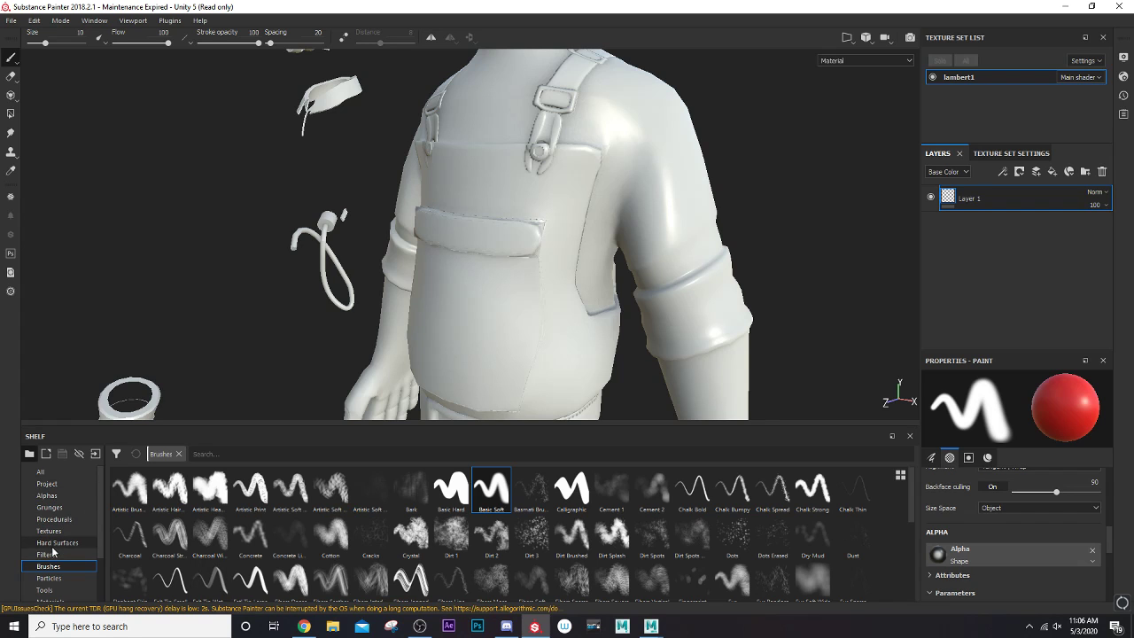
{"action": "mouse_move", "coordinate": [468, 355]}
{"action": "middle_mouse_down", "text": "alt"}
{"action": "mouse_move", "coordinate": [425, 253]}
{"action": "mouse_move", "coordinate": [420, 267]}
{"action": "middle_mouse_up", "text": "alt"}
{"action": "scroll", "coordinate": [416, 262], "scroll_direction": "down", "scroll_amount": 5}
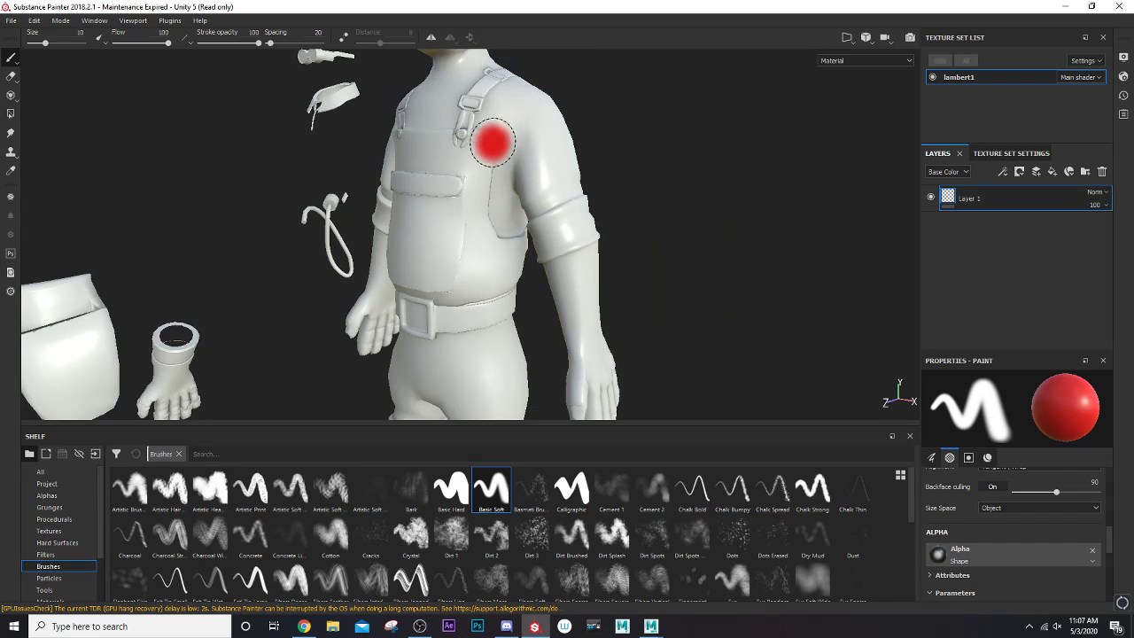
- Browse the smart materials and apply Skin Face to the whole character as a layer above Layer 1
{"action": "mouse_move", "coordinate": [450, 276]}
{"action": "middle_mouse_down", "text": "alt"}
{"action": "mouse_move", "coordinate": [437, 264]}
{"action": "mouse_move", "coordinate": [432, 324]}
{"action": "mouse_move", "coordinate": [434, 276]}
{"action": "middle_mouse_up", "text": "alt"}
{"action": "scroll", "coordinate": [440, 324], "scroll_direction": "down", "scroll_amount": 3}
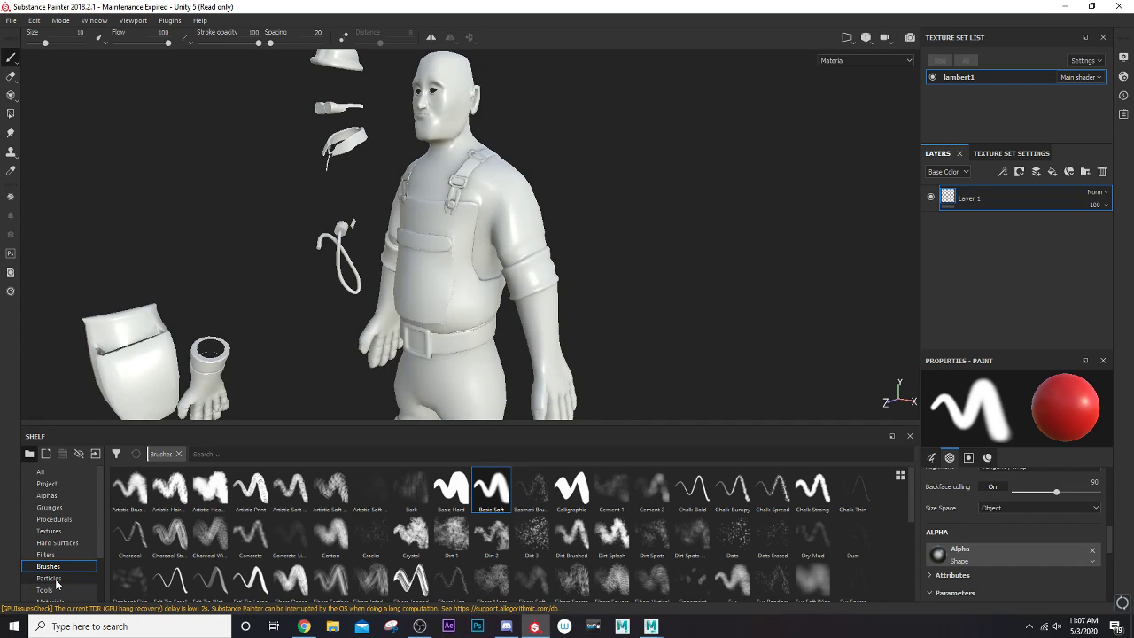
{"action": "scroll", "coordinate": [46, 576], "scroll_direction": "down", "scroll_amount": 2}
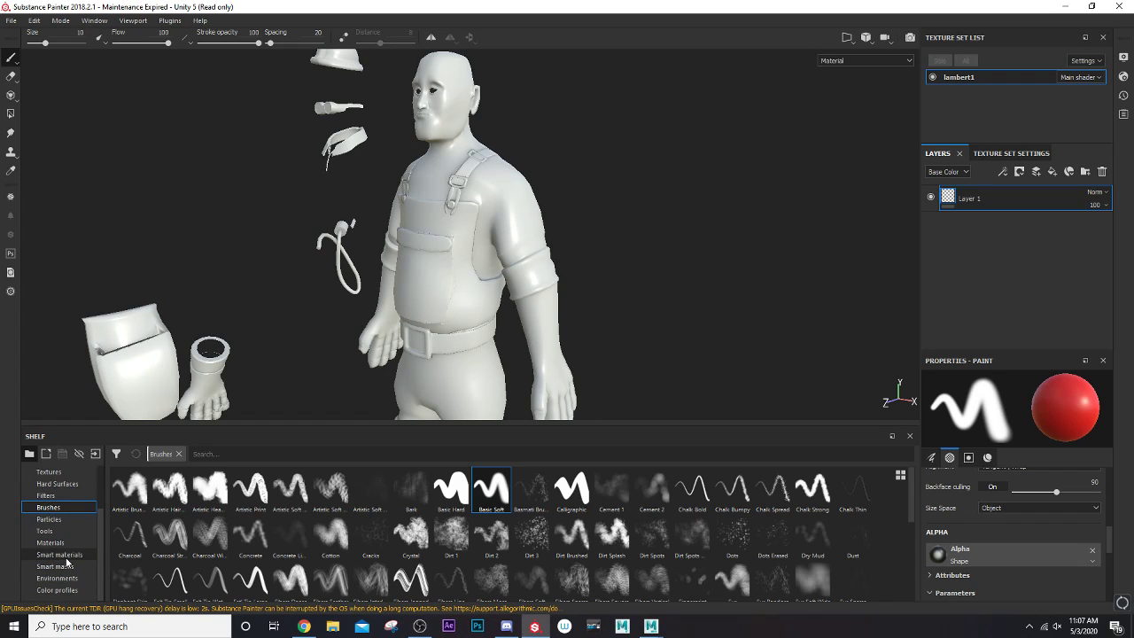
{"action": "left_click", "coordinate": [66, 558]}
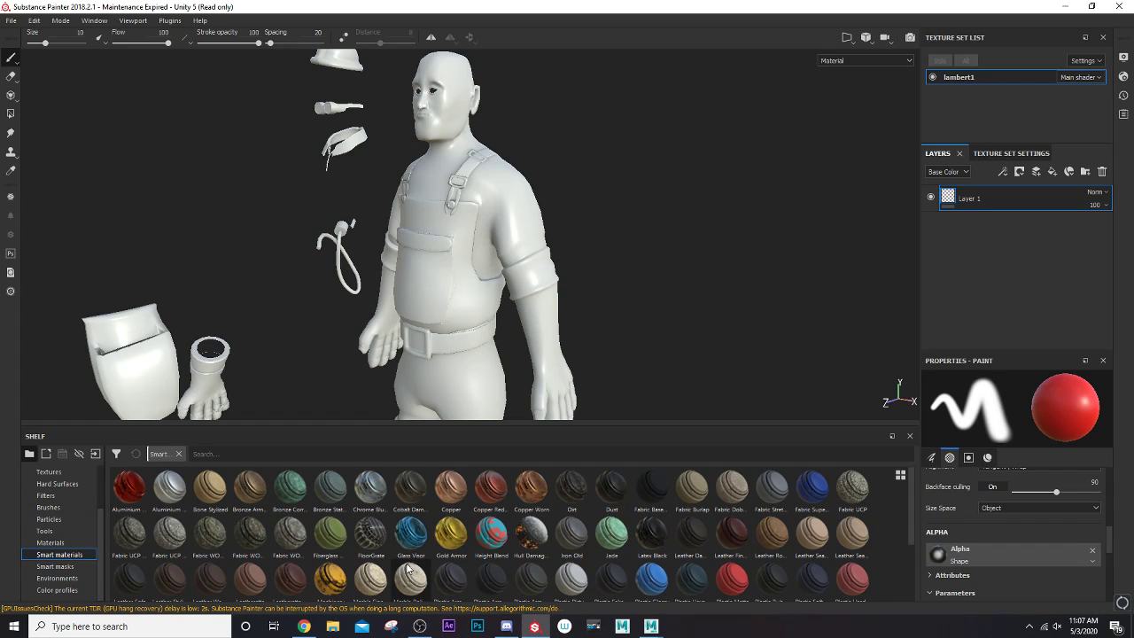
{"action": "scroll", "coordinate": [576, 586], "scroll_direction": "down", "scroll_amount": 2}
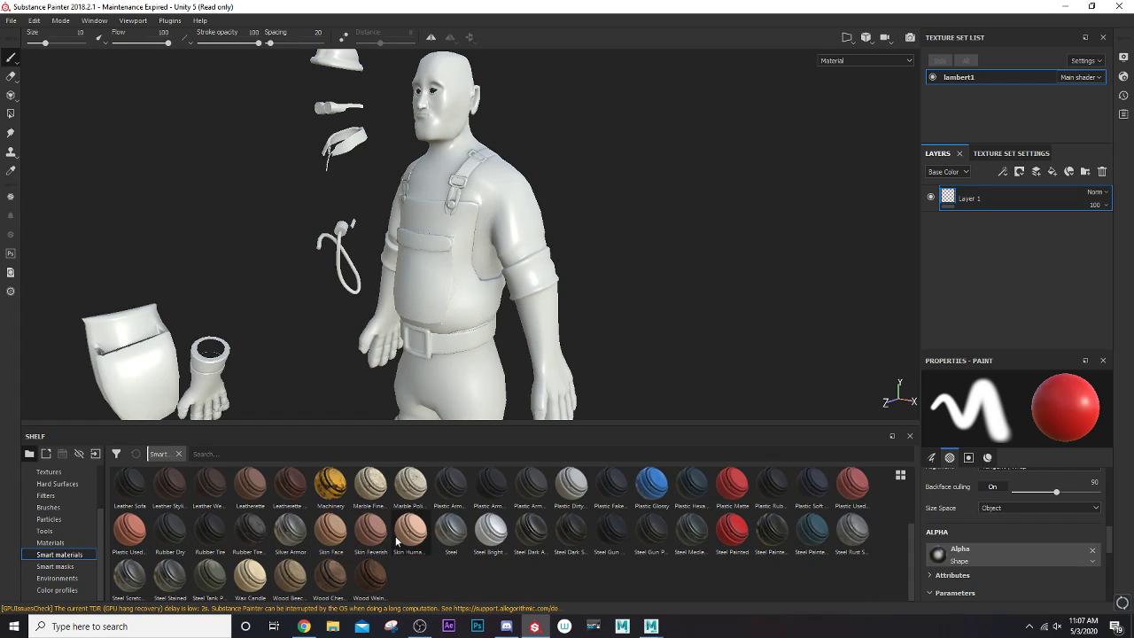
{"action": "left_click_drag", "start_coordinate": [332, 542], "coordinate": [470, 242]}
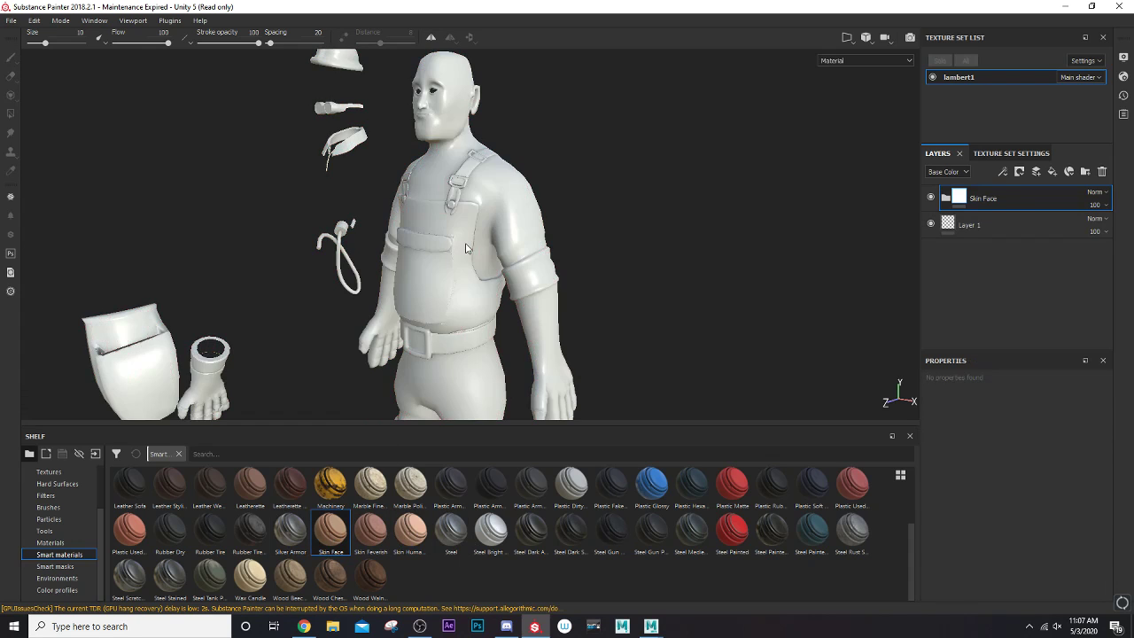
- Examine how the Skin Face material looks on the head, ears, neck and shoulders from several angles
{"action": "scroll", "coordinate": [469, 245], "scroll_direction": "up", "scroll_amount": 5}
{"action": "middle_click_drag", "start_coordinate": [462, 187], "coordinate": [511, 463], "text": "alt"}
{"action": "left_click_drag", "start_coordinate": [459, 277], "coordinate": [440, 304], "text": "alt"}
{"action": "right_click_drag", "start_coordinate": [440, 304], "coordinate": [475, 239], "text": "alt"}
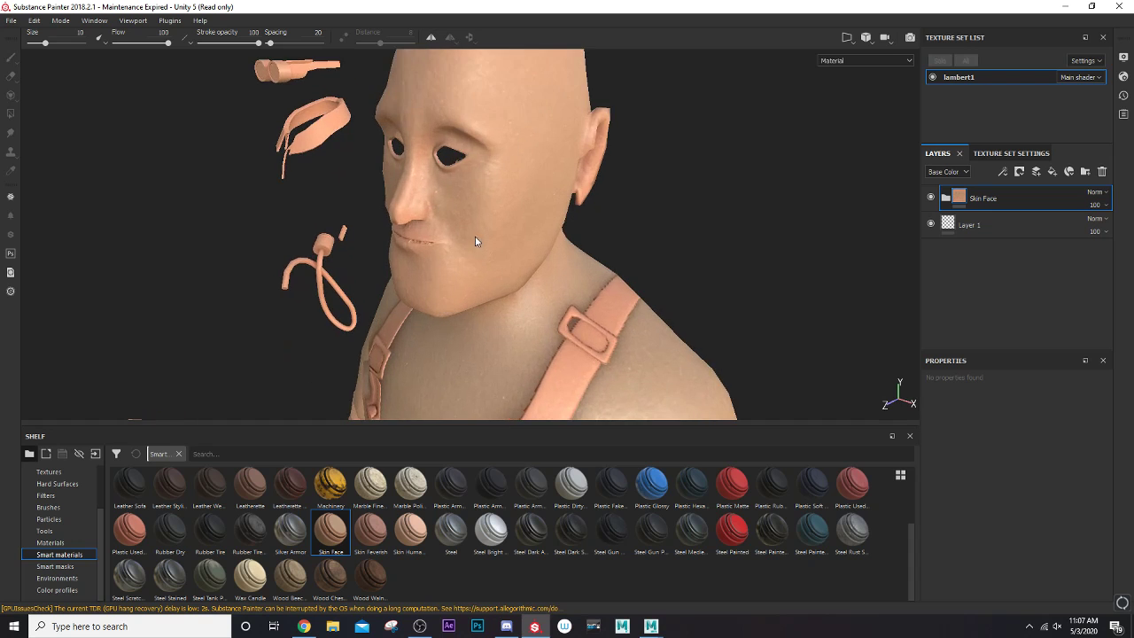
{"action": "left_click_drag", "start_coordinate": [475, 239], "coordinate": [435, 206], "text": "alt"}
{"action": "left_click_drag", "start_coordinate": [542, 224], "coordinate": [570, 185], "text": "alt"}
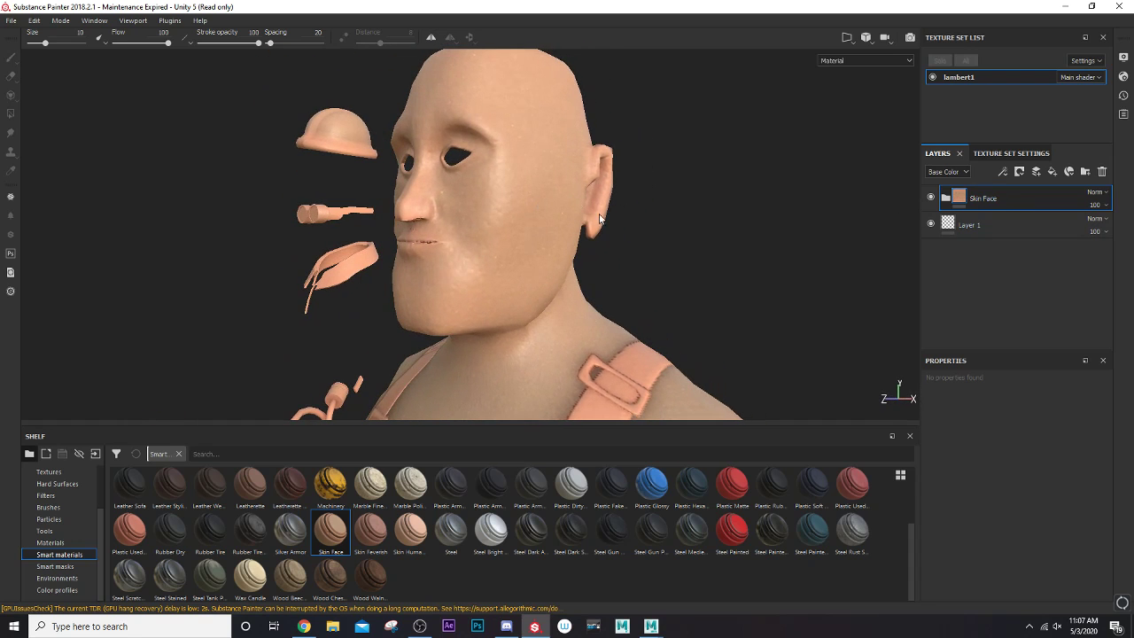
{"action": "left_click_drag", "start_coordinate": [511, 298], "coordinate": [472, 349], "text": "alt"}
{"action": "middle_click_drag", "start_coordinate": [544, 300], "coordinate": [583, 199], "text": "alt"}
{"action": "scroll", "coordinate": [580, 296], "scroll_direction": "up", "scroll_amount": 1}
{"action": "scroll", "coordinate": [585, 285], "scroll_direction": "down", "scroll_amount": 3}
{"action": "middle_click_drag", "start_coordinate": [585, 285], "coordinate": [595, 330], "text": "alt"}
{"action": "scroll", "coordinate": [595, 329], "scroll_direction": "up", "scroll_amount": 2}
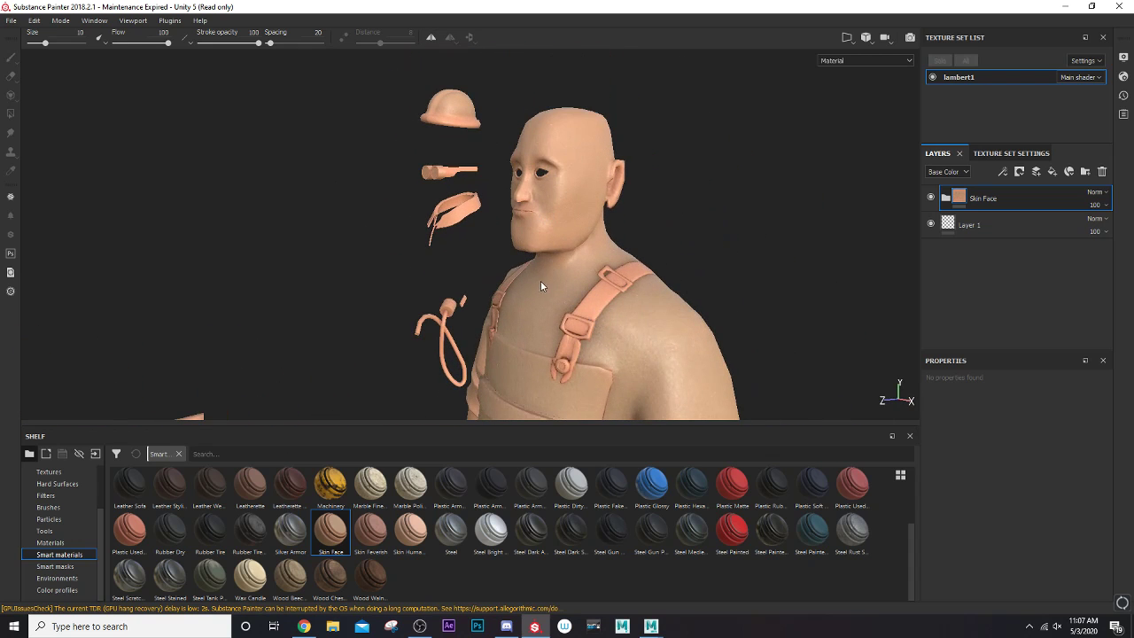
{"action": "scroll", "coordinate": [613, 229], "scroll_direction": "down", "scroll_amount": 1}
{"action": "scroll", "coordinate": [613, 230], "scroll_direction": "up", "scroll_amount": 3}
{"action": "middle_click_drag", "start_coordinate": [614, 230], "coordinate": [620, 297], "text": "alt"}
- Add a black mask to the Skin Face layer to hide the skin material everywhere
{"action": "double_click", "coordinate": [972, 199]}
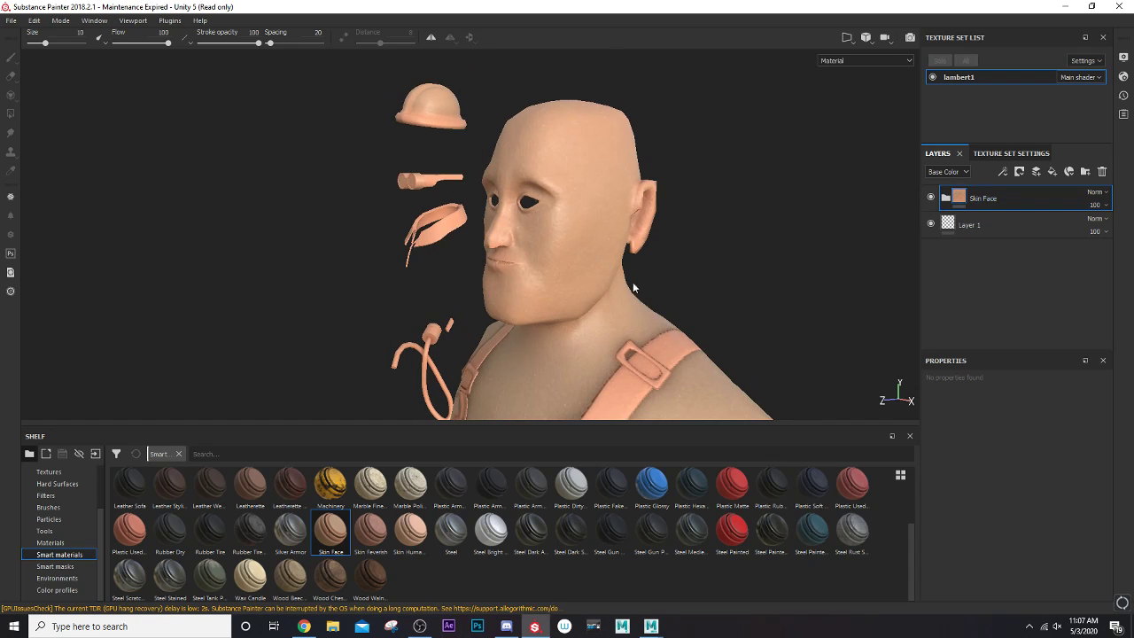
{"action": "left_click_drag", "start_coordinate": [633, 288], "coordinate": [558, 297], "text": "alt"}
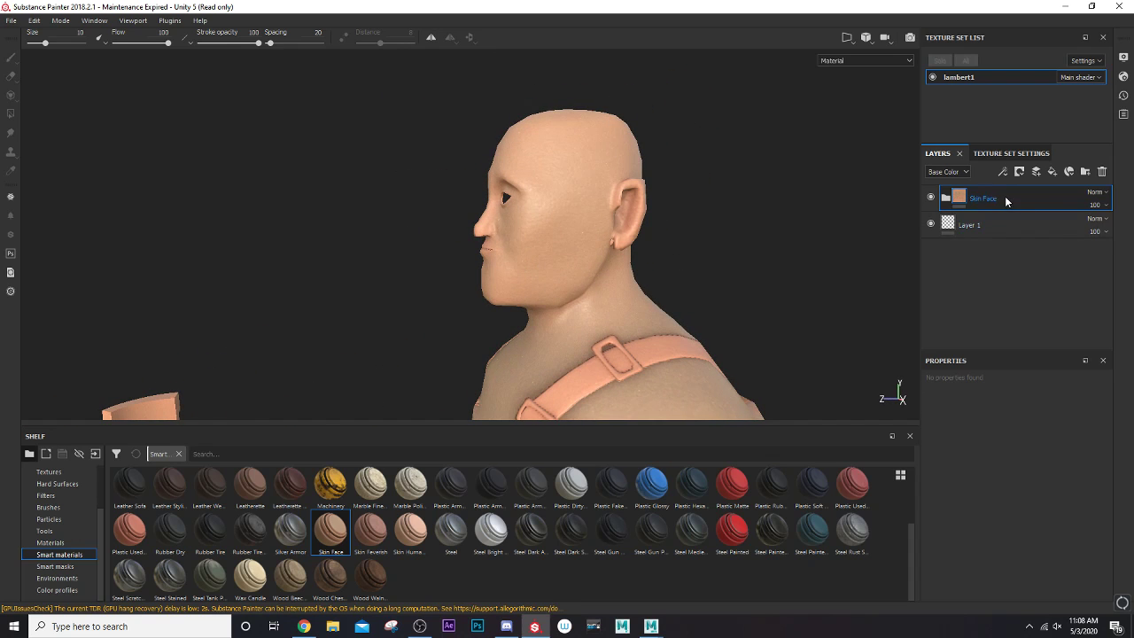
{"action": "right_click", "coordinate": [1008, 197]}
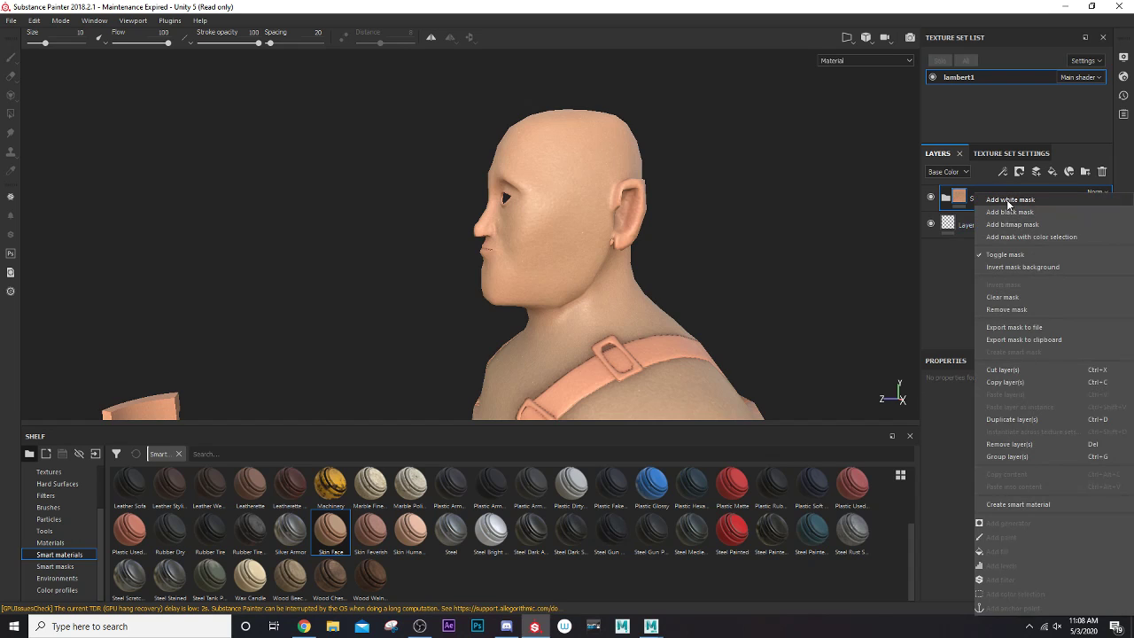
{"action": "left_click", "coordinate": [1008, 212]}
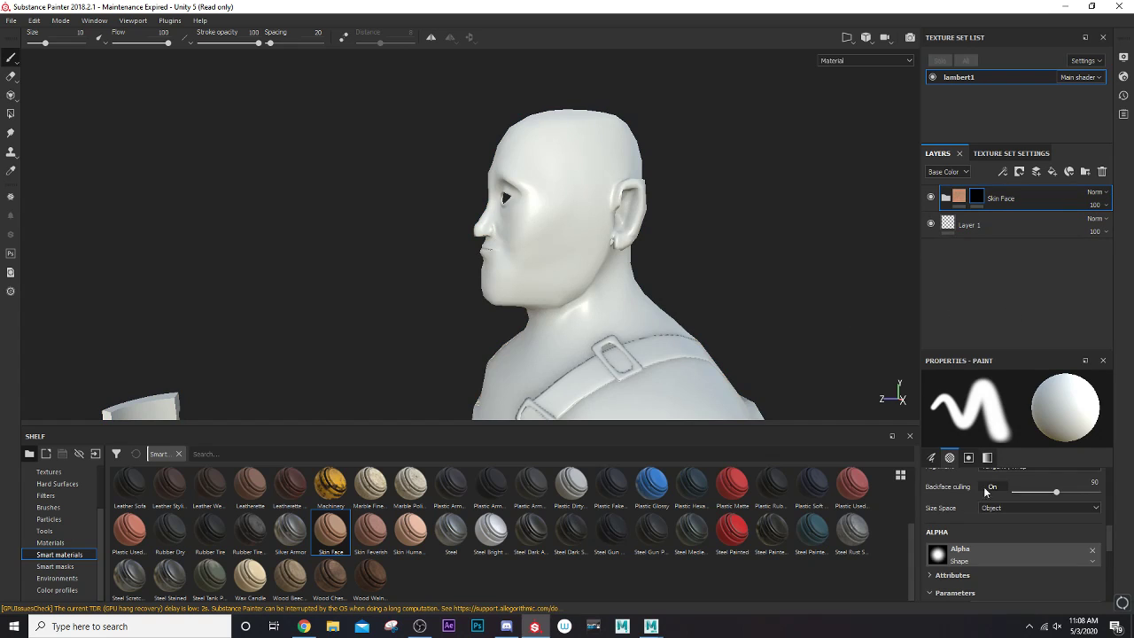
- Paint white into the Skin Face mask over the side of the head and the face to reveal the skin
{"action": "scroll", "coordinate": [975, 532], "scroll_direction": "down", "scroll_amount": 3}
{"action": "scroll", "coordinate": [983, 558], "scroll_direction": "down", "scroll_amount": 2}
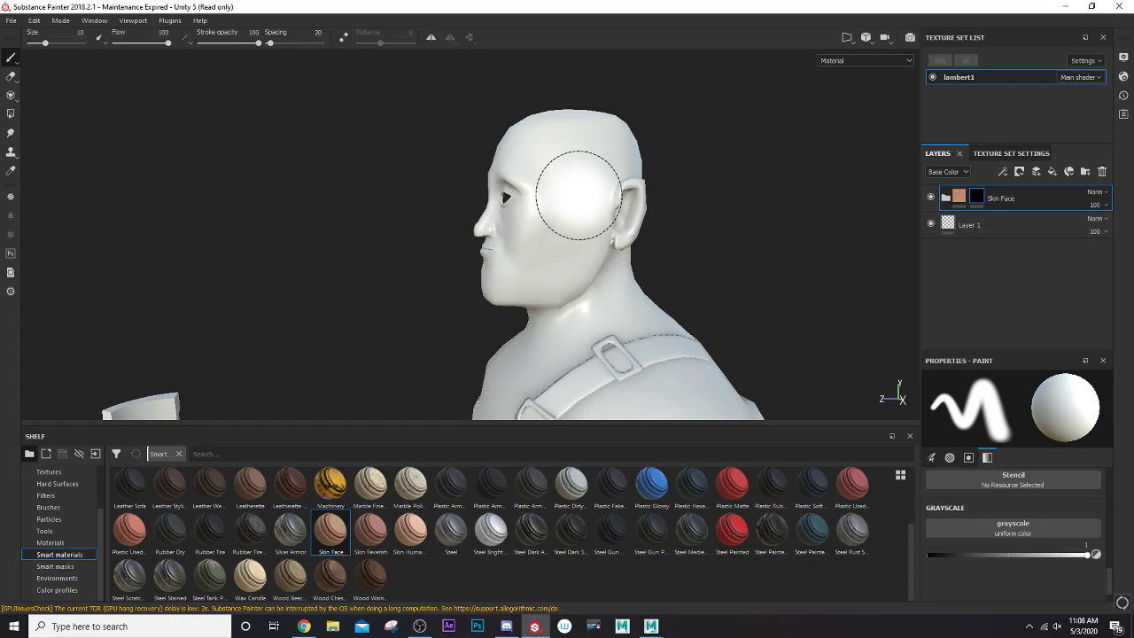
{"action": "mouse_move", "coordinate": [549, 205]}
{"action": "left_mouse_down"}
{"action": "mouse_move", "coordinate": [552, 246]}
{"action": "mouse_move", "coordinate": [564, 215]}
{"action": "left_mouse_up"}
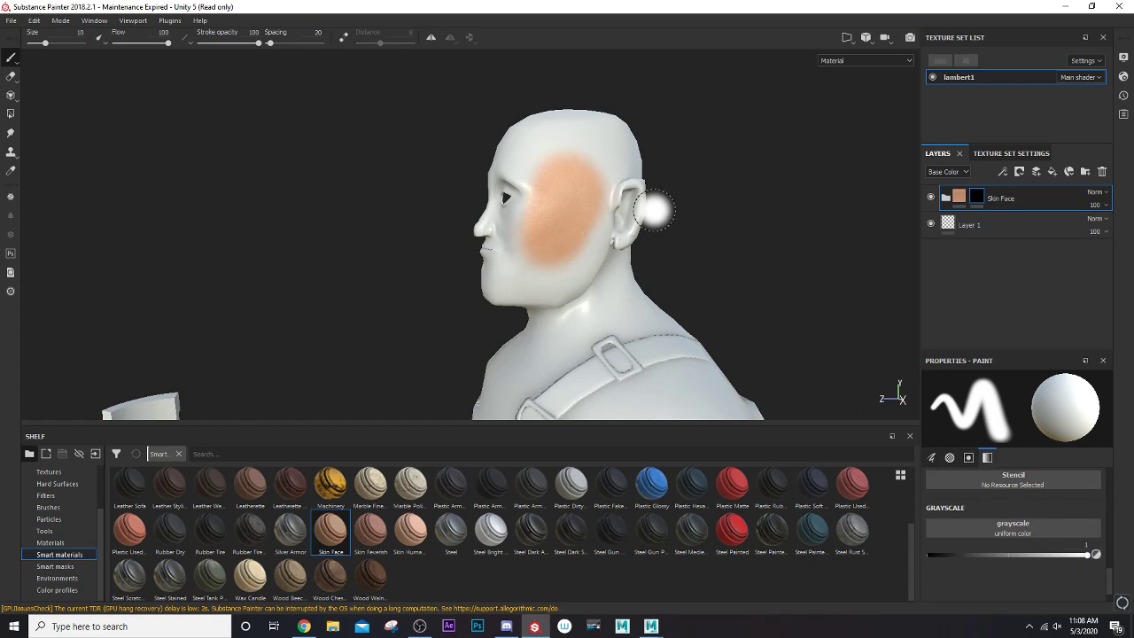
{"action": "mouse_move", "coordinate": [611, 124]}
{"action": "left_mouse_down"}
{"action": "mouse_move", "coordinate": [531, 139]}
{"action": "mouse_move", "coordinate": [525, 221]}
{"action": "mouse_move", "coordinate": [561, 248]}
{"action": "mouse_move", "coordinate": [660, 180]}
{"action": "left_mouse_up"}
{"action": "mouse_move", "coordinate": [550, 271]}
{"action": "left_mouse_down"}
{"action": "mouse_move", "coordinate": [517, 295]}
{"action": "mouse_move", "coordinate": [494, 282]}
{"action": "mouse_move", "coordinate": [475, 205]}
{"action": "mouse_move", "coordinate": [512, 173]}
{"action": "mouse_move", "coordinate": [496, 242]}
{"action": "mouse_move", "coordinate": [442, 286]}
{"action": "left_mouse_up"}
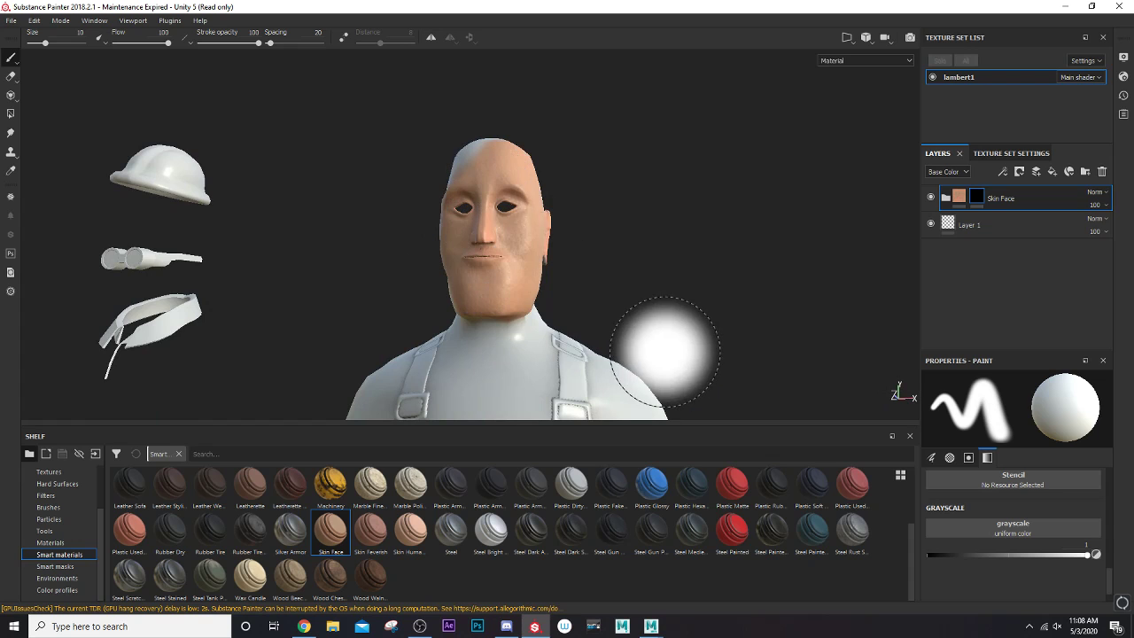
- Paint the skin mask down over the neck, one overall strap and the upper part of the bib
{"action": "middle_click_drag", "start_coordinate": [573, 314], "coordinate": [546, 200], "text": "alt"}
{"action": "mouse_move", "coordinate": [467, 190]}
{"action": "left_mouse_down"}
{"action": "mouse_move", "coordinate": [545, 310]}
{"action": "mouse_move", "coordinate": [473, 364]}
{"action": "left_mouse_up"}
{"action": "middle_click_drag", "start_coordinate": [399, 231], "coordinate": [433, 127], "text": "alt"}
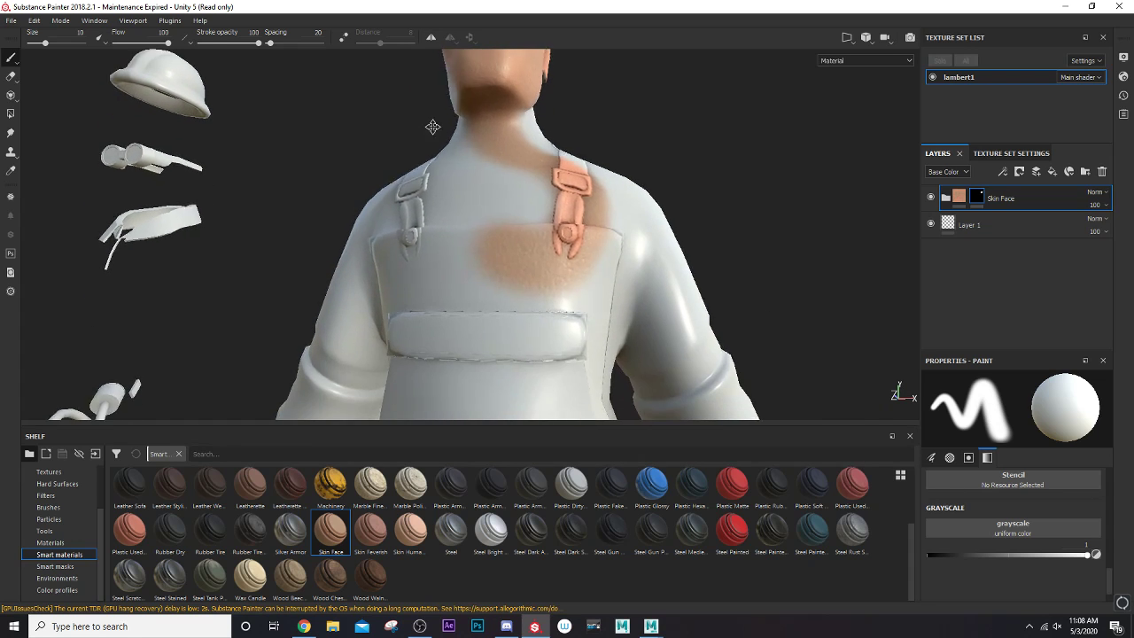
- Set the mask brush's grayscale to 0 and paint the skin off the overall strap and bib
{"action": "left_click", "coordinate": [1096, 555]}
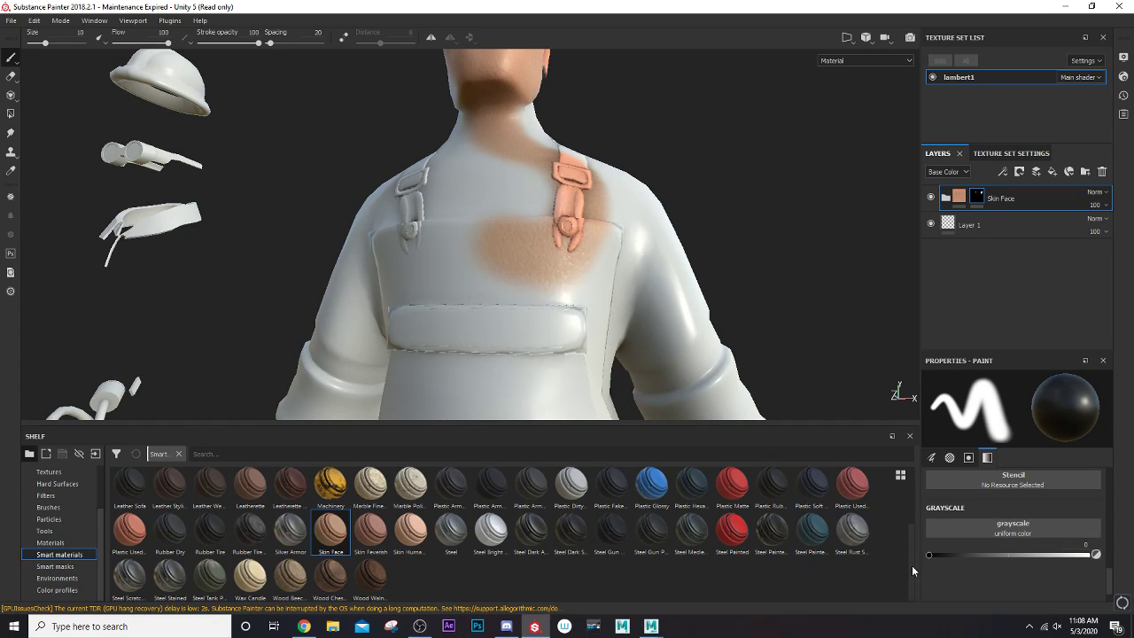
{"action": "mouse_move", "coordinate": [930, 555]}
{"action": "left_mouse_down"}
{"action": "mouse_move", "coordinate": [1030, 555]}
{"action": "mouse_move", "coordinate": [921, 559]}
{"action": "left_mouse_up"}
{"action": "mouse_move", "coordinate": [525, 278]}
{"action": "left_mouse_down"}
{"action": "mouse_move", "coordinate": [502, 278]}
{"action": "mouse_move", "coordinate": [575, 274]}
{"action": "mouse_move", "coordinate": [557, 258]}
{"action": "mouse_move", "coordinate": [512, 262]}
{"action": "mouse_move", "coordinate": [595, 260]}
{"action": "mouse_move", "coordinate": [528, 251]}
{"action": "mouse_move", "coordinate": [539, 256]}
{"action": "left_mouse_up"}
{"action": "left_click_drag", "start_coordinate": [617, 270], "coordinate": [501, 293], "text": "alt"}
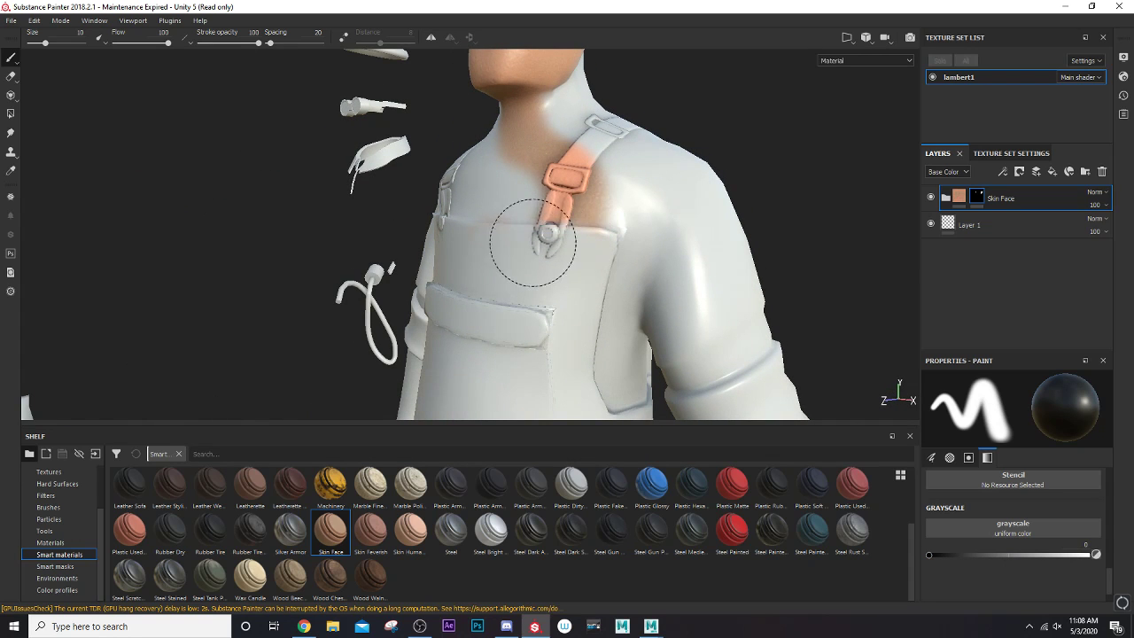
{"action": "mouse_move", "coordinate": [539, 253]}
{"action": "left_mouse_down"}
{"action": "mouse_move", "coordinate": [582, 165]}
{"action": "mouse_move", "coordinate": [546, 261]}
{"action": "mouse_move", "coordinate": [577, 266]}
{"action": "mouse_move", "coordinate": [552, 207]}
{"action": "mouse_move", "coordinate": [620, 314]}
{"action": "left_mouse_up"}
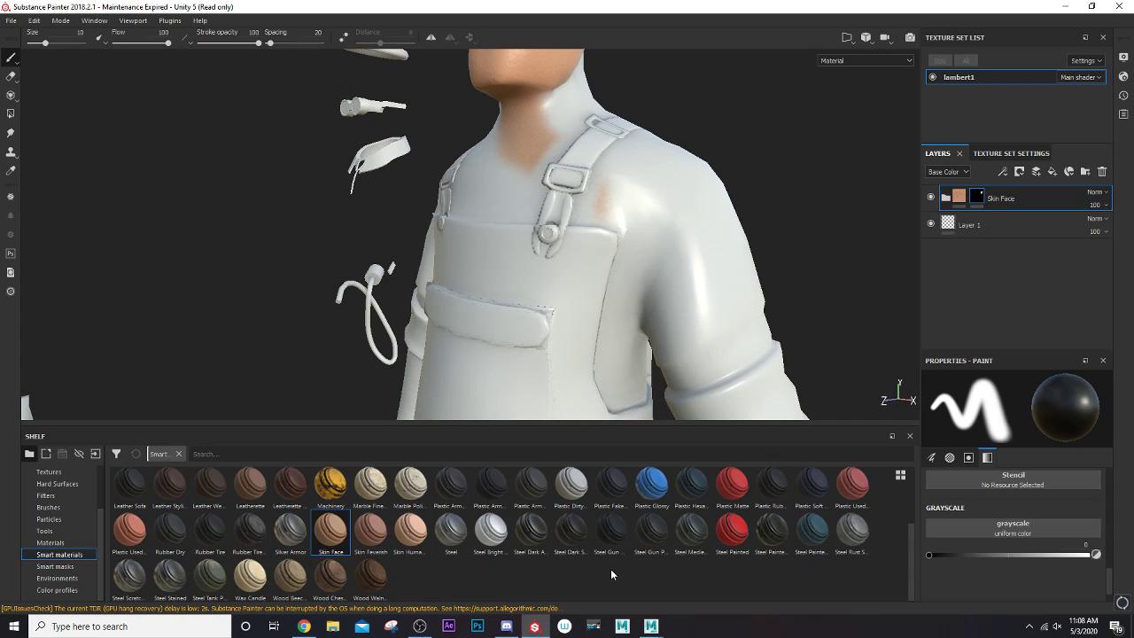
- Preview the fabric and leather smart materials and apply Fabric Burlap to the character above the Skin Face layer
{"action": "scroll", "coordinate": [611, 568], "scroll_direction": "up", "scroll_amount": 2}
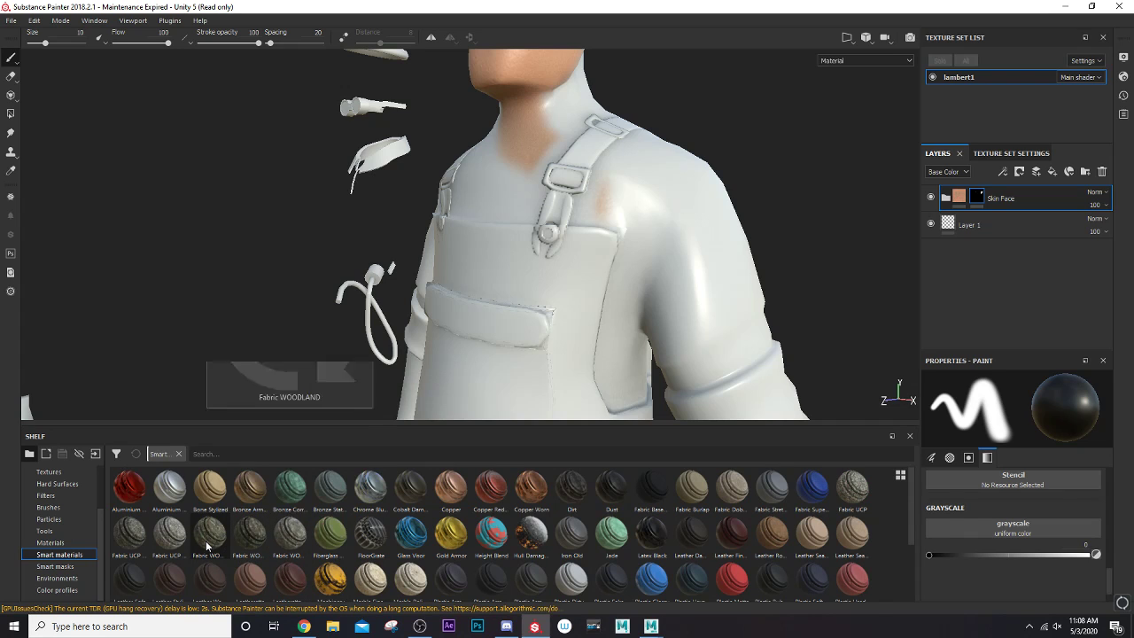
{"action": "mouse_move", "coordinate": [247, 550]}
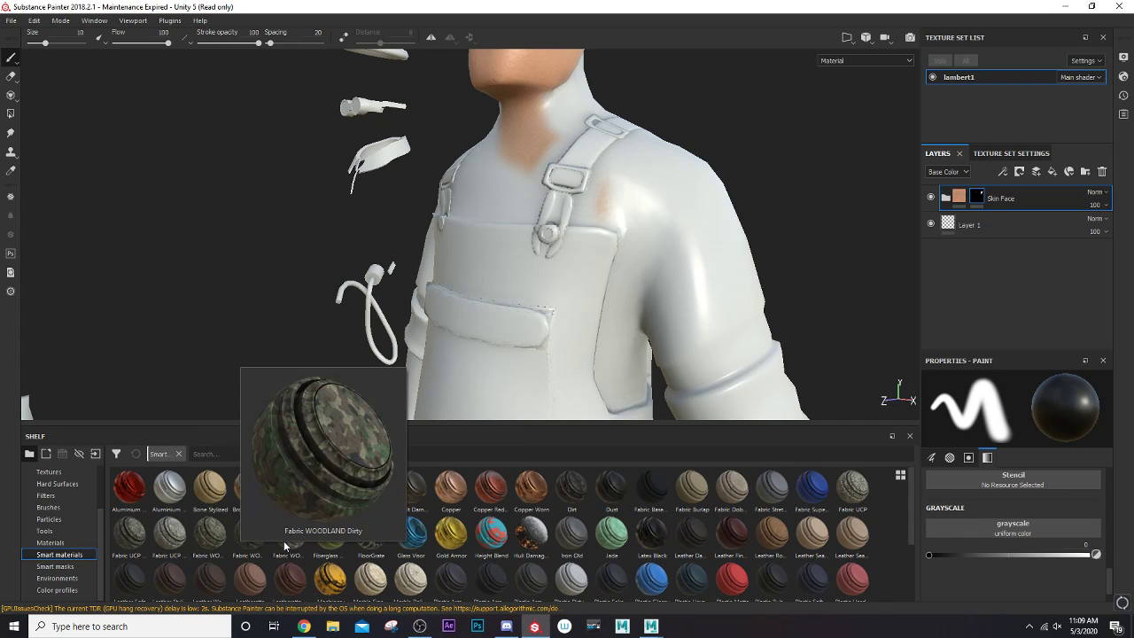
{"action": "mouse_move", "coordinate": [293, 547]}
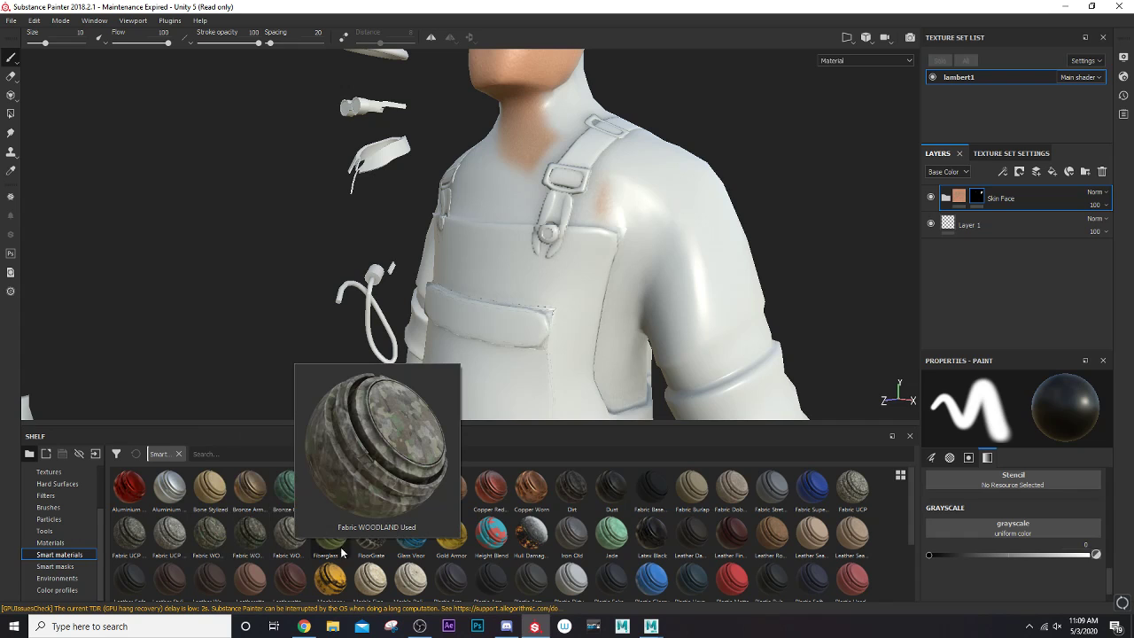
{"action": "mouse_move", "coordinate": [695, 501]}
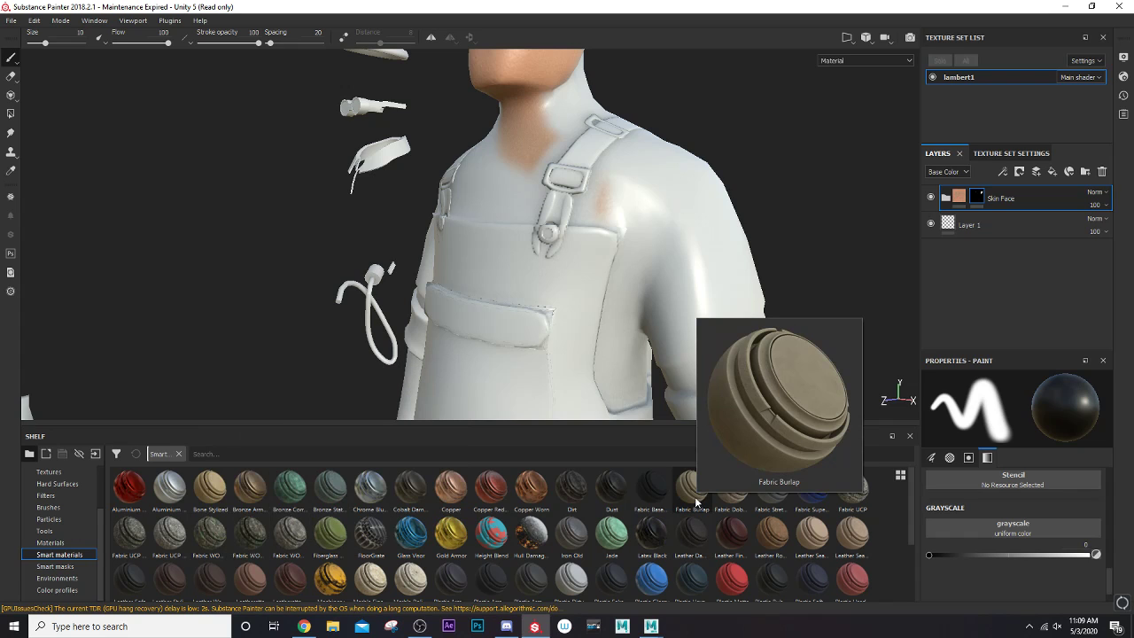
{"action": "mouse_move", "coordinate": [759, 535]}
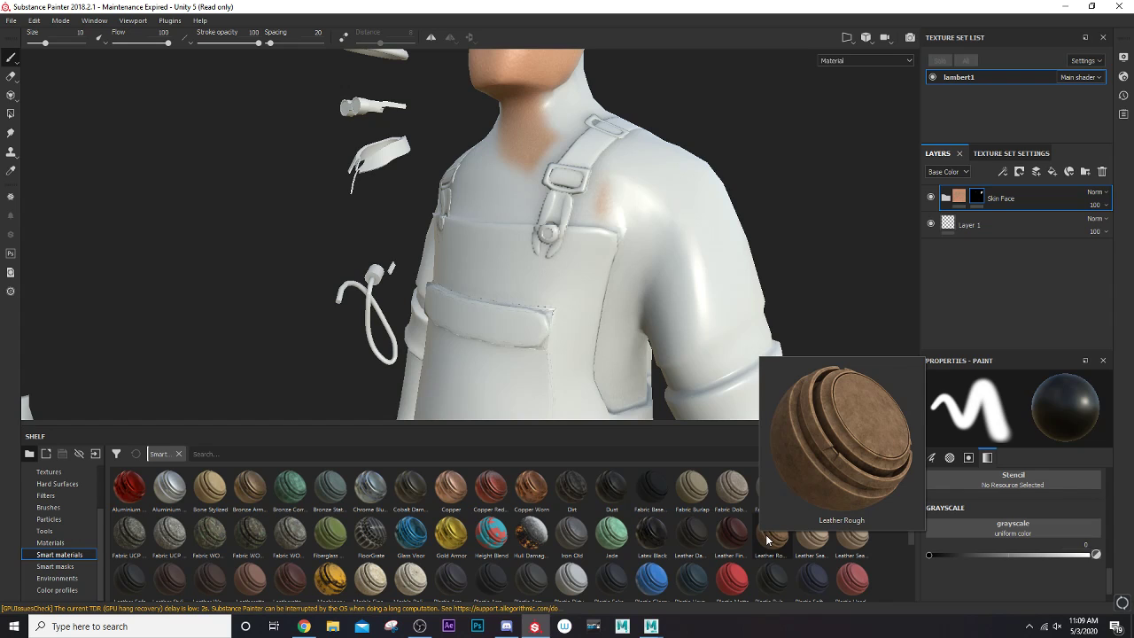
{"action": "mouse_move", "coordinate": [818, 540]}
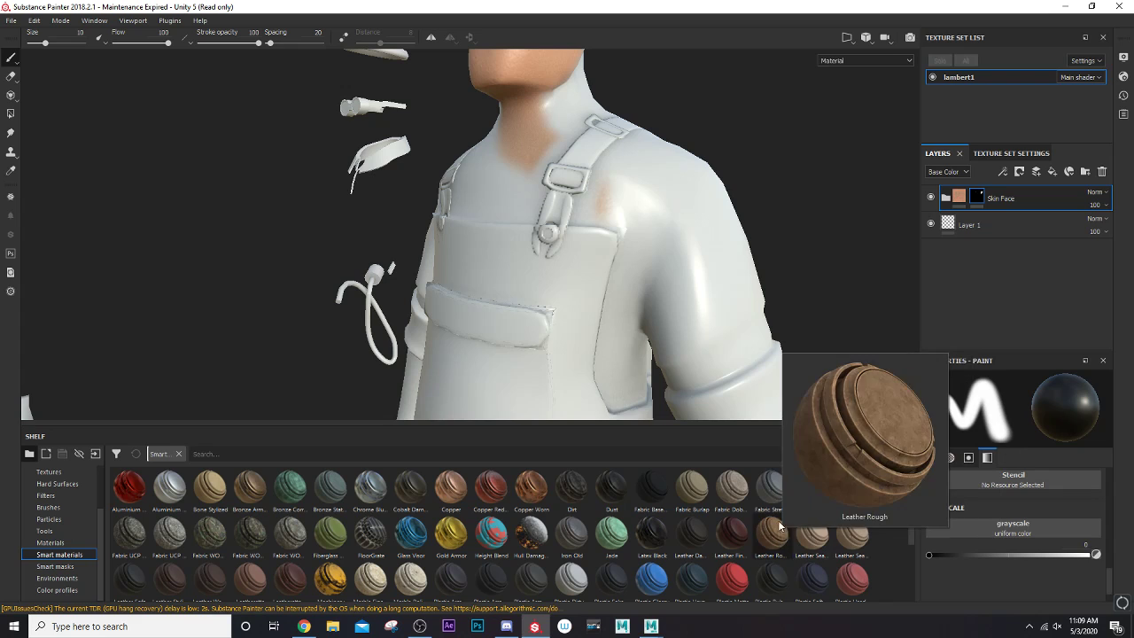
{"action": "mouse_move", "coordinate": [771, 506]}
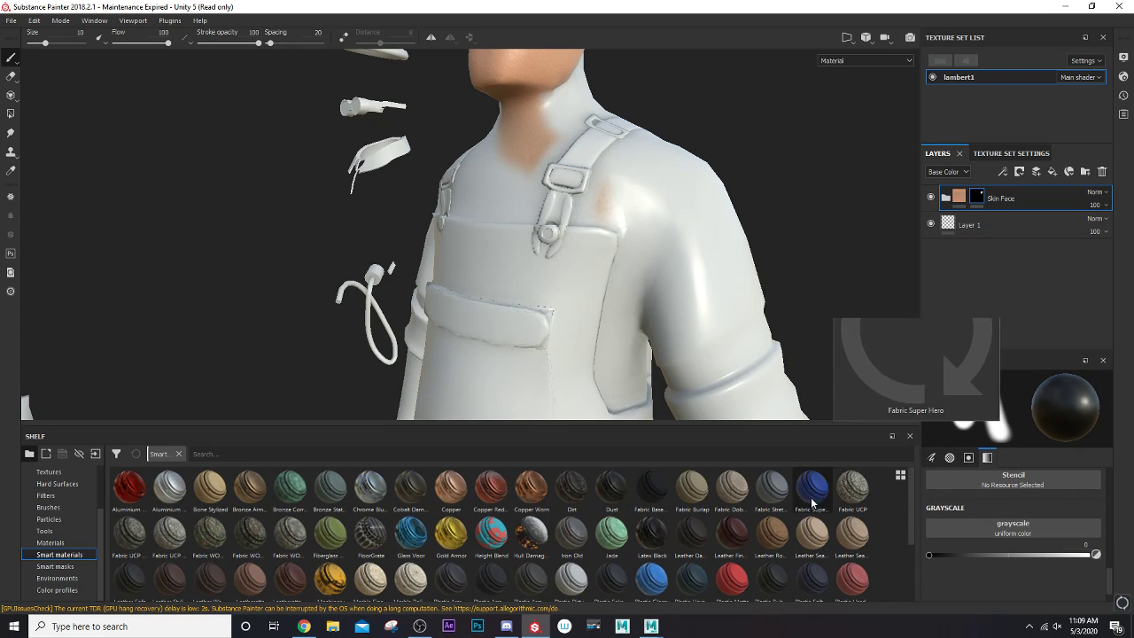
{"action": "mouse_move", "coordinate": [655, 502]}
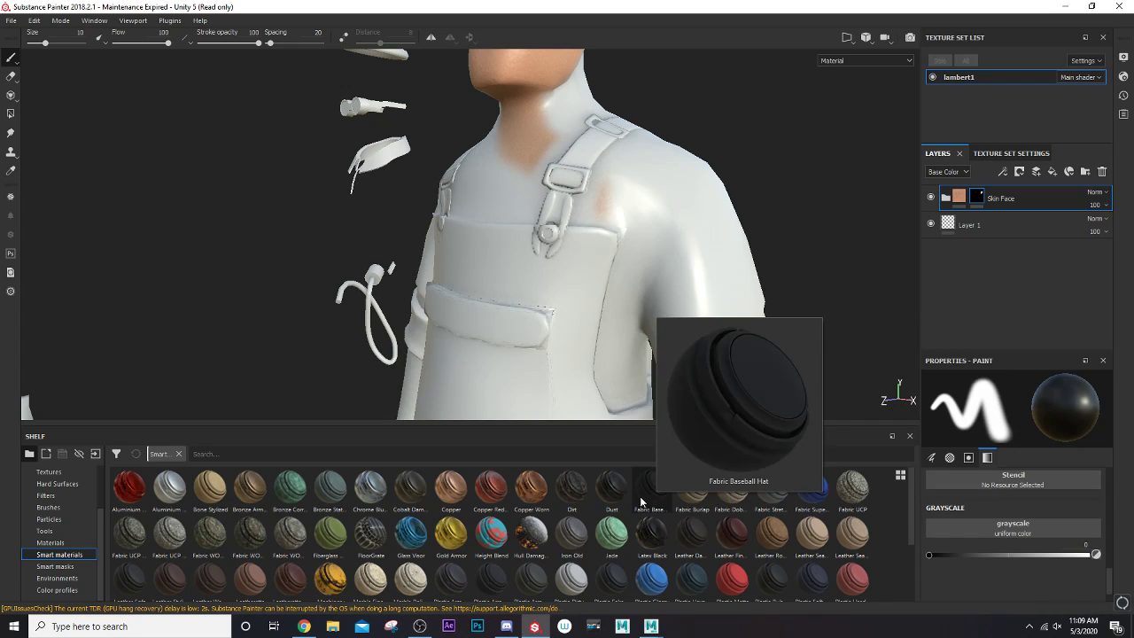
{"action": "mouse_move", "coordinate": [609, 503]}
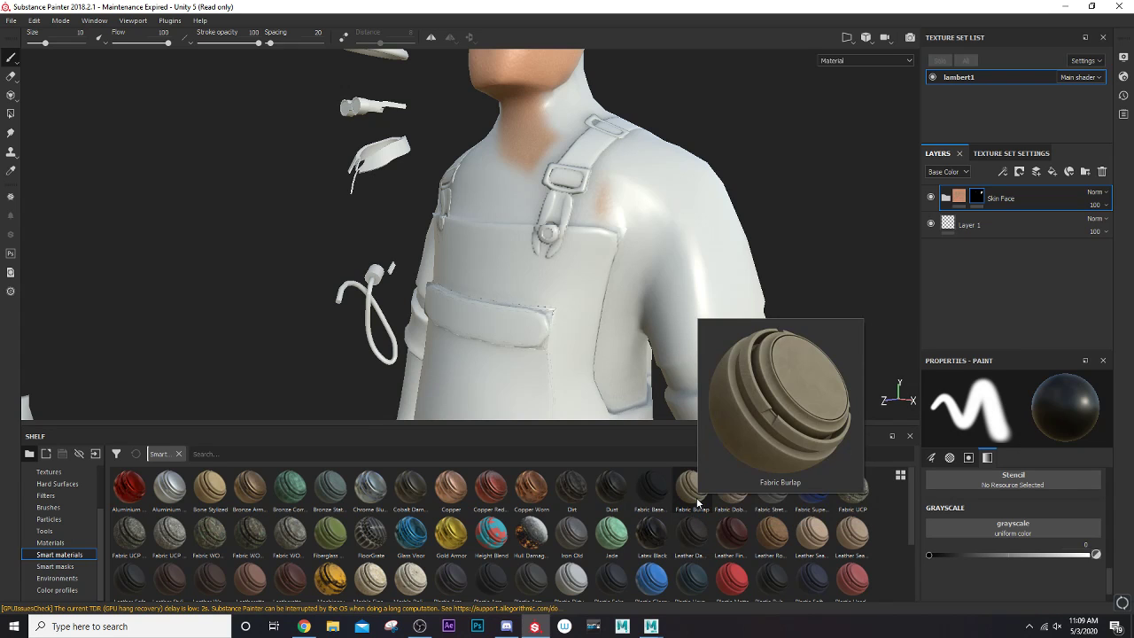
{"action": "left_click_drag", "start_coordinate": [697, 503], "coordinate": [549, 305]}
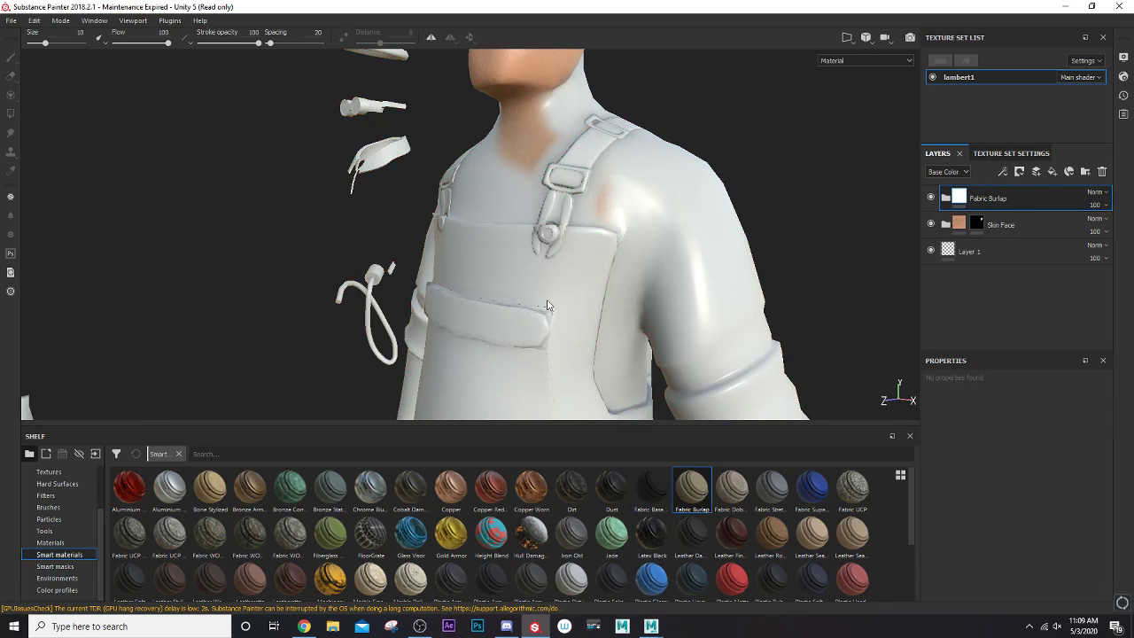
- Inspect the burlap texture on the torso and arms, and expand the Fabric Burlap folder to review its sublayers
{"action": "scroll", "coordinate": [577, 368], "scroll_direction": "up", "scroll_amount": 2}
{"action": "scroll", "coordinate": [578, 361], "scroll_direction": "down", "scroll_amount": 4}
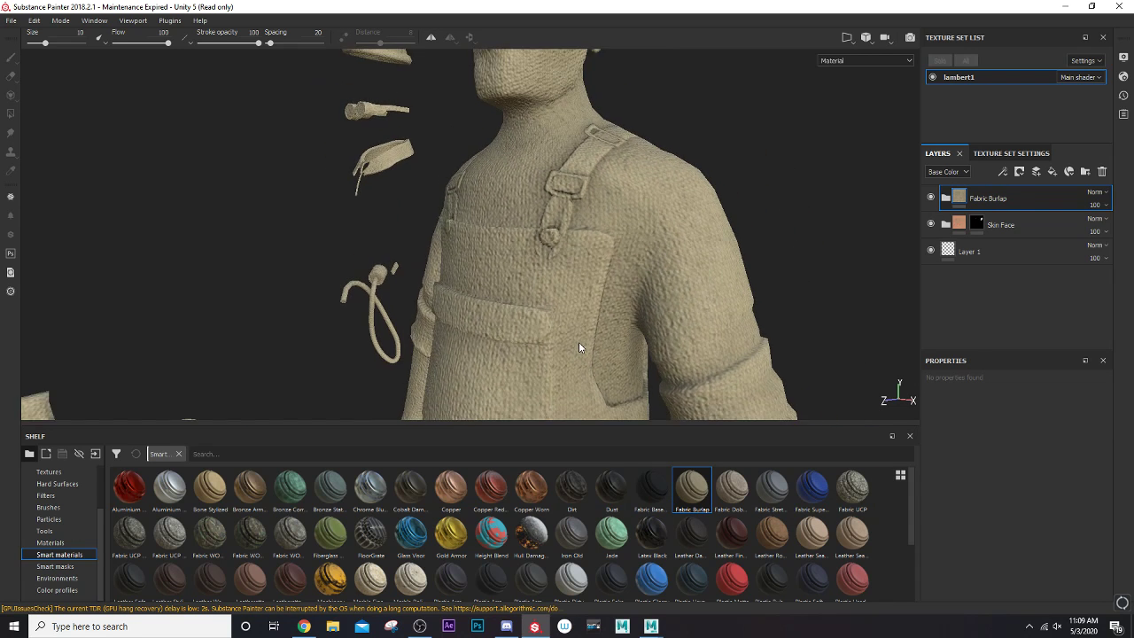
{"action": "middle_click_drag", "start_coordinate": [553, 318], "coordinate": [523, 211], "text": "alt"}
{"action": "left_click_drag", "start_coordinate": [523, 209], "coordinate": [843, 187], "text": "alt"}
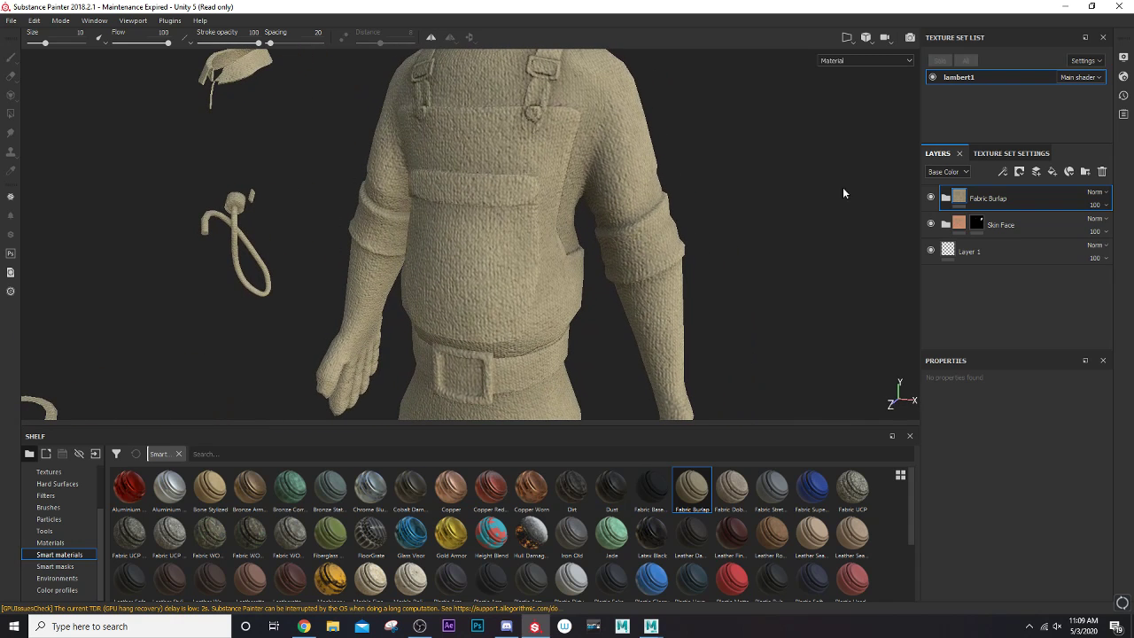
{"action": "left_click", "coordinate": [946, 197]}
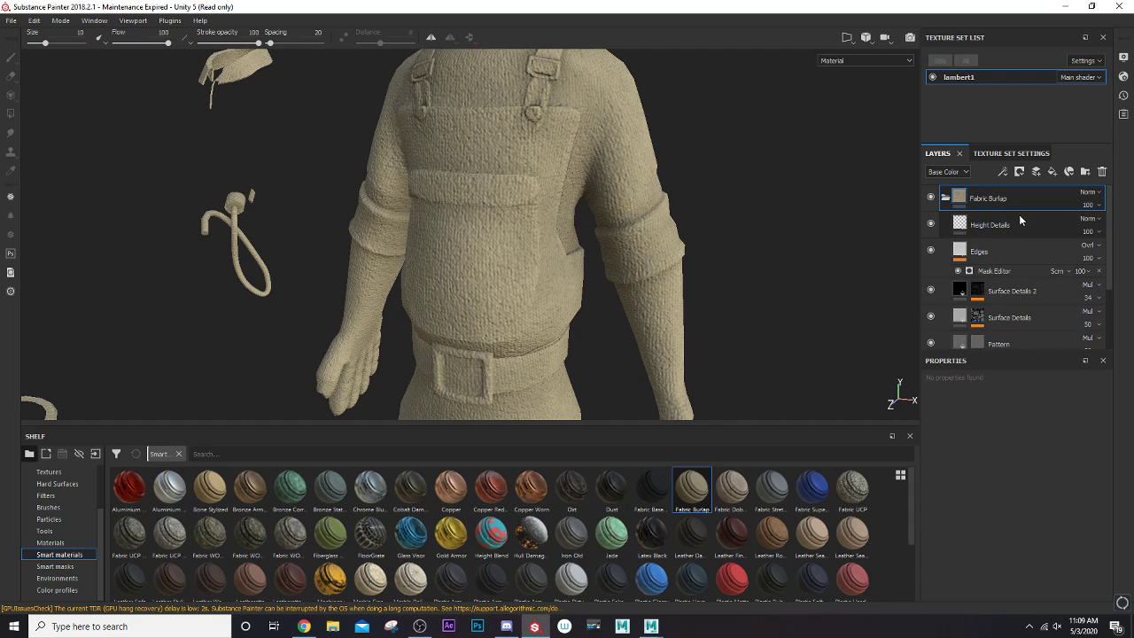
{"action": "scroll", "coordinate": [1006, 314], "scroll_direction": "down", "scroll_amount": 2}
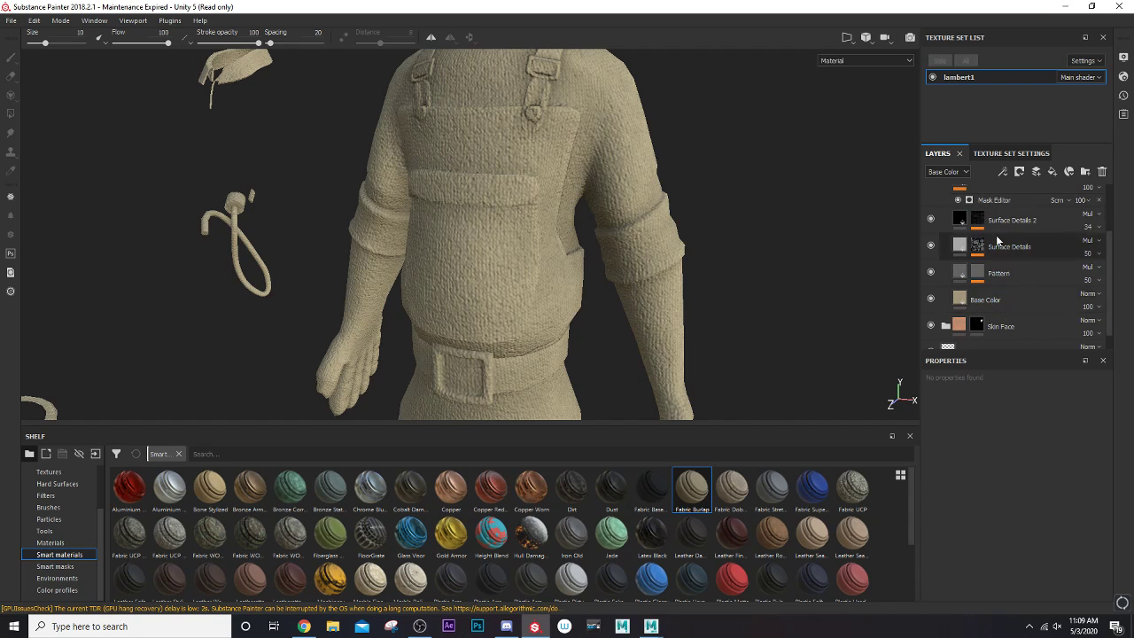
{"action": "scroll", "coordinate": [989, 239], "scroll_direction": "up", "scroll_amount": 1}
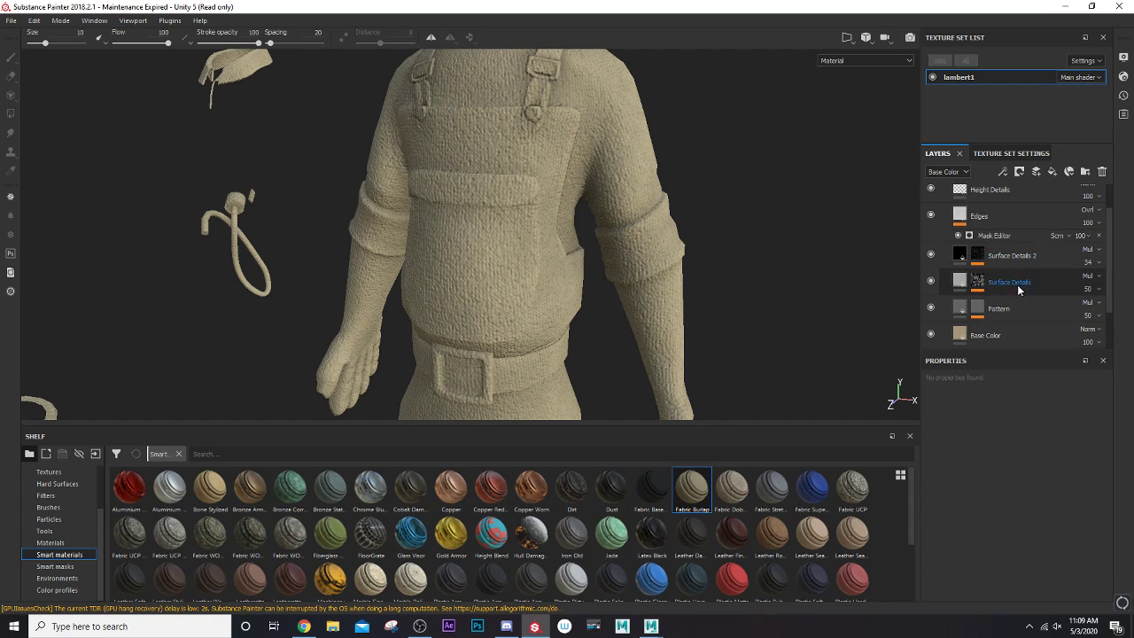
{"action": "scroll", "coordinate": [1011, 226], "scroll_direction": "up", "scroll_amount": 1}
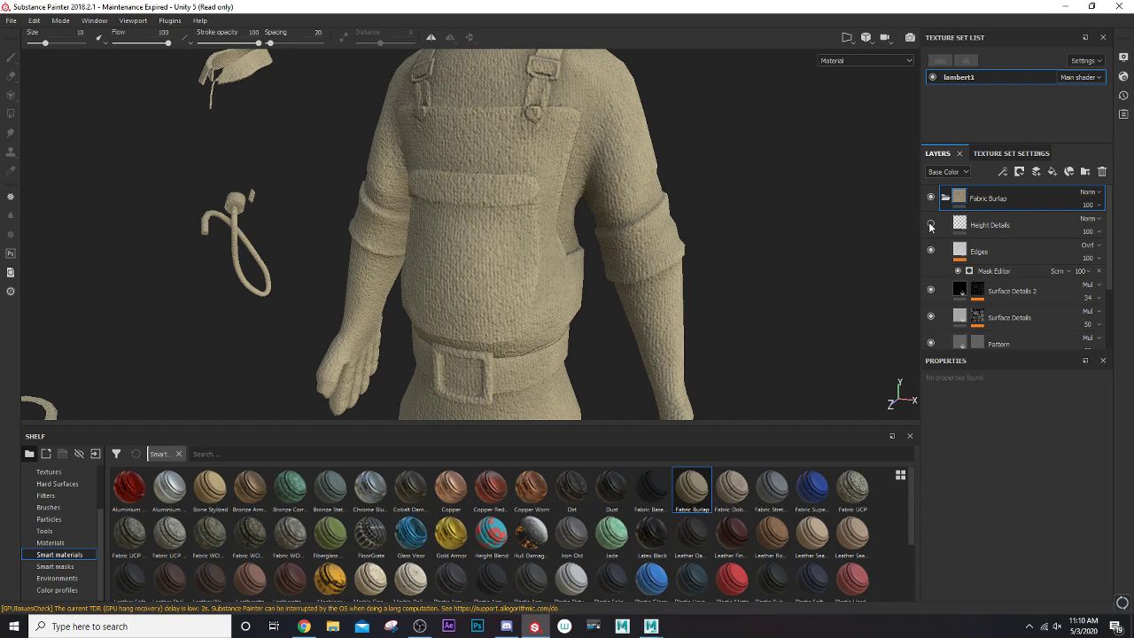
- Compare the burlap with and without its Edges and Surface Details 2 sublayers by toggling the visibility of each
{"action": "left_click", "coordinate": [931, 251]}
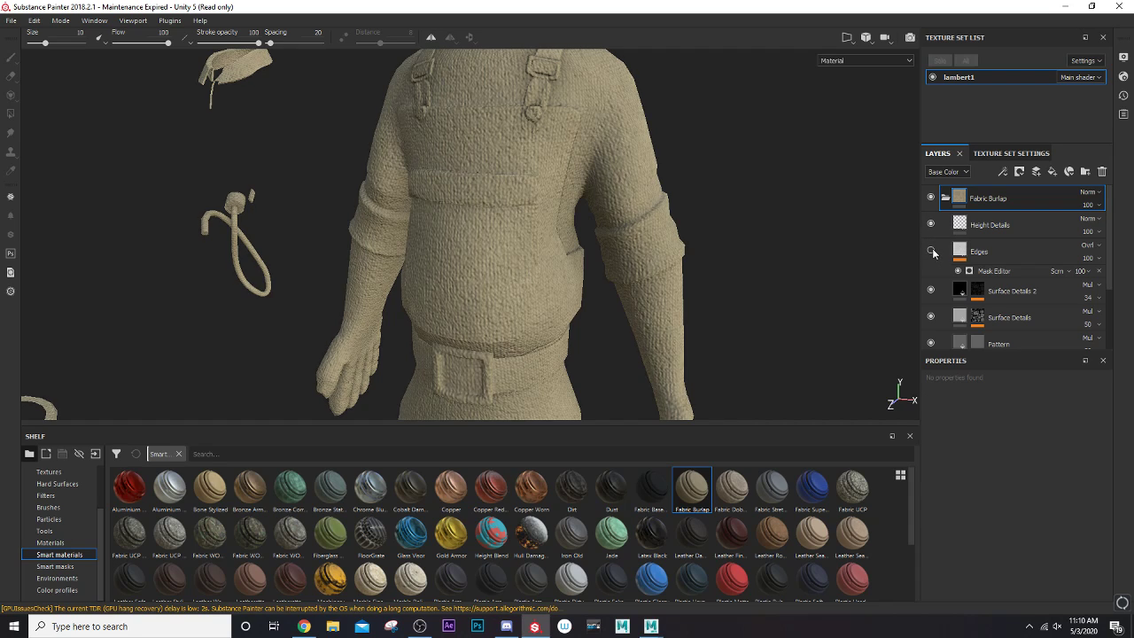
{"action": "left_click", "coordinate": [931, 251]}
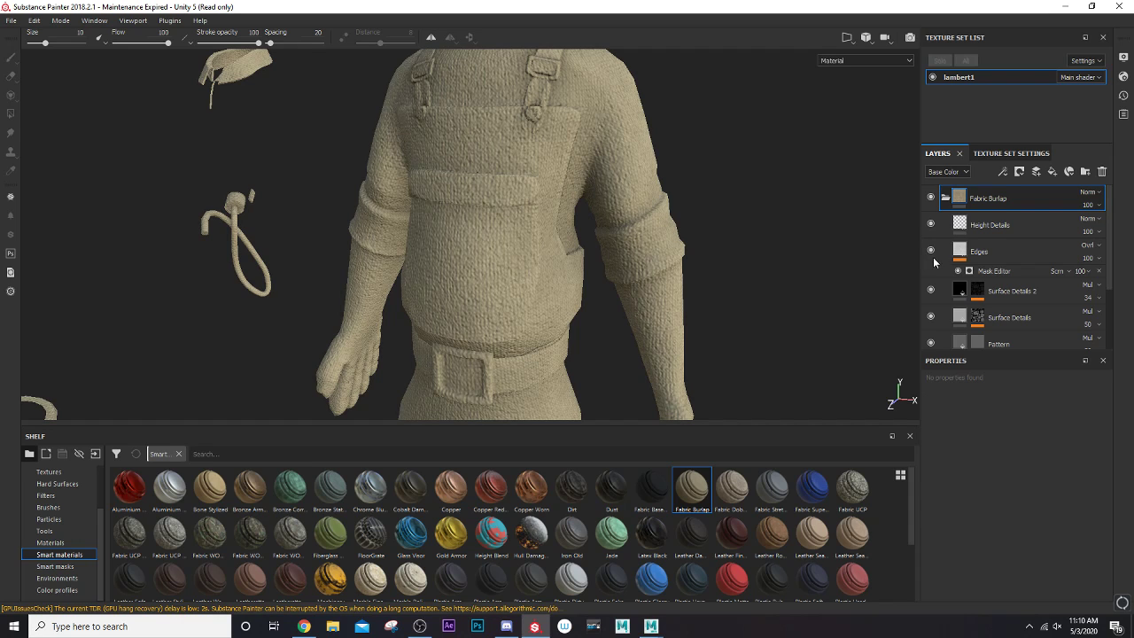
{"action": "left_click", "coordinate": [930, 291]}
{"action": "left_click", "coordinate": [930, 291]}
{"action": "left_click", "coordinate": [1098, 285]}
{"action": "left_click", "coordinate": [1025, 294]}
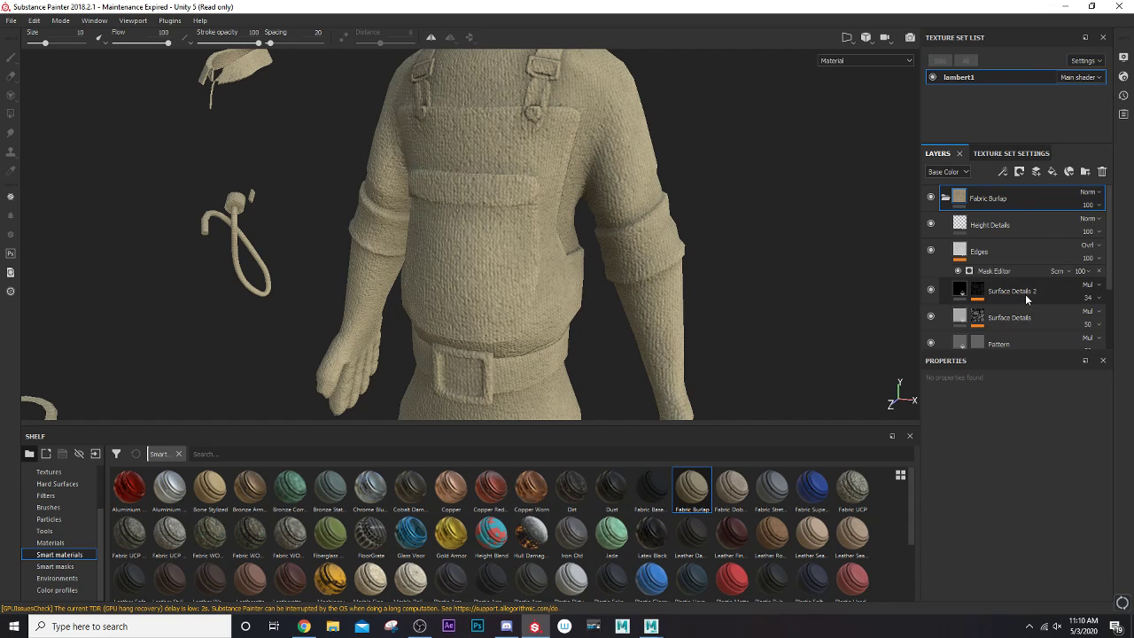
- Set the opacity of the Surface Details 2 sublayer to 36
{"action": "left_click", "coordinate": [1094, 298]}
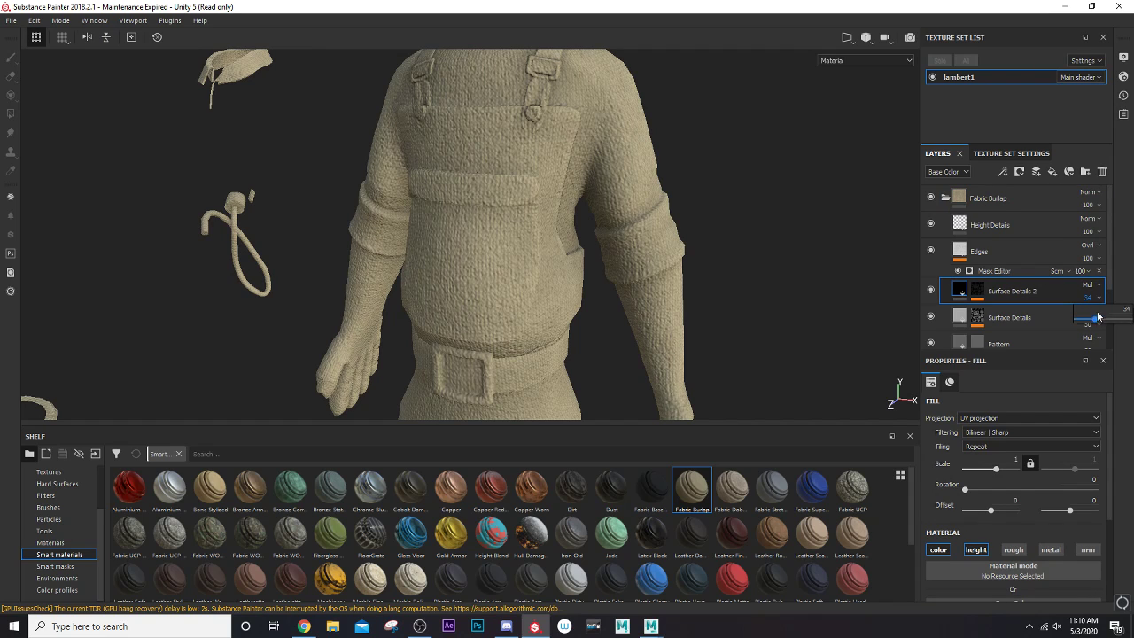
{"action": "left_click_drag", "start_coordinate": [1094, 323], "coordinate": [1091, 321]}
{"action": "left_click_drag", "start_coordinate": [1053, 320], "coordinate": [1096, 326]}
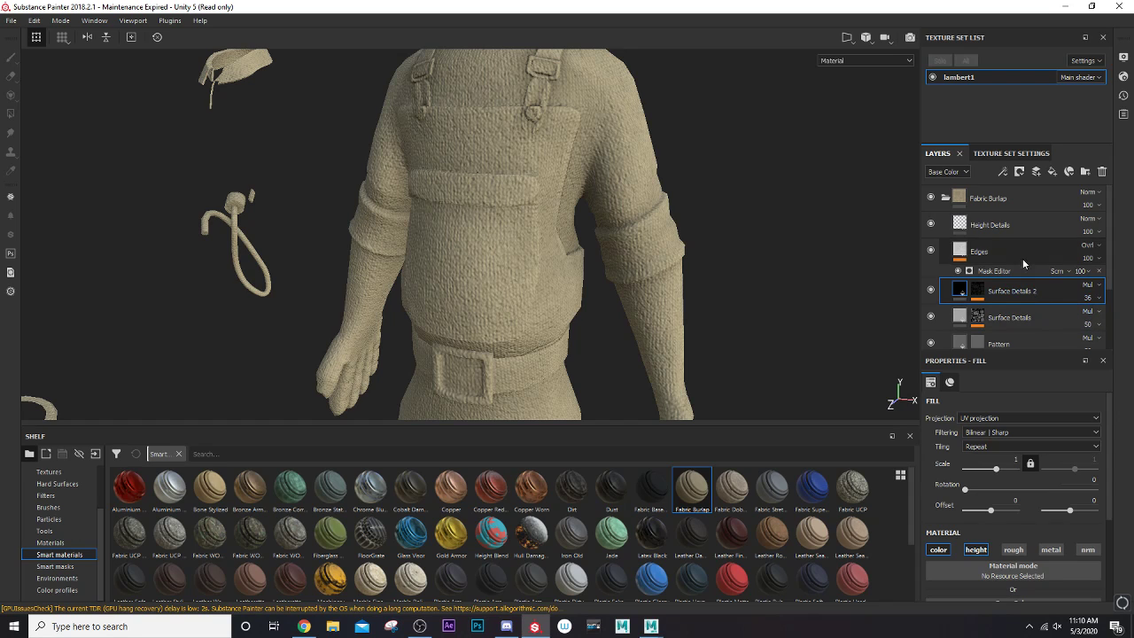
- Recolor the burlap's Base Color sublayer to a very dark blue, with RGB 0.025, 0.025, 0.038
{"action": "left_click", "coordinate": [974, 294]}
{"action": "scroll", "coordinate": [974, 297], "scroll_direction": "down", "scroll_amount": 2}
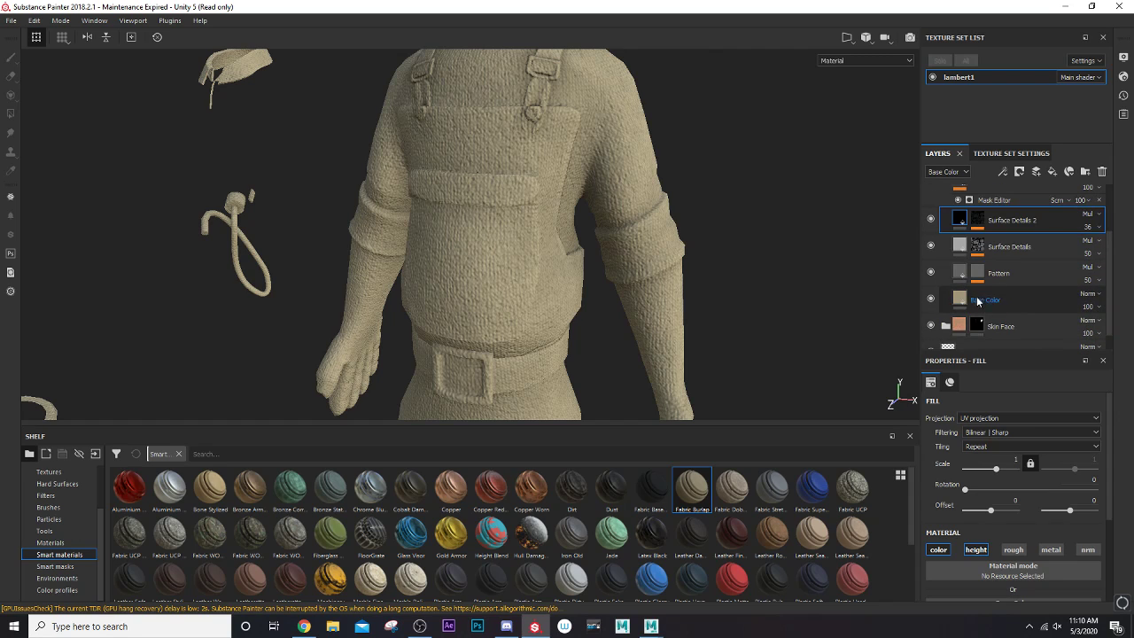
{"action": "left_click", "coordinate": [962, 298]}
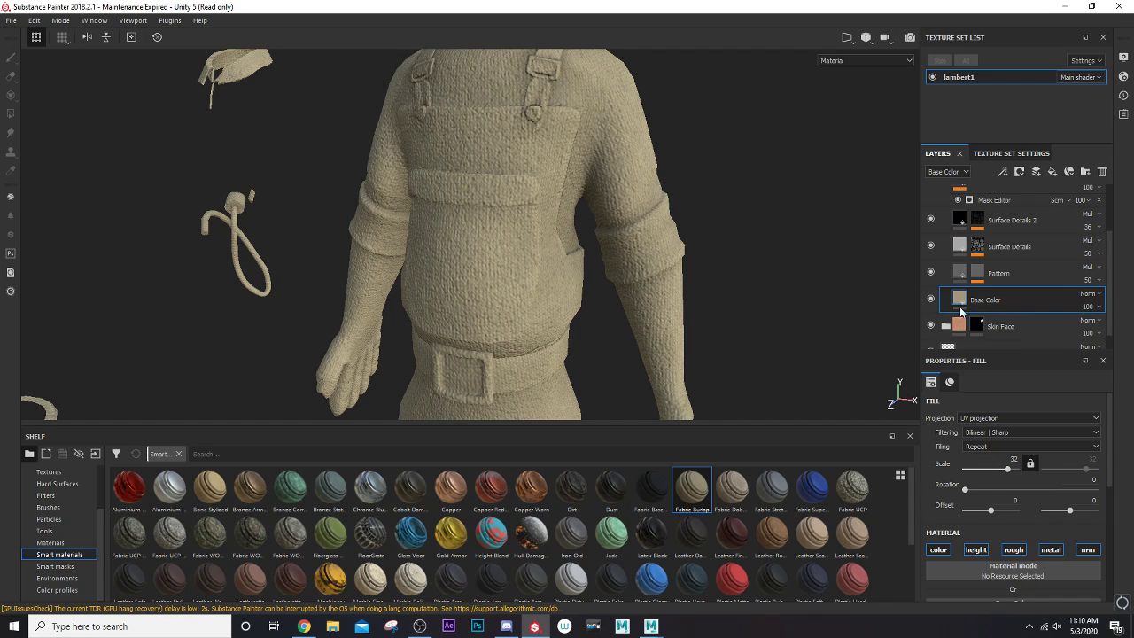
{"action": "scroll", "coordinate": [961, 522], "scroll_direction": "down", "scroll_amount": 3}
{"action": "left_click", "coordinate": [996, 481]}
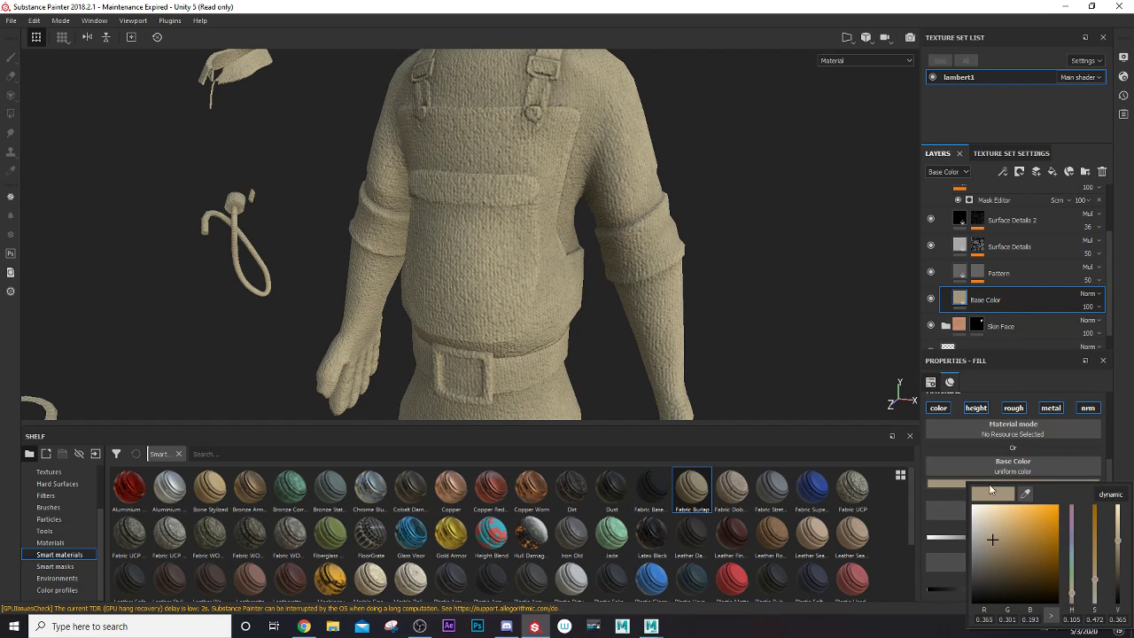
{"action": "left_click_drag", "start_coordinate": [1007, 561], "coordinate": [986, 582]}
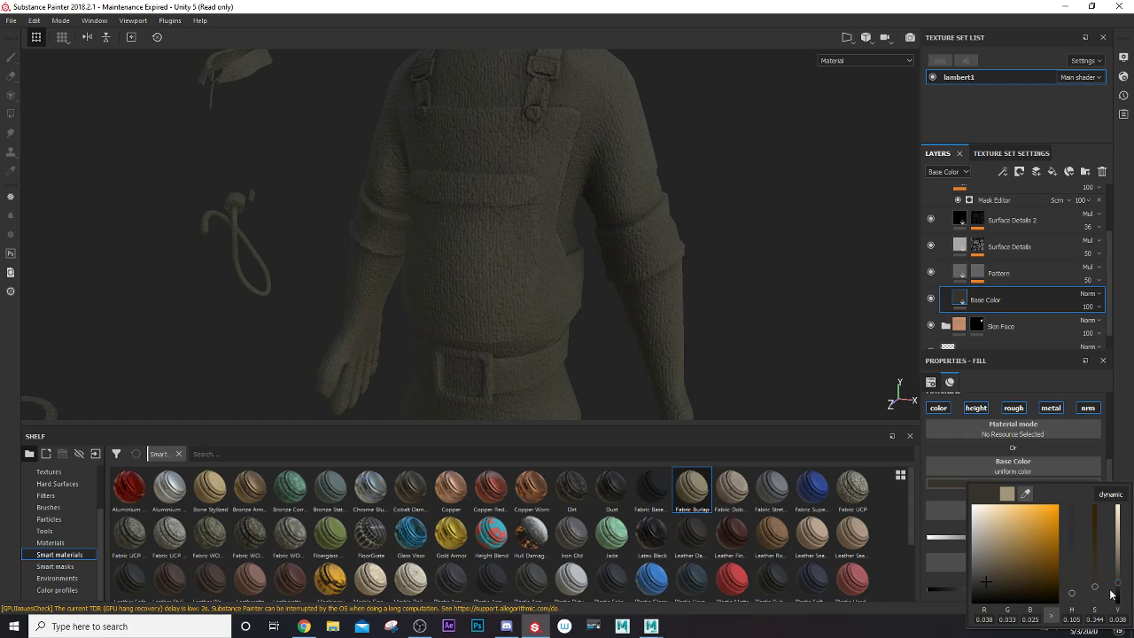
{"action": "left_click_drag", "start_coordinate": [1073, 592], "coordinate": [1079, 536]}
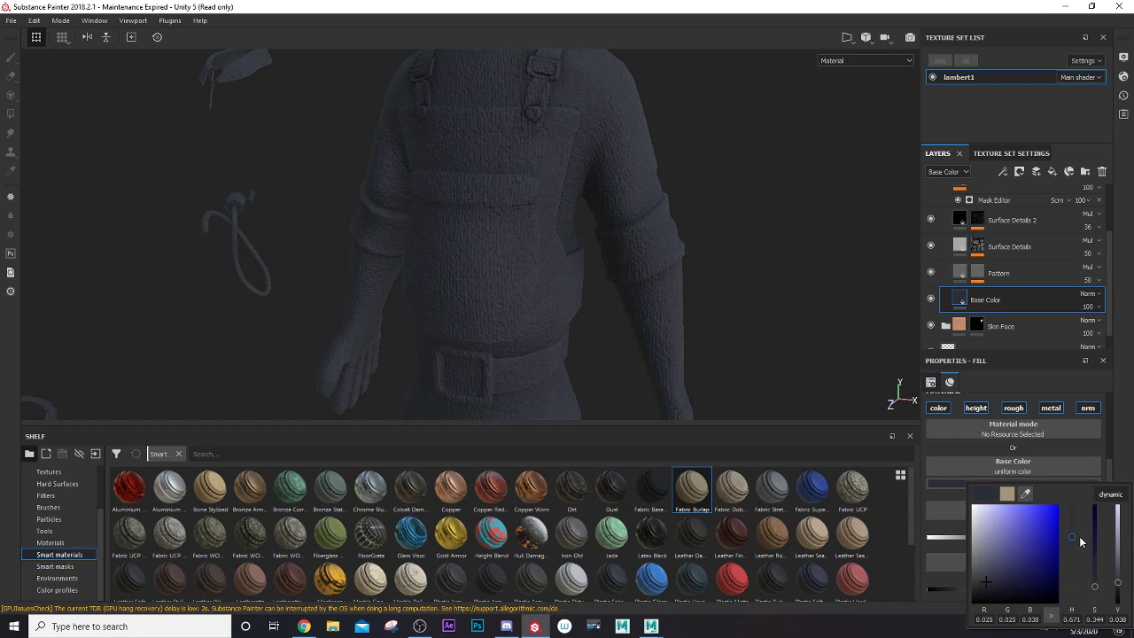
{"action": "left_click_drag", "start_coordinate": [517, 233], "coordinate": [561, 253], "text": "alt"}
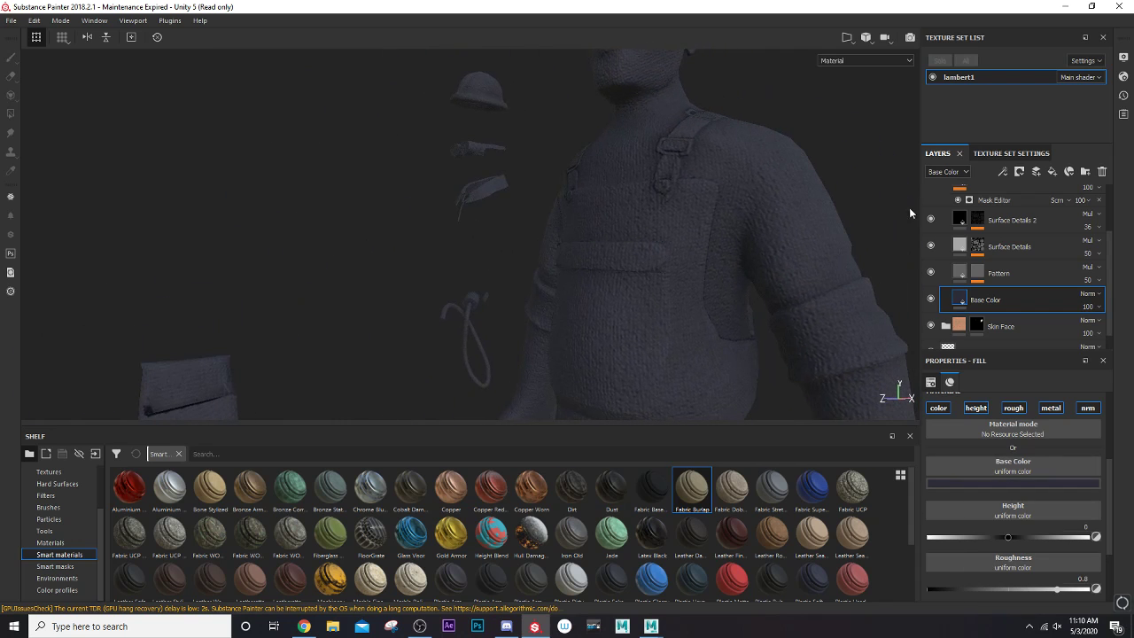
- Collapse the Fabric Burlap folder and add a black mask to it
{"action": "scroll", "coordinate": [963, 246], "scroll_direction": "up", "scroll_amount": 3}
{"action": "left_click", "coordinate": [945, 199]}
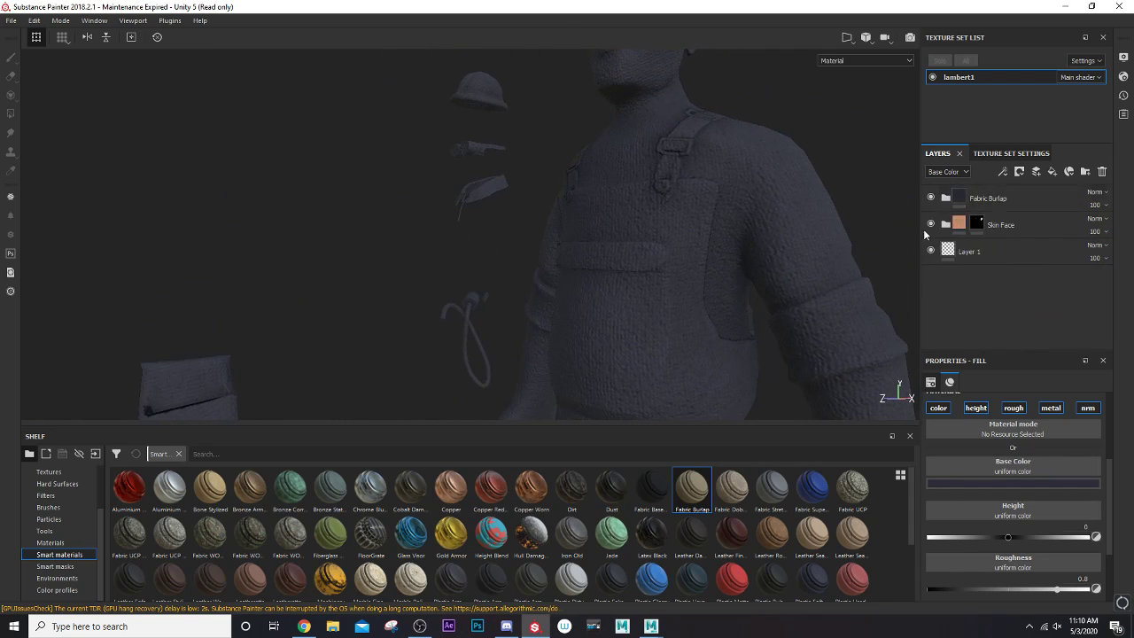
{"action": "left_click", "coordinate": [960, 198]}
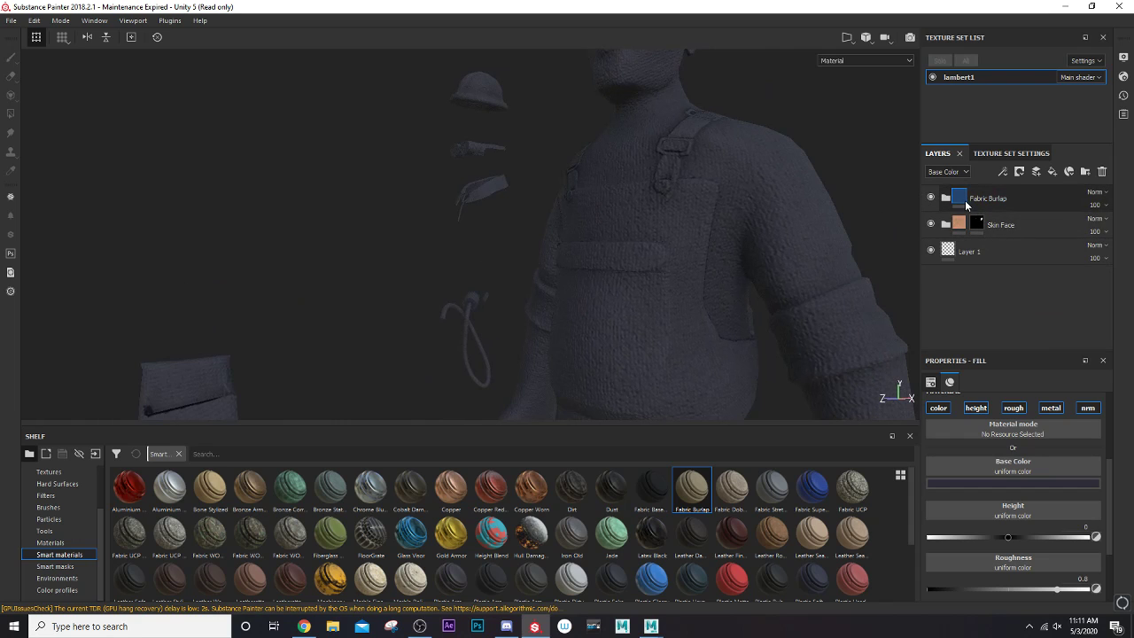
{"action": "right_click", "coordinate": [966, 198]}
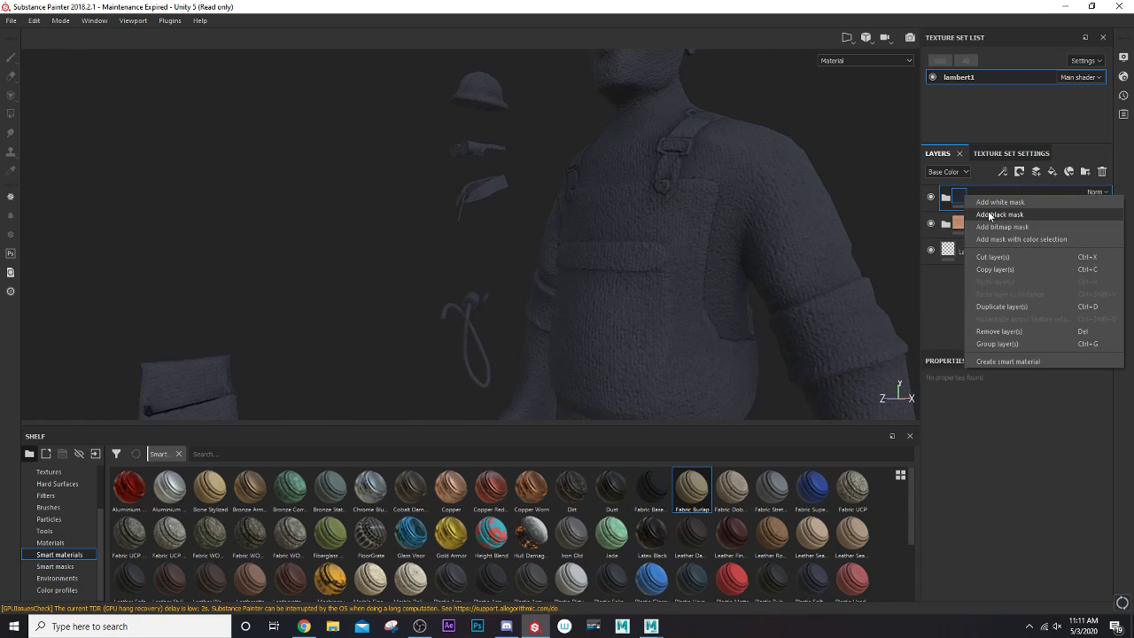
{"action": "left_click", "coordinate": [987, 211]}
- Paint the Fabric Burlap mask white over the overalls' bib, the chest beside it and one strap up to the shoulder
{"action": "mouse_move", "coordinate": [666, 213]}
{"action": "left_mouse_down", "text": "alt"}
{"action": "mouse_move", "coordinate": [667, 237]}
{"action": "mouse_move", "coordinate": [620, 237]}
{"action": "mouse_move", "coordinate": [708, 212]}
{"action": "mouse_move", "coordinate": [686, 319]}
{"action": "mouse_move", "coordinate": [689, 253]}
{"action": "mouse_move", "coordinate": [651, 296]}
{"action": "mouse_move", "coordinate": [602, 265]}
{"action": "mouse_move", "coordinate": [692, 278]}
{"action": "mouse_move", "coordinate": [627, 353]}
{"action": "mouse_move", "coordinate": [586, 319]}
{"action": "mouse_move", "coordinate": [572, 283]}
{"action": "mouse_move", "coordinate": [580, 217]}
{"action": "mouse_move", "coordinate": [690, 247]}
{"action": "left_mouse_up", "text": "alt"}
{"action": "left_click", "coordinate": [693, 242]}
{"action": "mouse_move", "coordinate": [620, 238]}
{"action": "left_mouse_down"}
{"action": "mouse_move", "coordinate": [577, 240]}
{"action": "mouse_move", "coordinate": [655, 230]}
{"action": "mouse_move", "coordinate": [556, 232]}
{"action": "mouse_move", "coordinate": [700, 234]}
{"action": "mouse_move", "coordinate": [560, 207]}
{"action": "mouse_move", "coordinate": [624, 219]}
{"action": "left_mouse_up"}
{"action": "scroll", "coordinate": [767, 207], "scroll_direction": "up", "scroll_amount": 5}
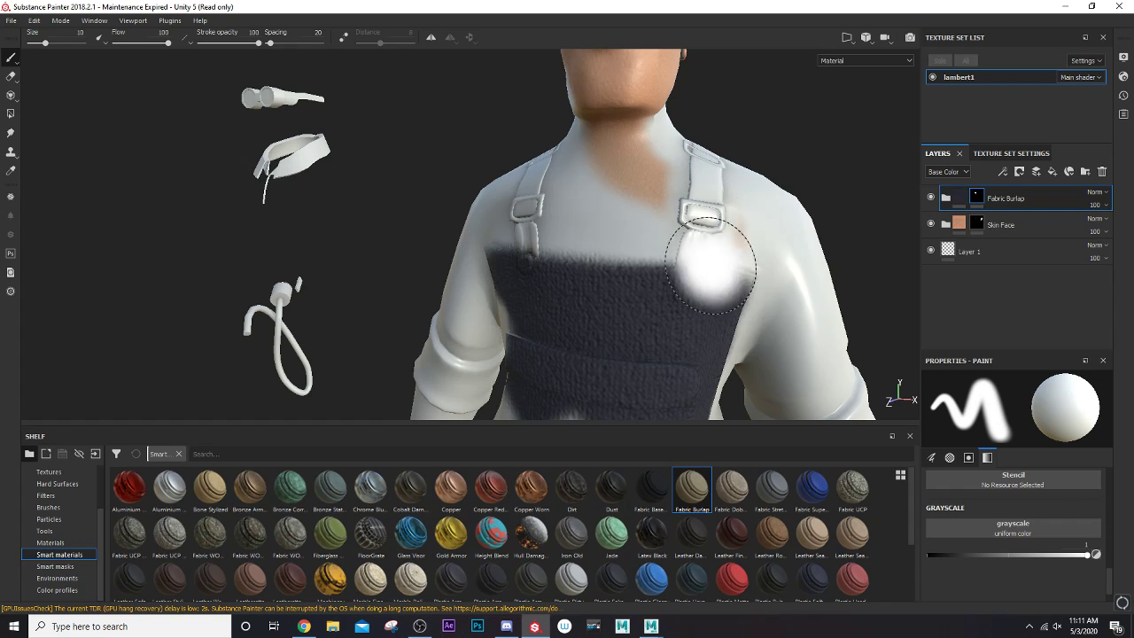
{"action": "left_click", "coordinate": [629, 240]}
{"action": "left_click_drag", "start_coordinate": [629, 239], "coordinate": [695, 170]}
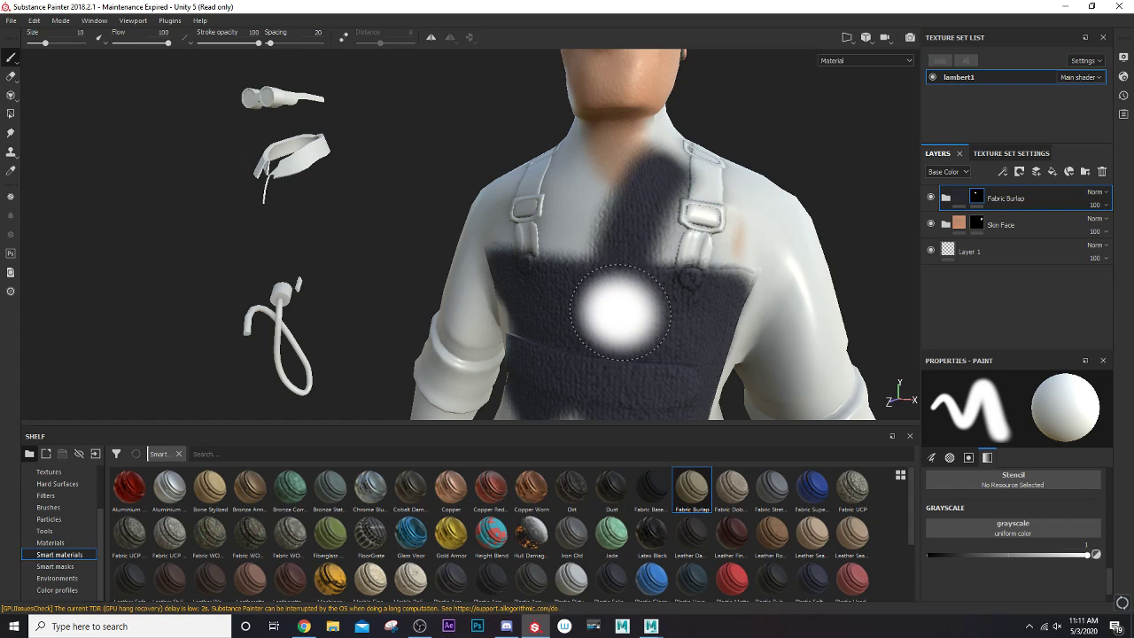
{"action": "mouse_move", "coordinate": [659, 269]}
{"action": "left_mouse_down"}
{"action": "mouse_move", "coordinate": [697, 177]}
{"action": "mouse_move", "coordinate": [713, 172]}
{"action": "left_mouse_up"}
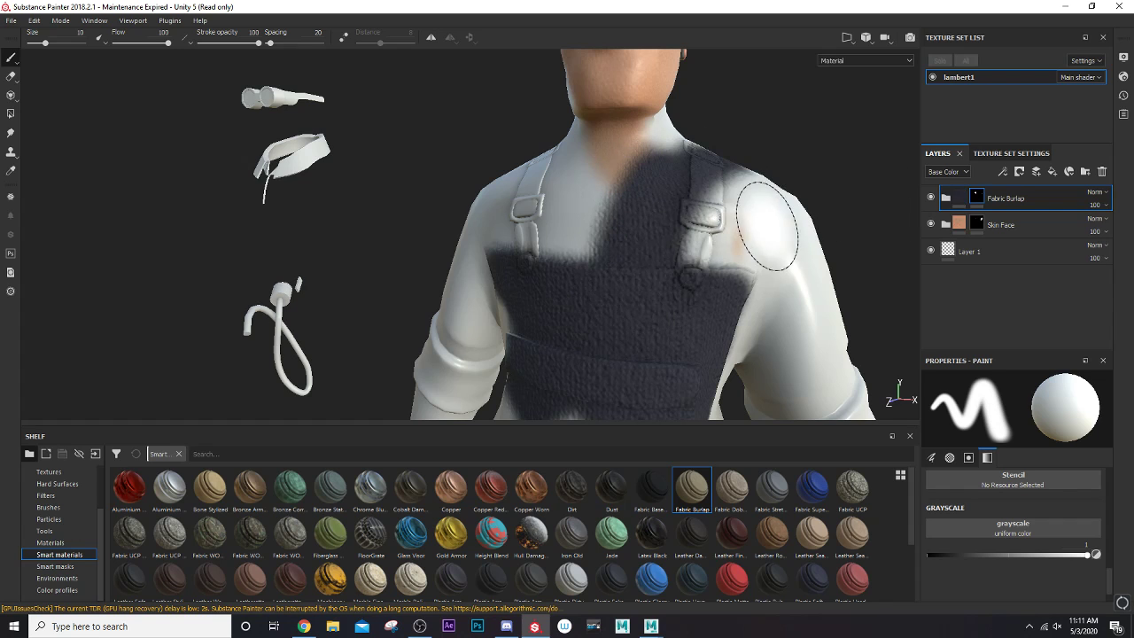
{"action": "left_click_drag", "start_coordinate": [731, 246], "coordinate": [577, 260], "text": "alt"}
{"action": "scroll", "coordinate": [738, 233], "scroll_direction": "up", "scroll_amount": 2}
{"action": "scroll", "coordinate": [737, 230], "scroll_direction": "down", "scroll_amount": 5}
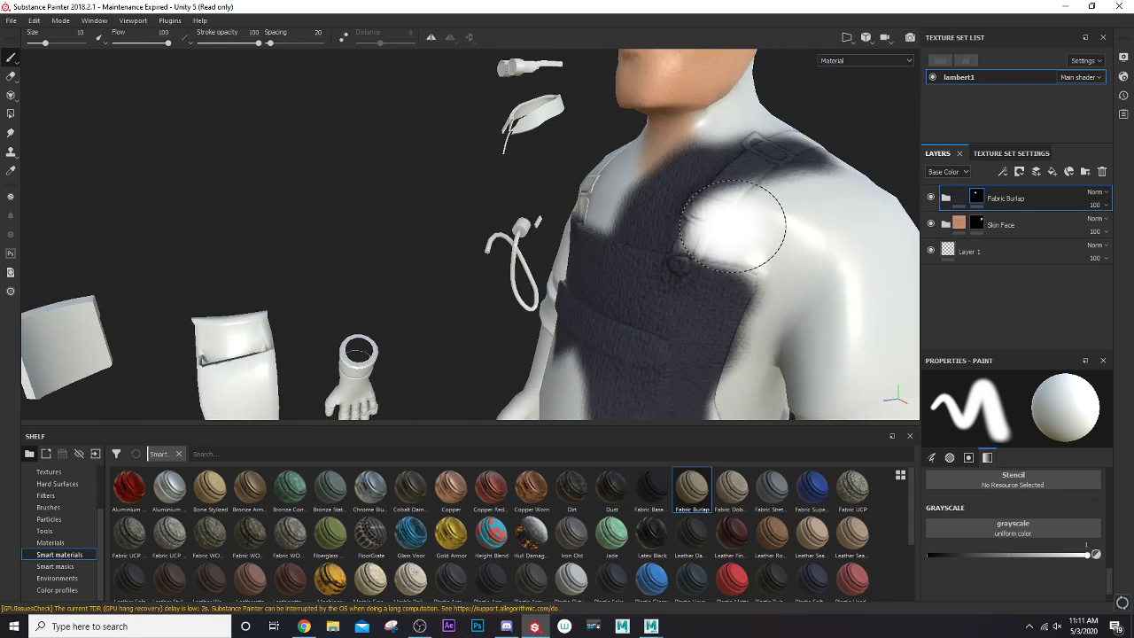
{"action": "middle_click_drag", "start_coordinate": [707, 273], "coordinate": [652, 248], "text": "alt"}
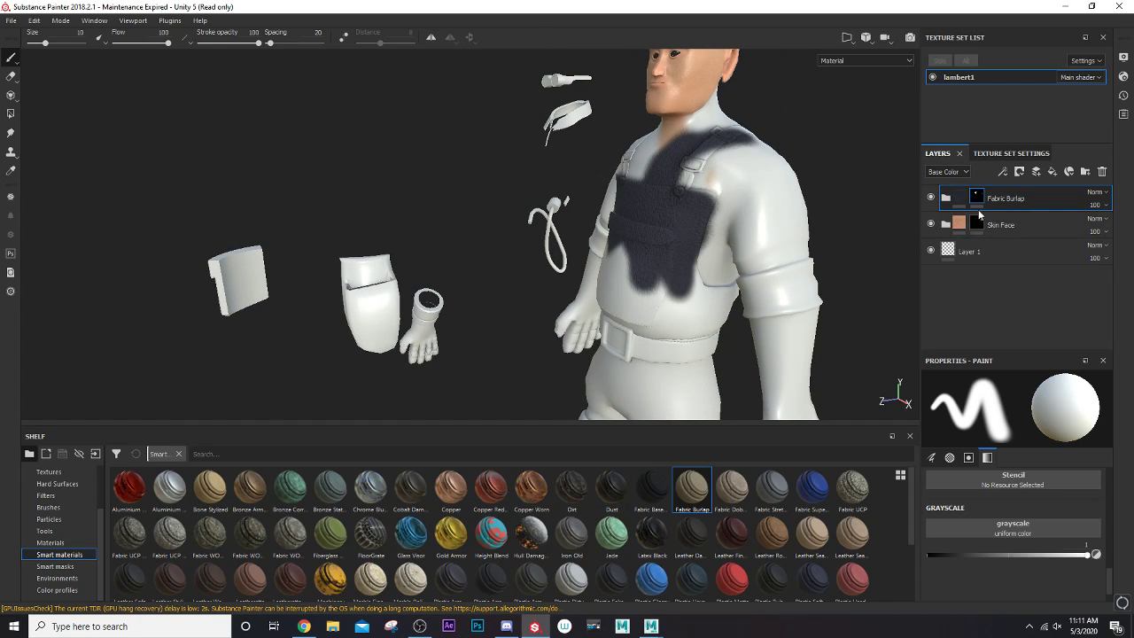
- Delete the Fabric Burlap and Skin Face layers from the layer stack
{"action": "left_click", "coordinate": [1103, 172]}
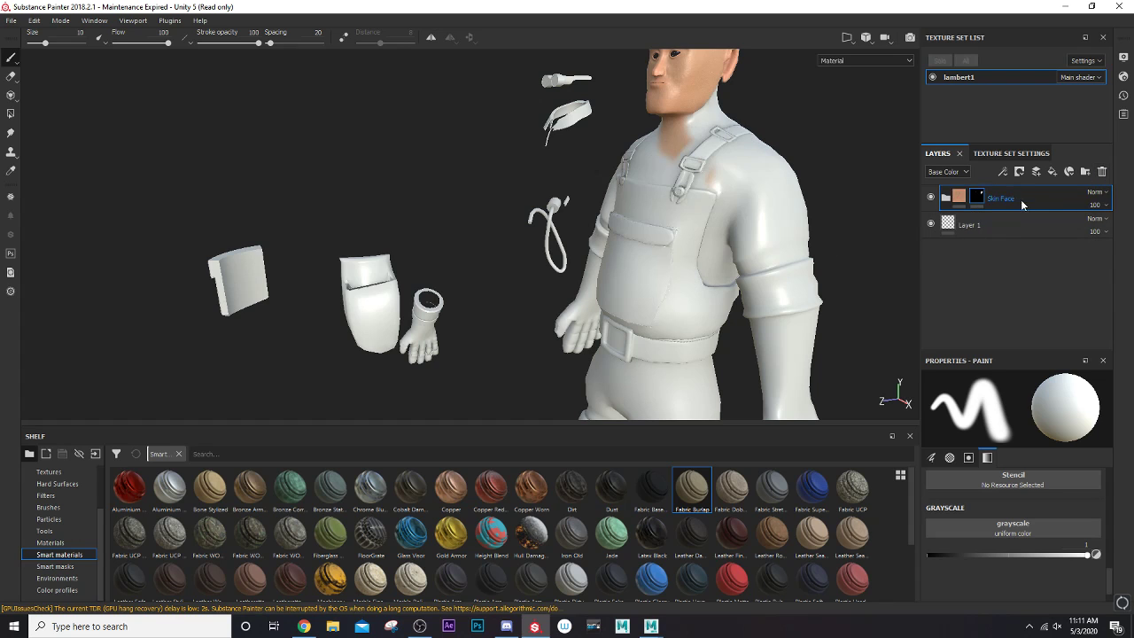
{"action": "left_click", "coordinate": [1102, 172]}
{"action": "scroll", "coordinate": [678, 221], "scroll_direction": "up", "scroll_amount": 3}
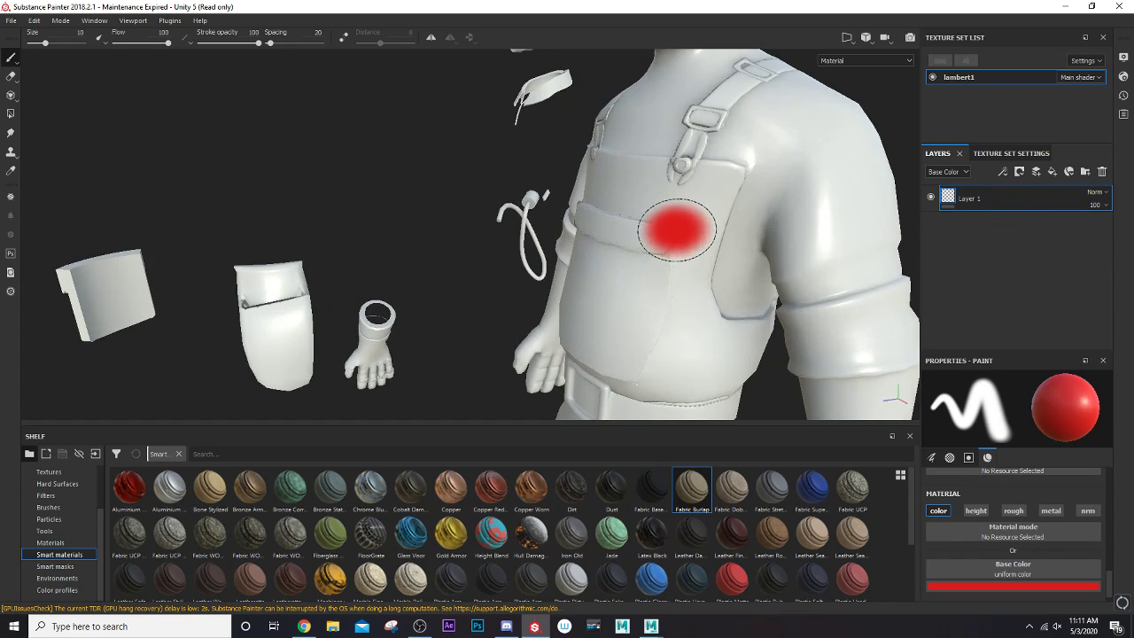
{"action": "scroll", "coordinate": [678, 220], "scroll_direction": "down", "scroll_amount": 5}
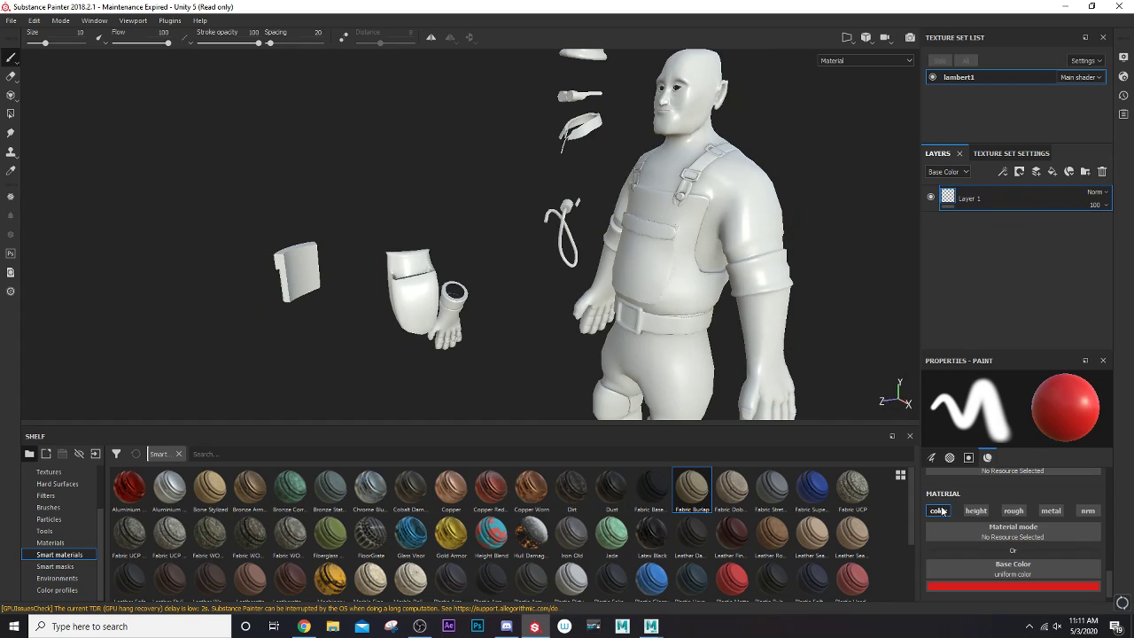
{"action": "scroll", "coordinate": [417, 254], "scroll_direction": "up", "scroll_amount": 3}
{"action": "scroll", "coordinate": [425, 250], "scroll_direction": "down", "scroll_amount": 4}
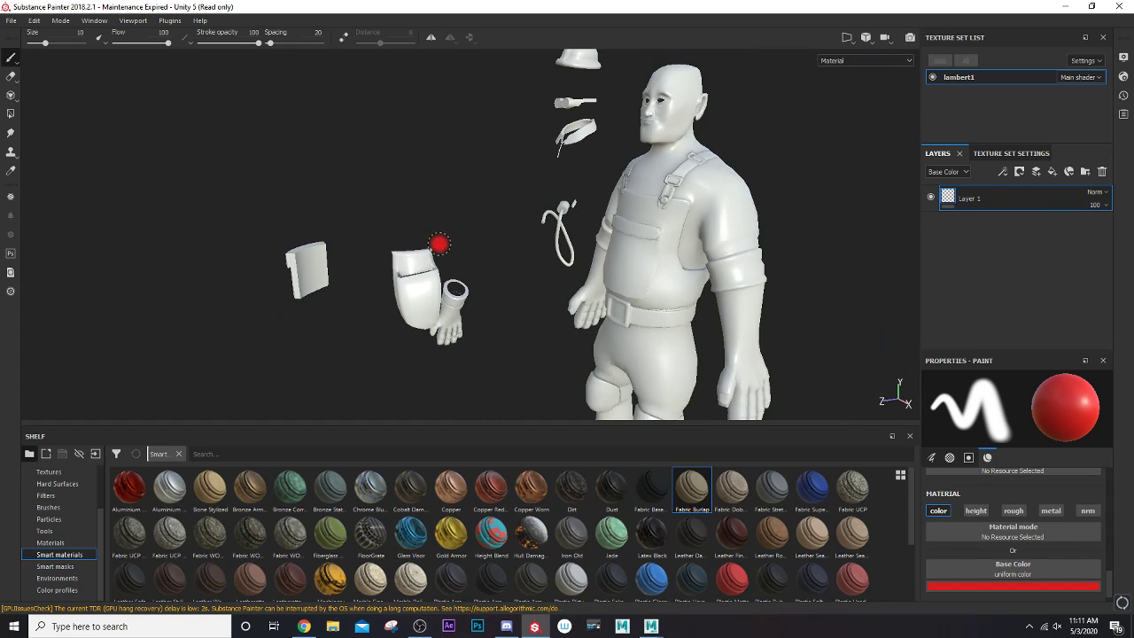
{"action": "scroll", "coordinate": [631, 235], "scroll_direction": "down", "scroll_amount": 1}
{"action": "middle_click_drag", "start_coordinate": [630, 234], "coordinate": [551, 162], "text": "alt"}
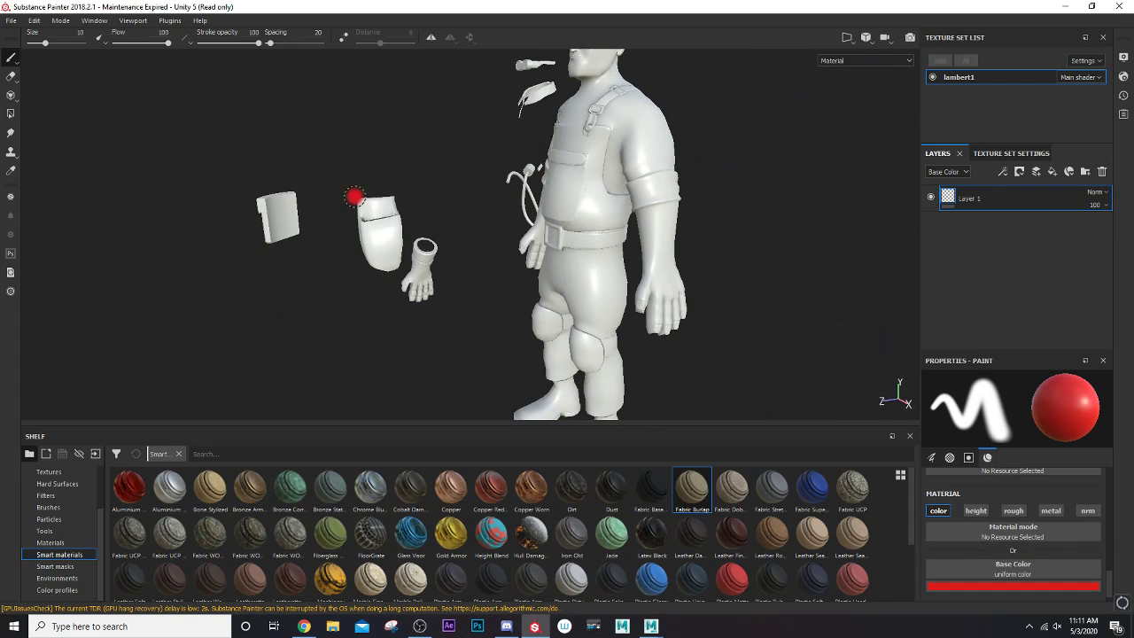
- Start a texture export for lambert1 using the Unity 5 (Standard Metallic) configuration
{"action": "left_click", "coordinate": [11, 20]}
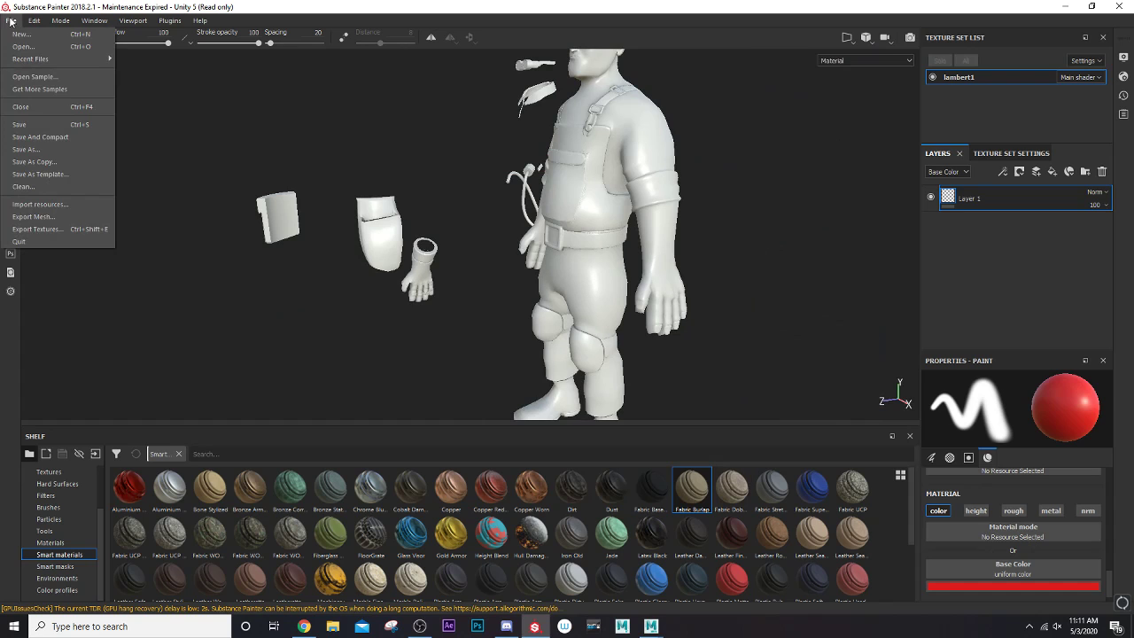
{"action": "left_click", "coordinate": [40, 229]}
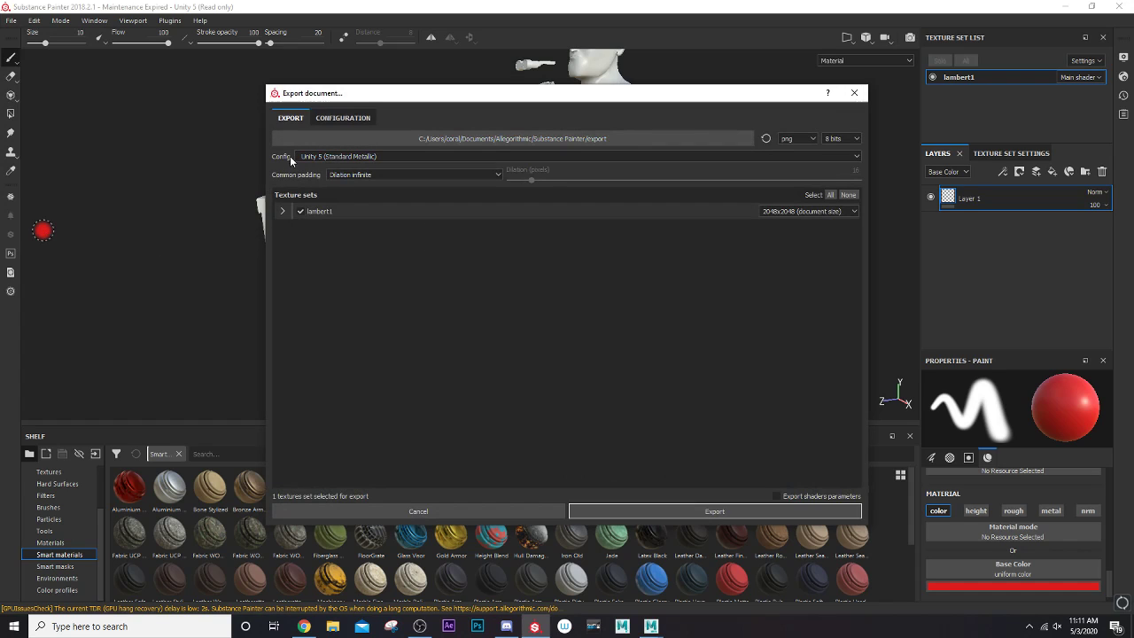
{"action": "left_click", "coordinate": [398, 155]}
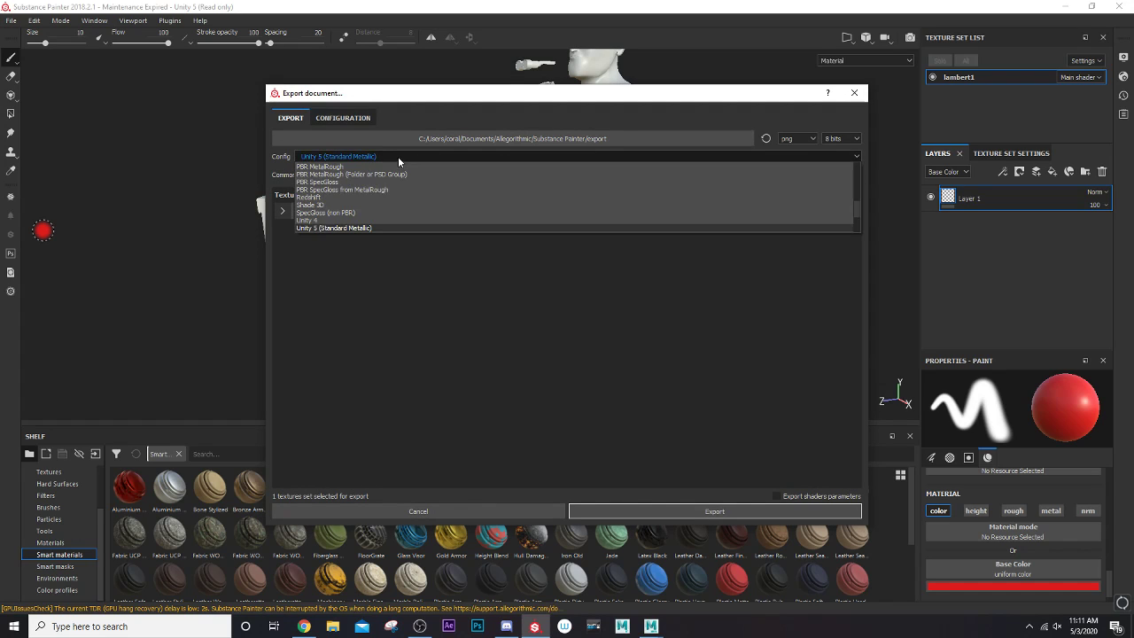
{"action": "left_click", "coordinate": [346, 228]}
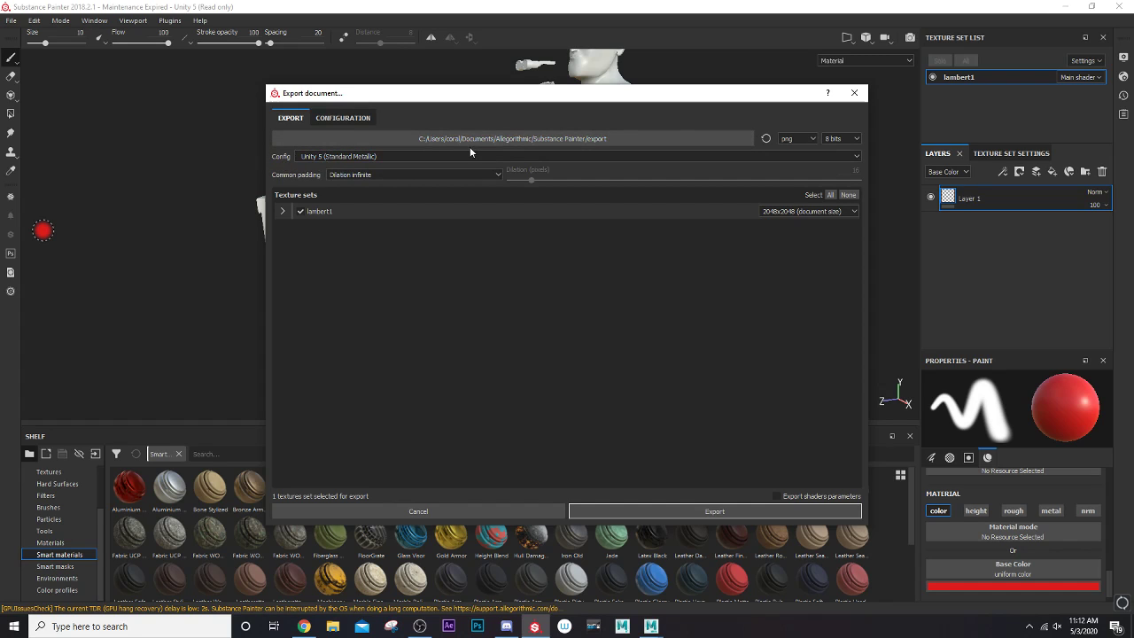
- Export the lambert1 textures to the sourceimages folder of the Desktop's Team_Fortress project and open that folder
{"action": "left_click", "coordinate": [525, 138]}
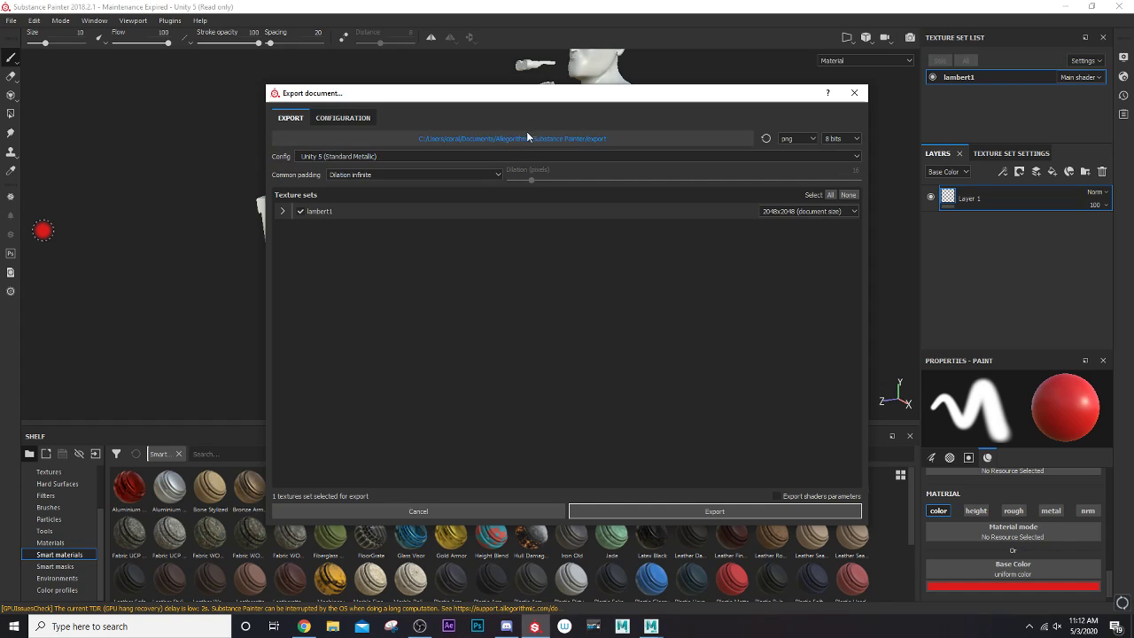
{"action": "left_click", "coordinate": [524, 138]}
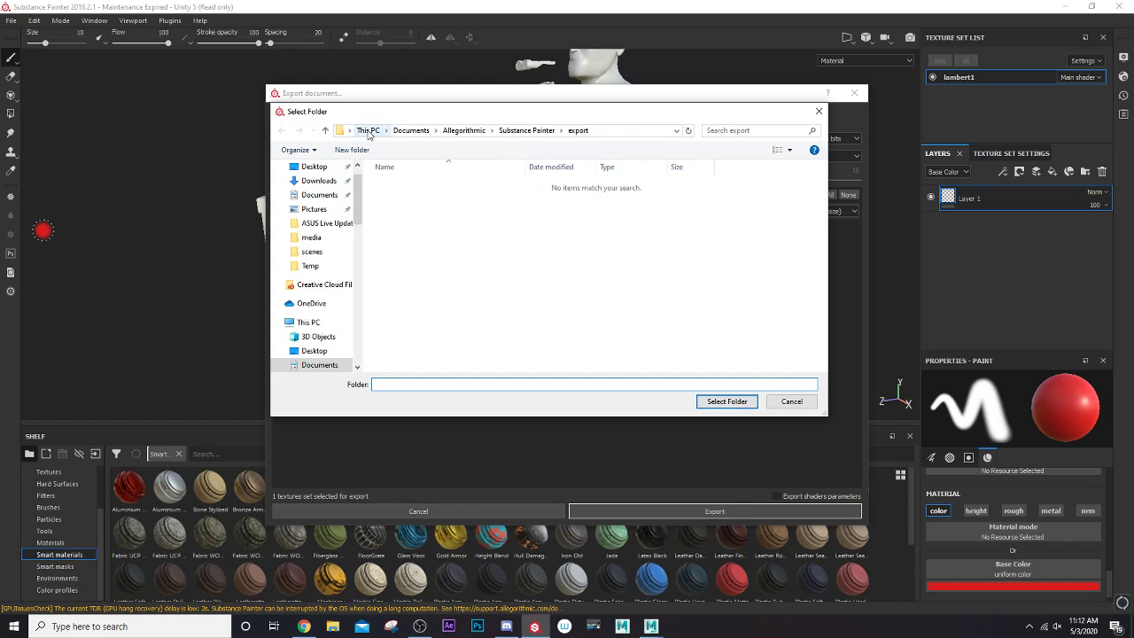
{"action": "left_click", "coordinate": [367, 131]}
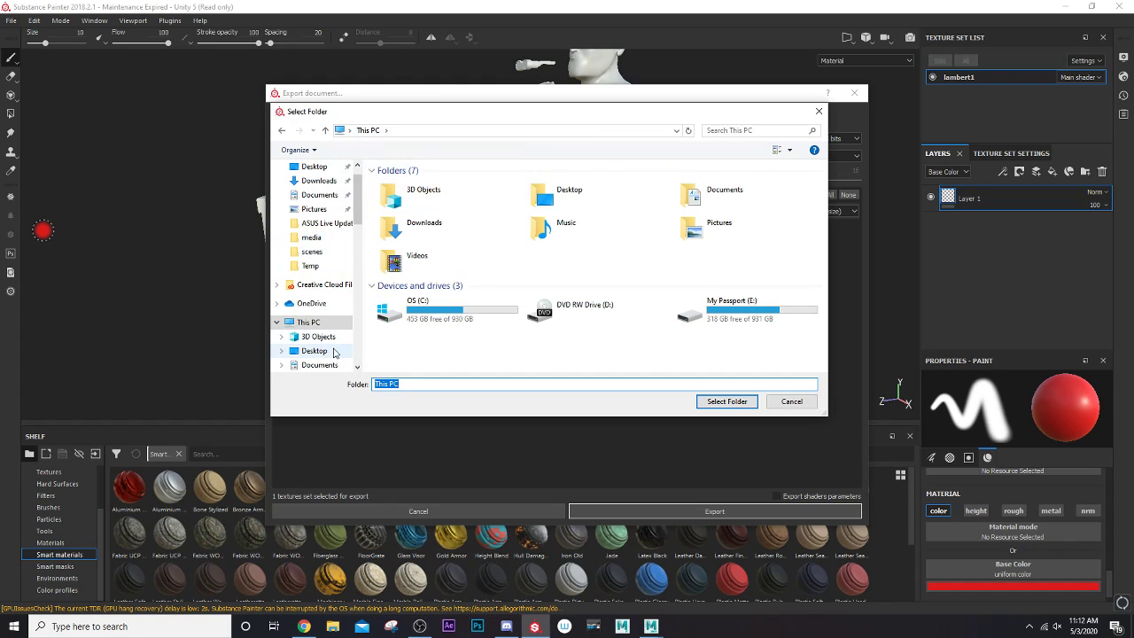
{"action": "left_click", "coordinate": [319, 351]}
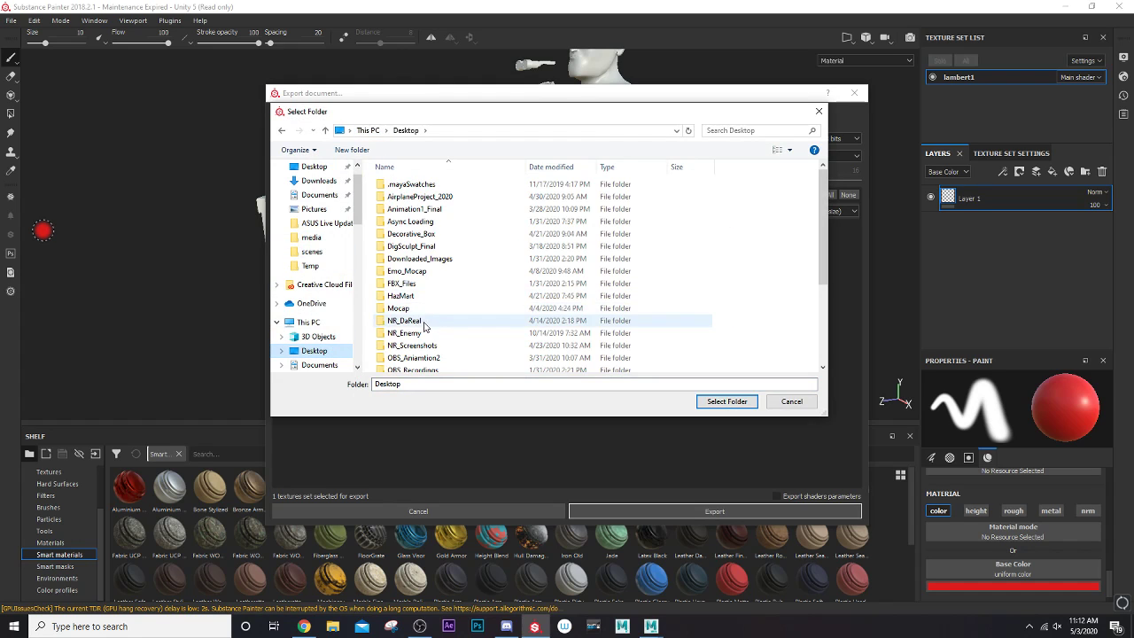
{"action": "scroll", "coordinate": [425, 306], "scroll_direction": "down", "scroll_amount": 1}
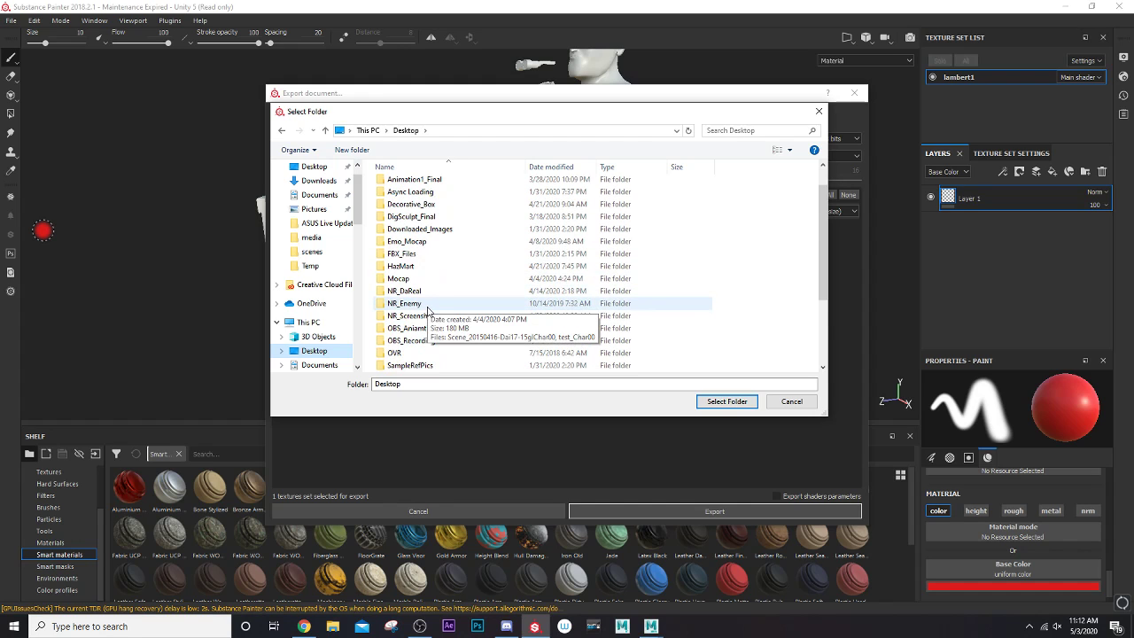
{"action": "scroll", "coordinate": [427, 309], "scroll_direction": "down", "scroll_amount": 3}
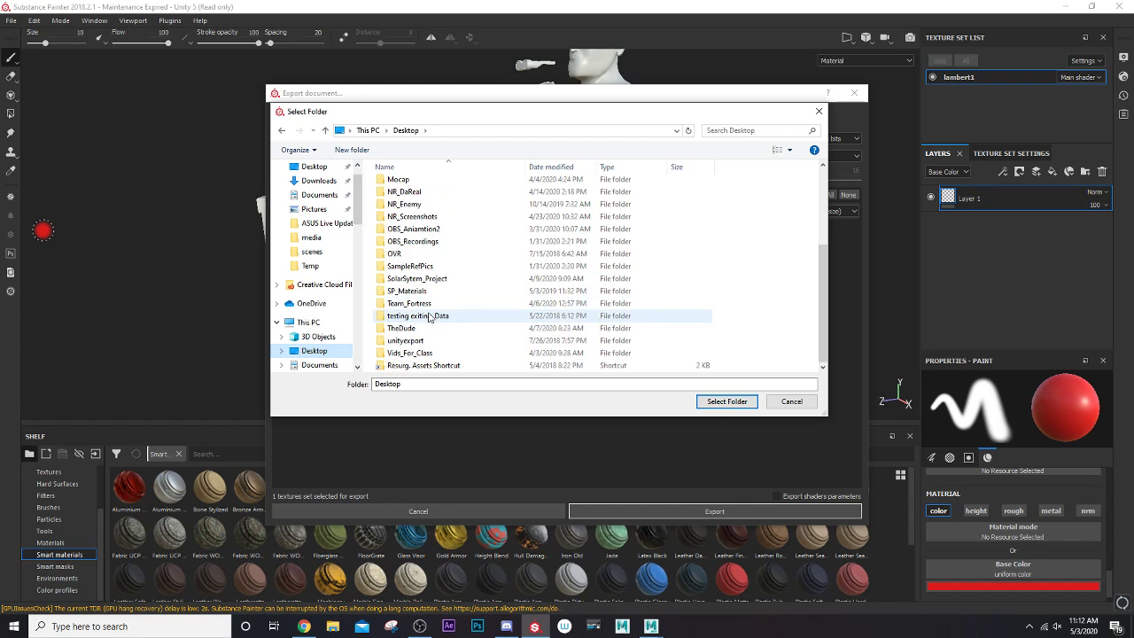
{"action": "left_click", "coordinate": [416, 303]}
{"action": "double_click", "coordinate": [408, 303]}
{"action": "left_click", "coordinate": [416, 328]}
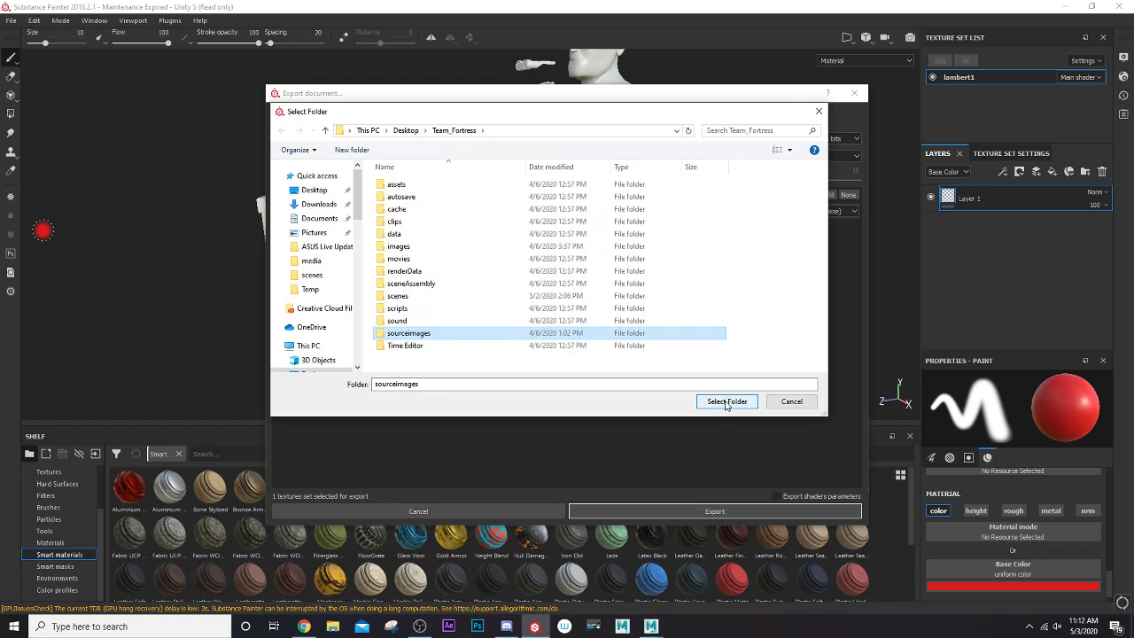
{"action": "left_click", "coordinate": [726, 402]}
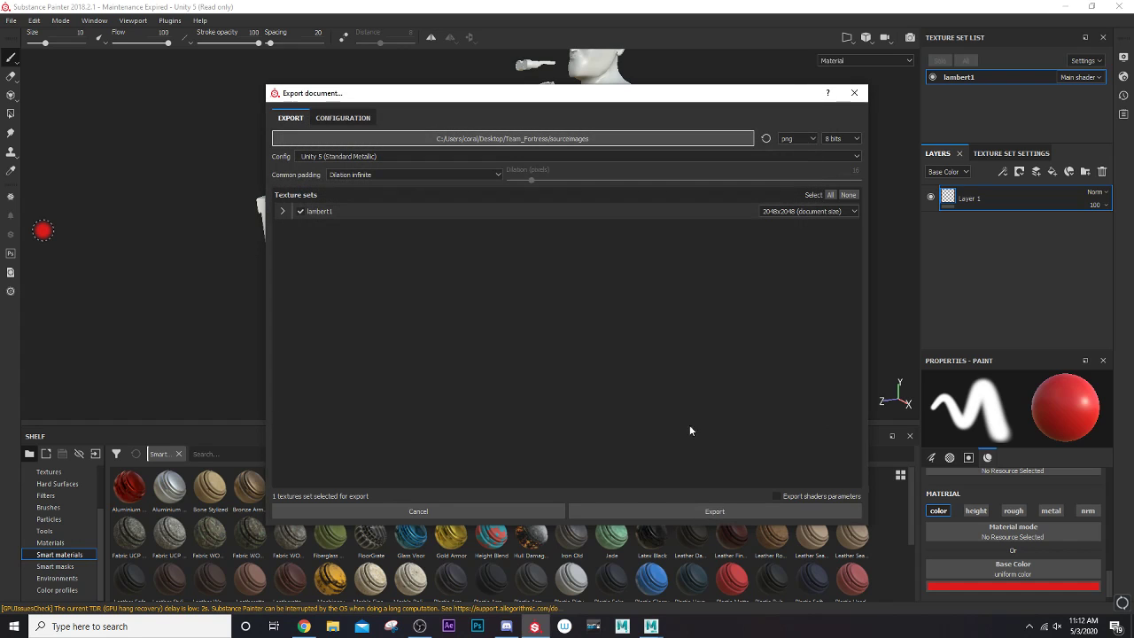
{"action": "left_click", "coordinate": [647, 512]}
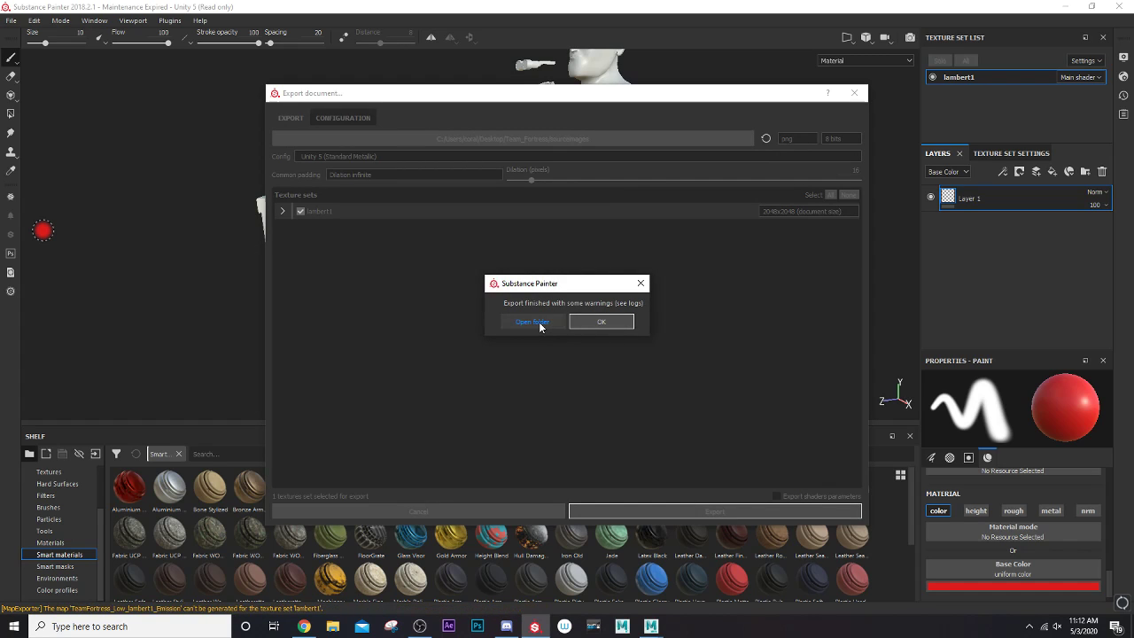
{"action": "left_click", "coordinate": [536, 322]}
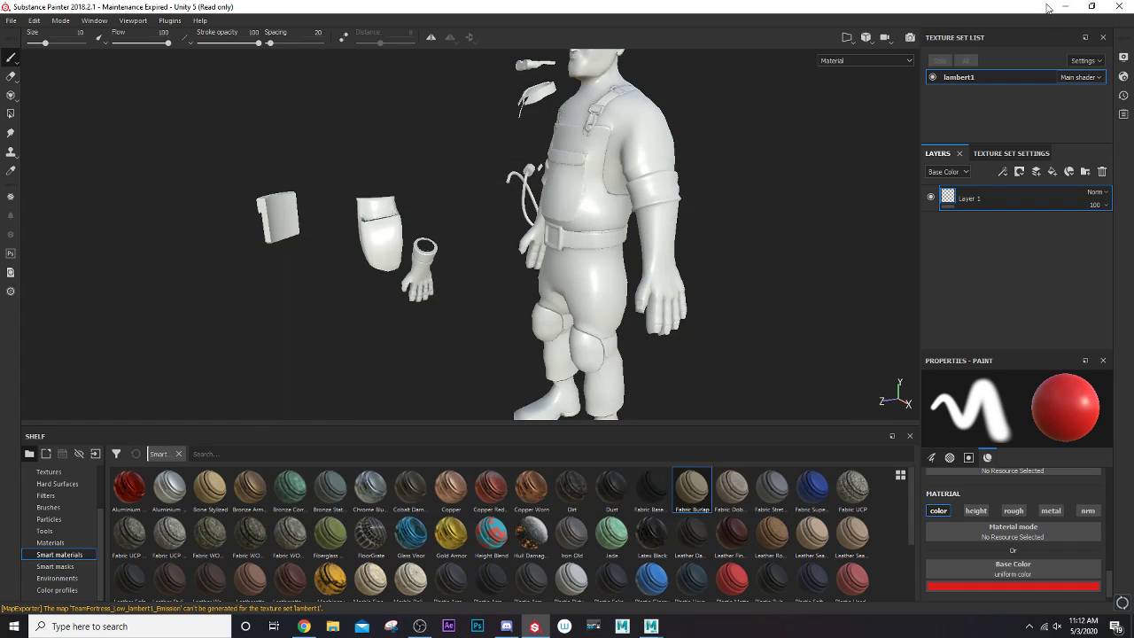
- Switch to the Maya scene and connect a File texture to the Engineer_lambert material's Bump Mapping
{"action": "left_click", "coordinate": [1064, 7]}
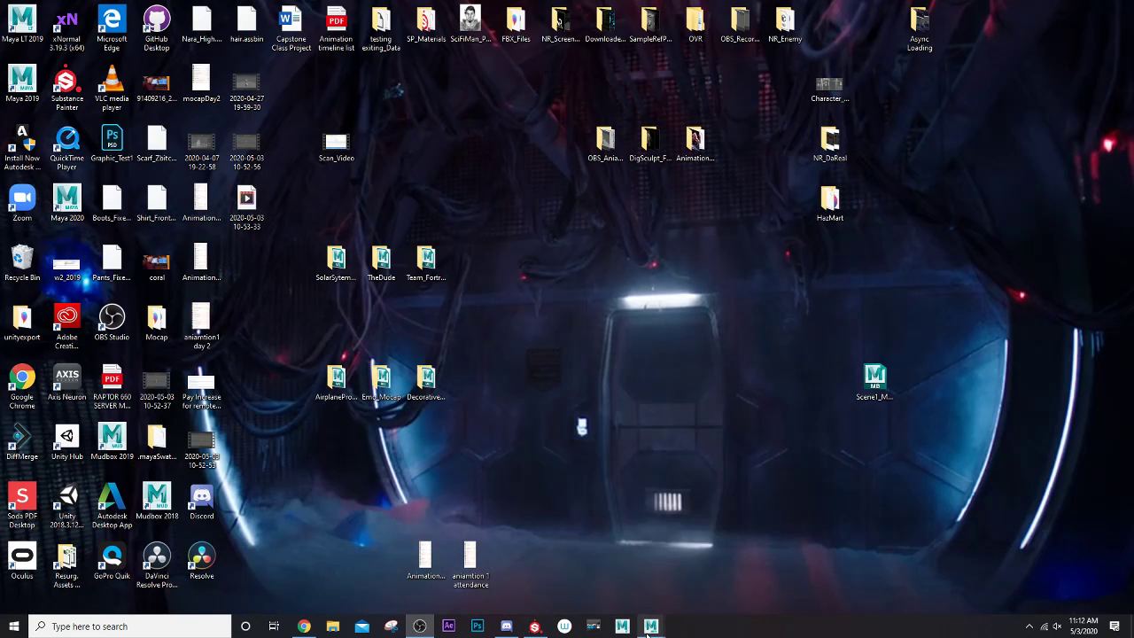
{"action": "mouse_move", "coordinate": [649, 631]}
{"action": "left_click", "coordinate": [718, 574]}
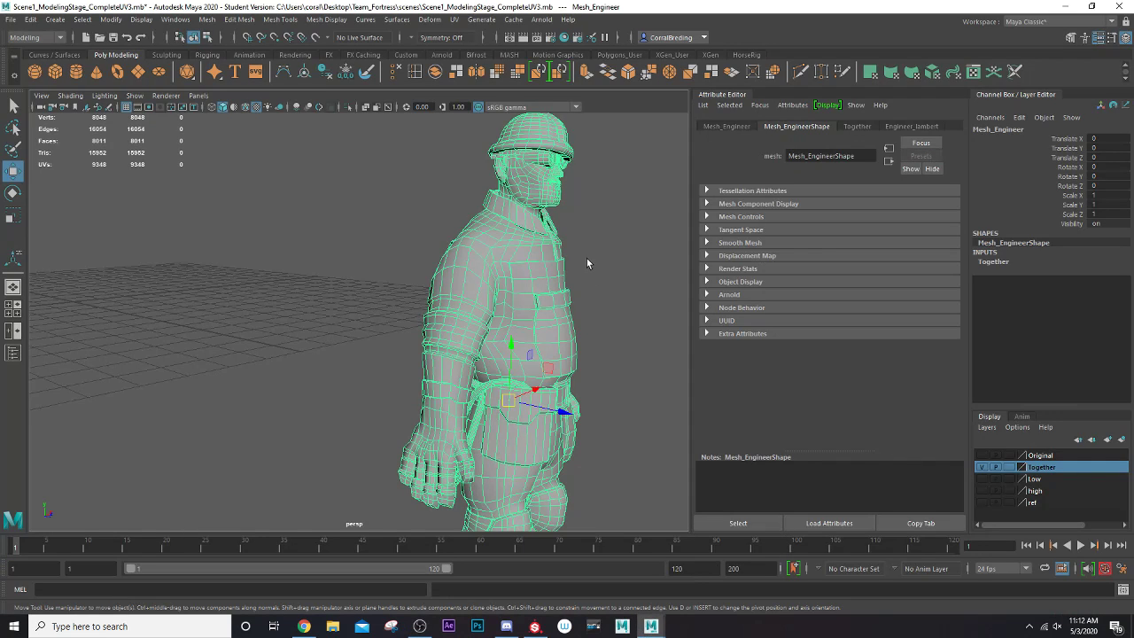
{"action": "left_click", "coordinate": [908, 126]}
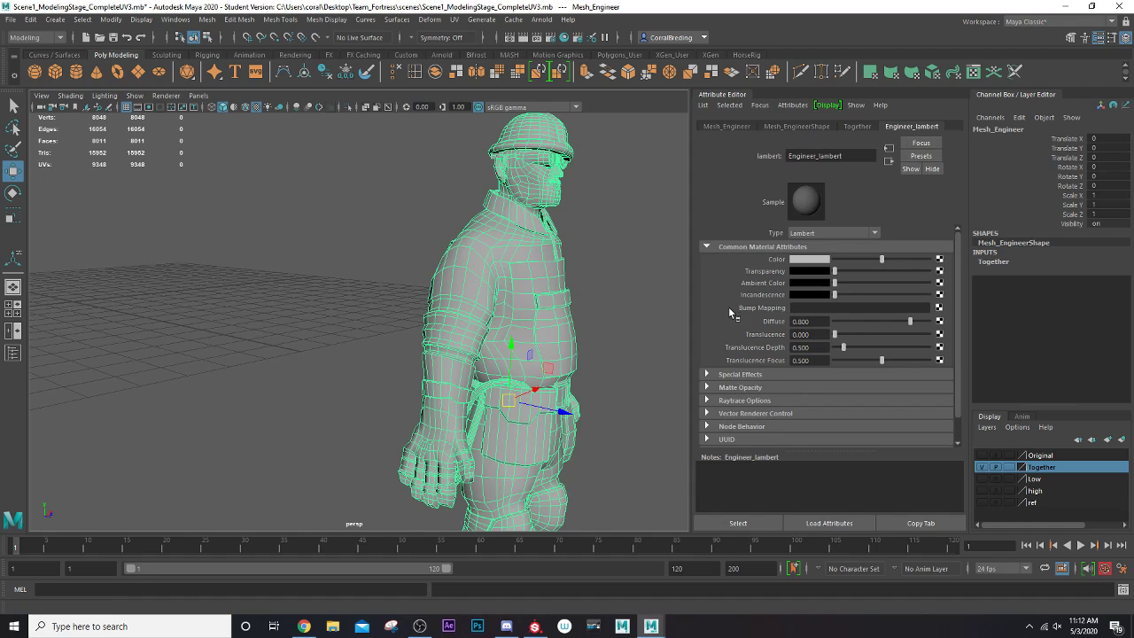
{"action": "left_click", "coordinate": [939, 308]}
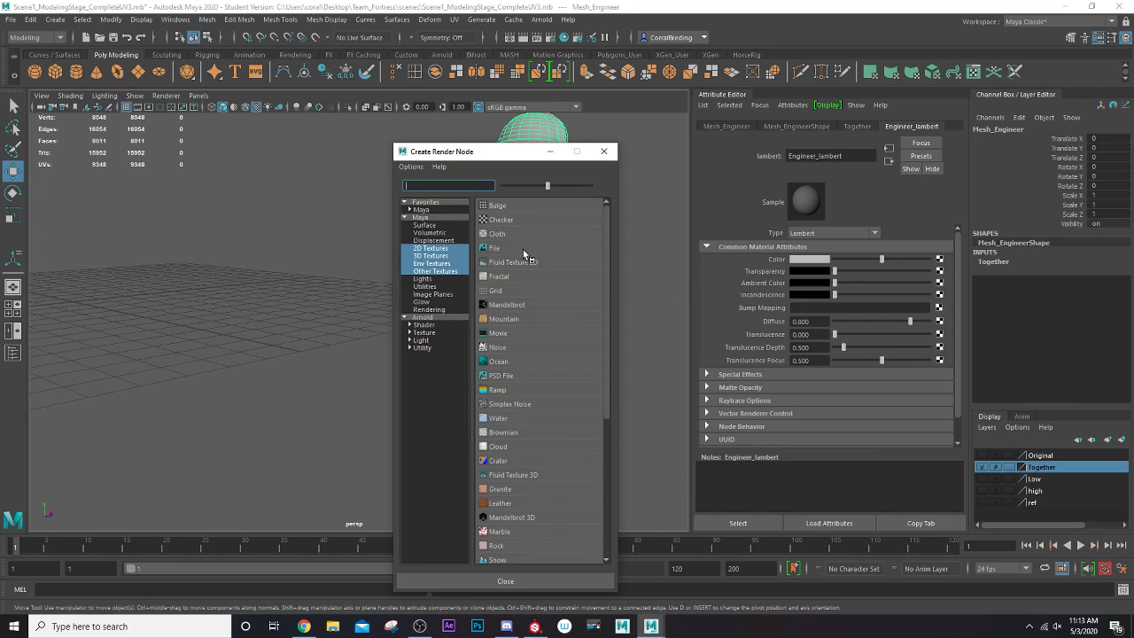
{"action": "left_click", "coordinate": [499, 250]}
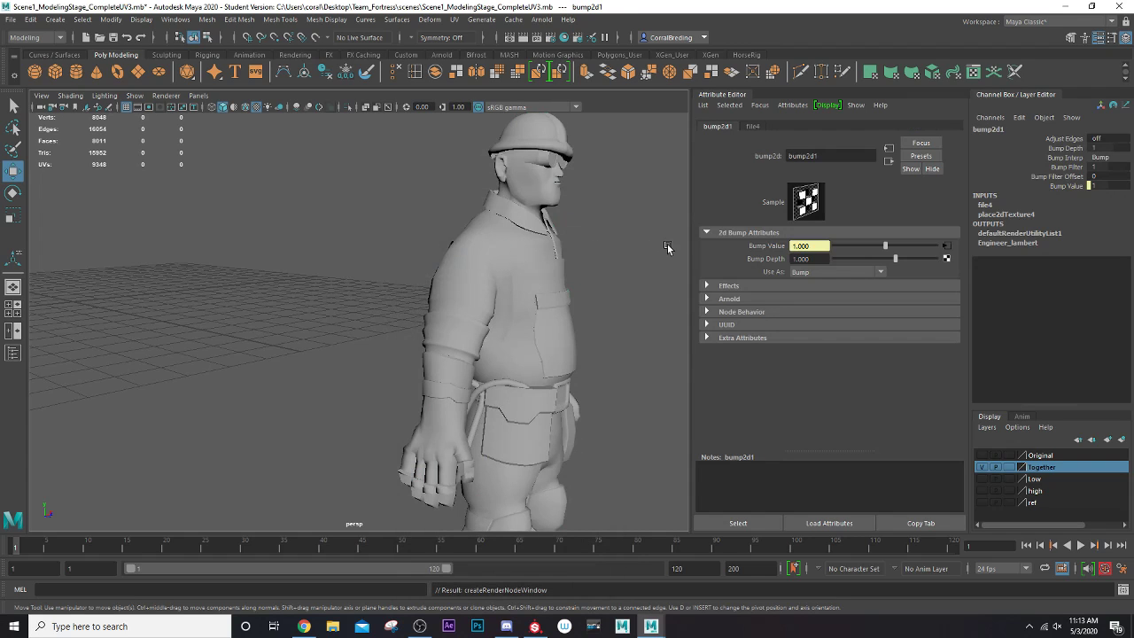
- Load TeamFortress_Low_lambert1_Normal.png from sourceimages as the image of the bump's file texture
{"action": "left_click", "coordinate": [752, 126]}
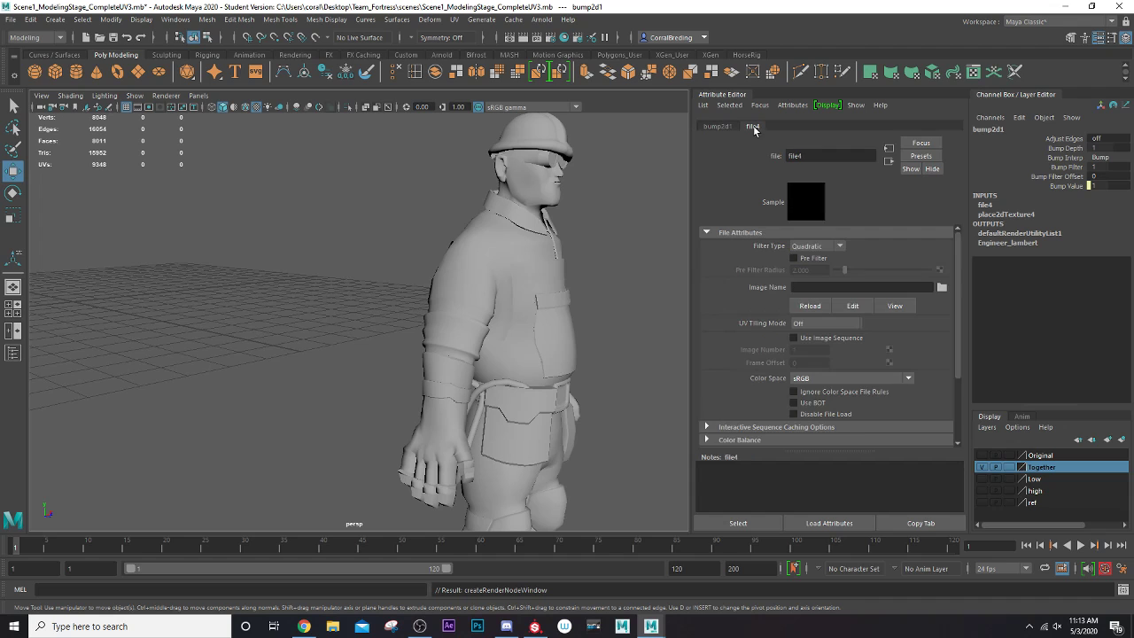
{"action": "left_click", "coordinate": [942, 287]}
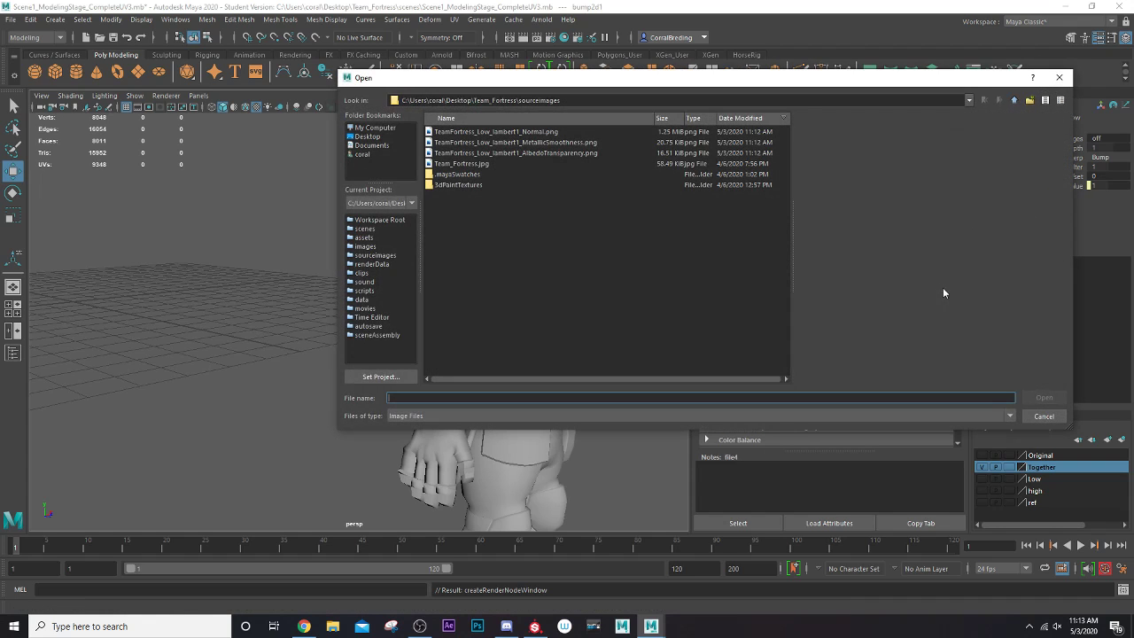
{"action": "left_click", "coordinate": [518, 155]}
{"action": "left_click", "coordinate": [527, 142]}
{"action": "left_click", "coordinate": [531, 154]}
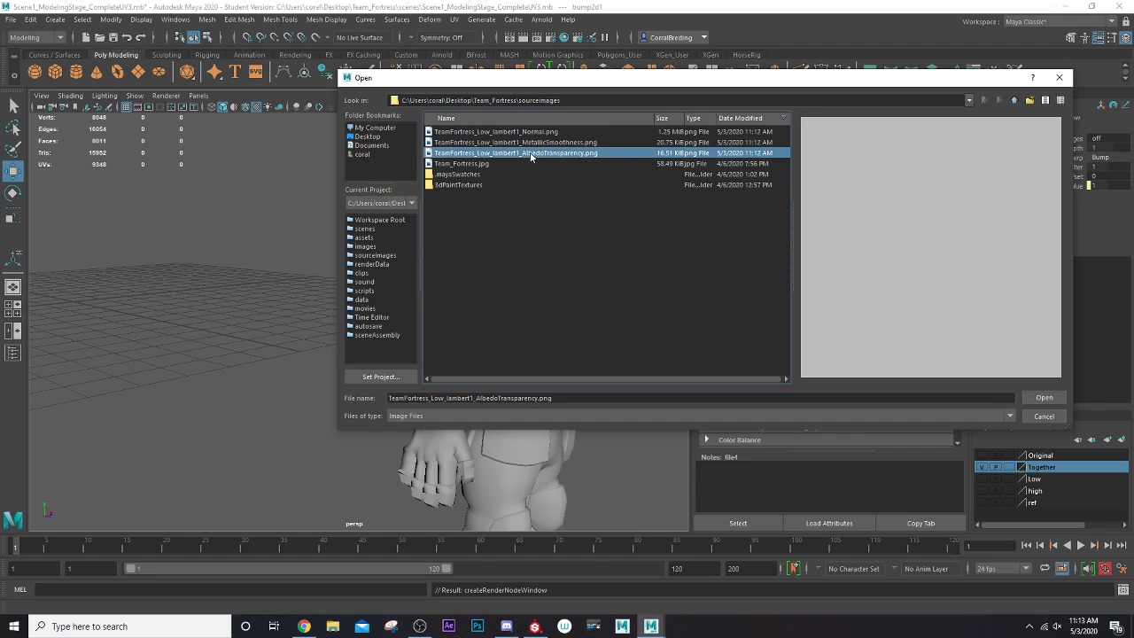
{"action": "left_click", "coordinate": [538, 143]}
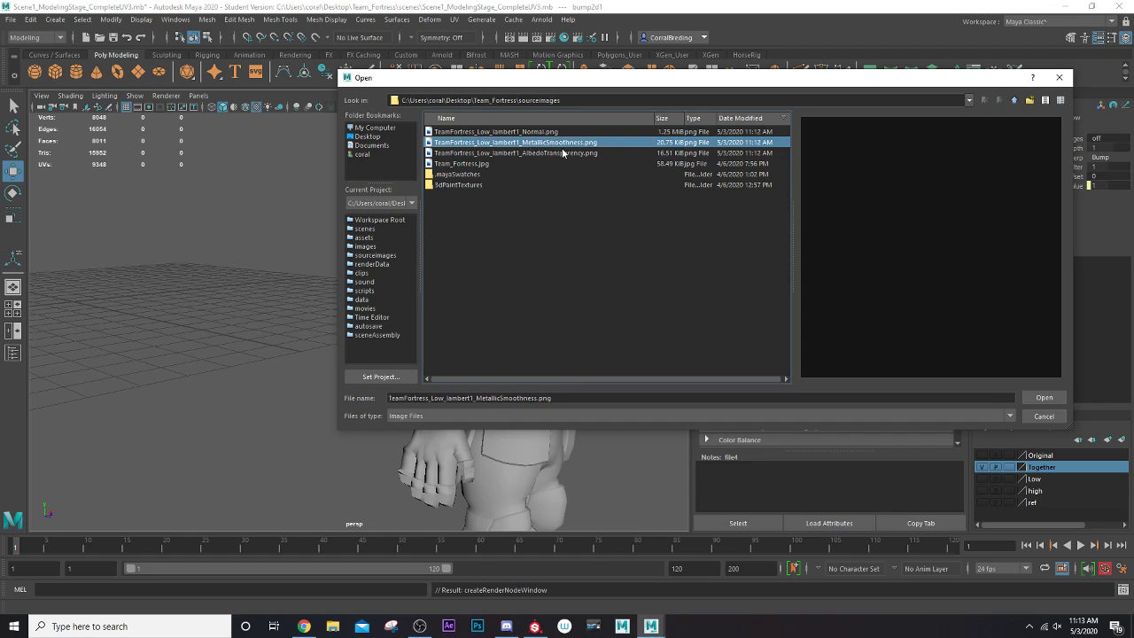
{"action": "left_click", "coordinate": [531, 132]}
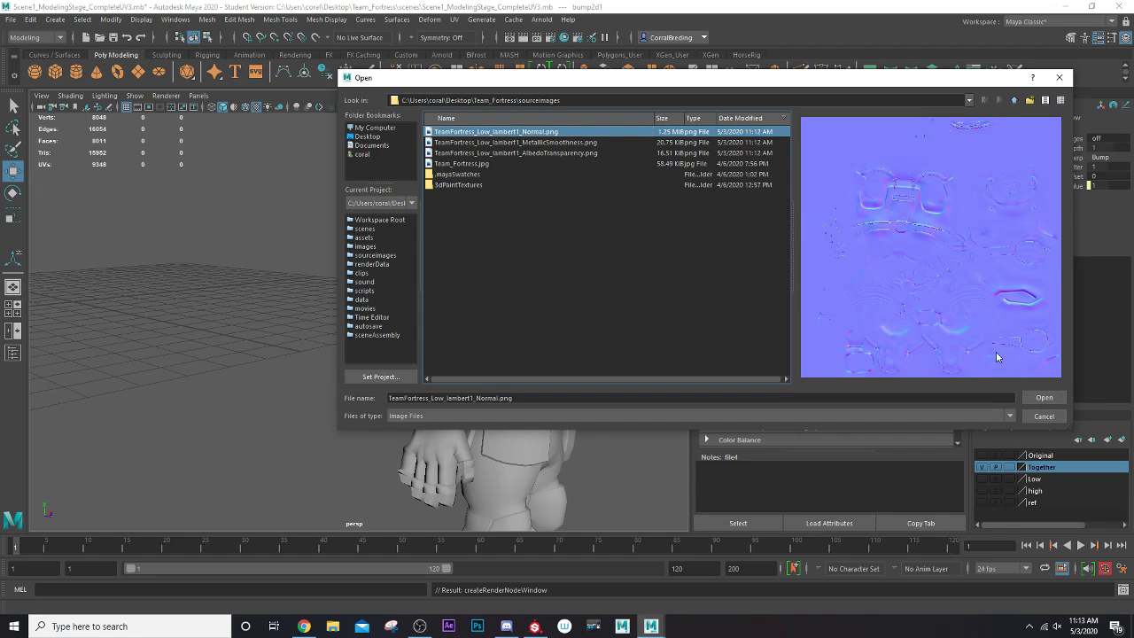
{"action": "left_click", "coordinate": [1042, 398]}
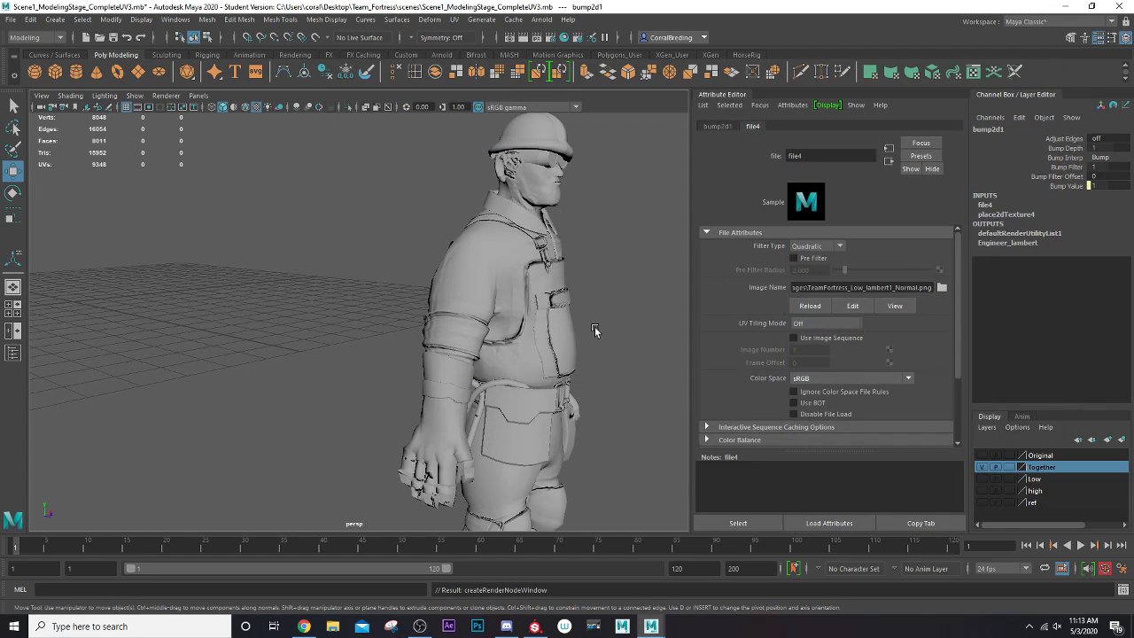
- Set the engineer material's bump node to be used as Tangent Space Normals
{"action": "left_click_drag", "start_coordinate": [574, 309], "coordinate": [492, 305], "text": "alt"}
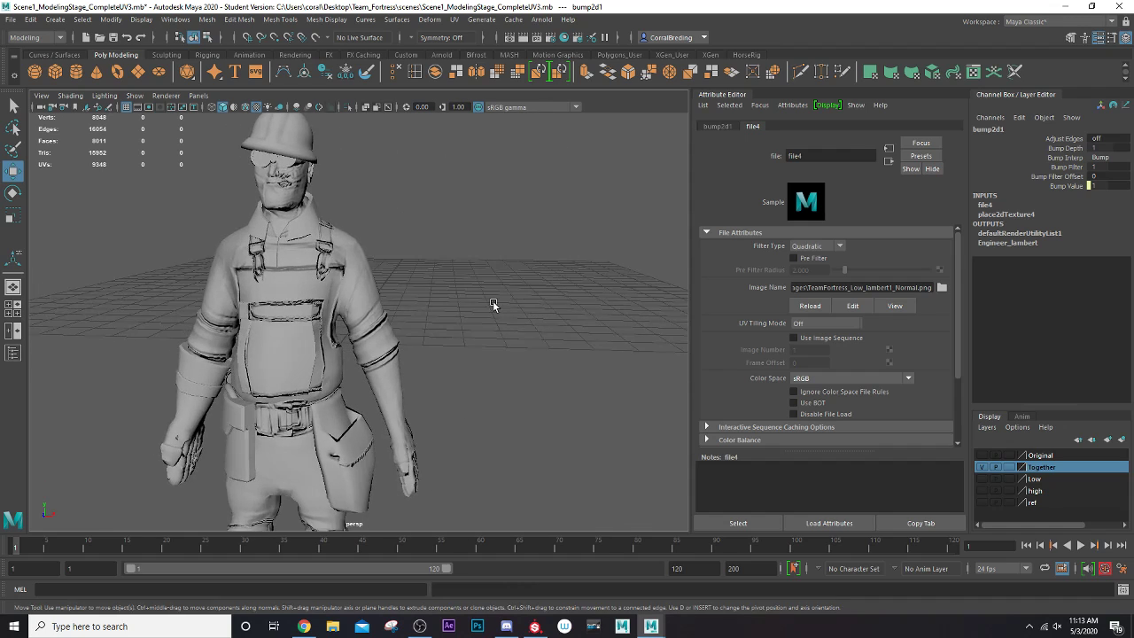
{"action": "middle_click_drag", "start_coordinate": [493, 304], "coordinate": [554, 307], "text": "alt"}
{"action": "scroll", "coordinate": [552, 306], "scroll_direction": "up", "scroll_amount": 3}
{"action": "mouse_move", "coordinate": [472, 280]}
{"action": "left_mouse_down", "text": "alt"}
{"action": "mouse_move", "coordinate": [439, 281]}
{"action": "mouse_move", "coordinate": [456, 295]}
{"action": "left_mouse_up", "text": "alt"}
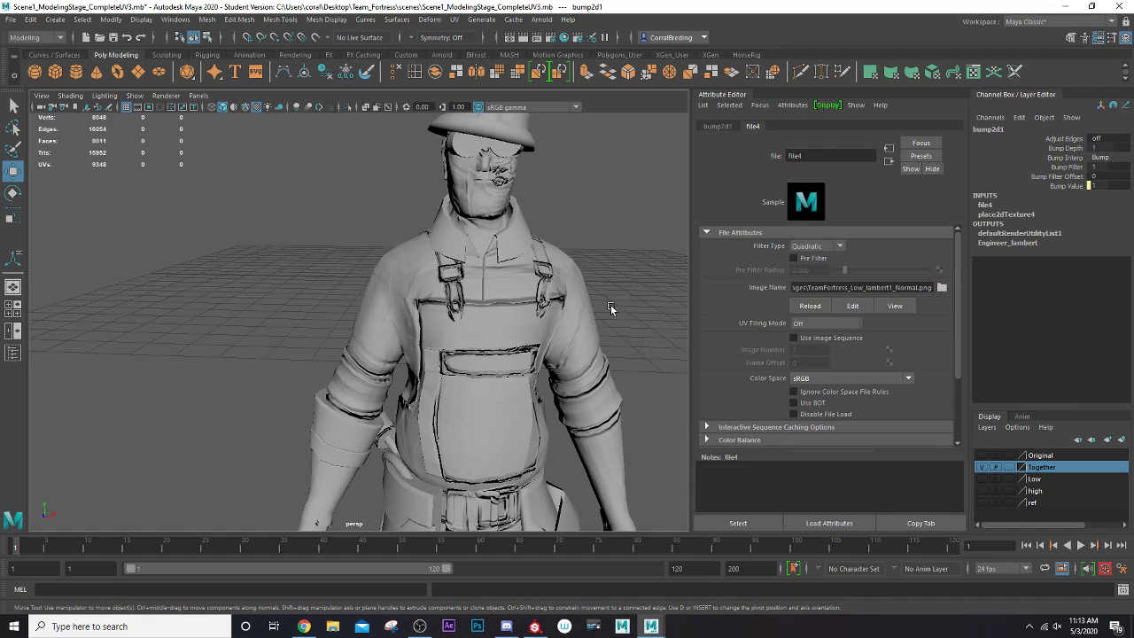
{"action": "left_click_drag", "start_coordinate": [461, 316], "coordinate": [454, 314], "text": "alt"}
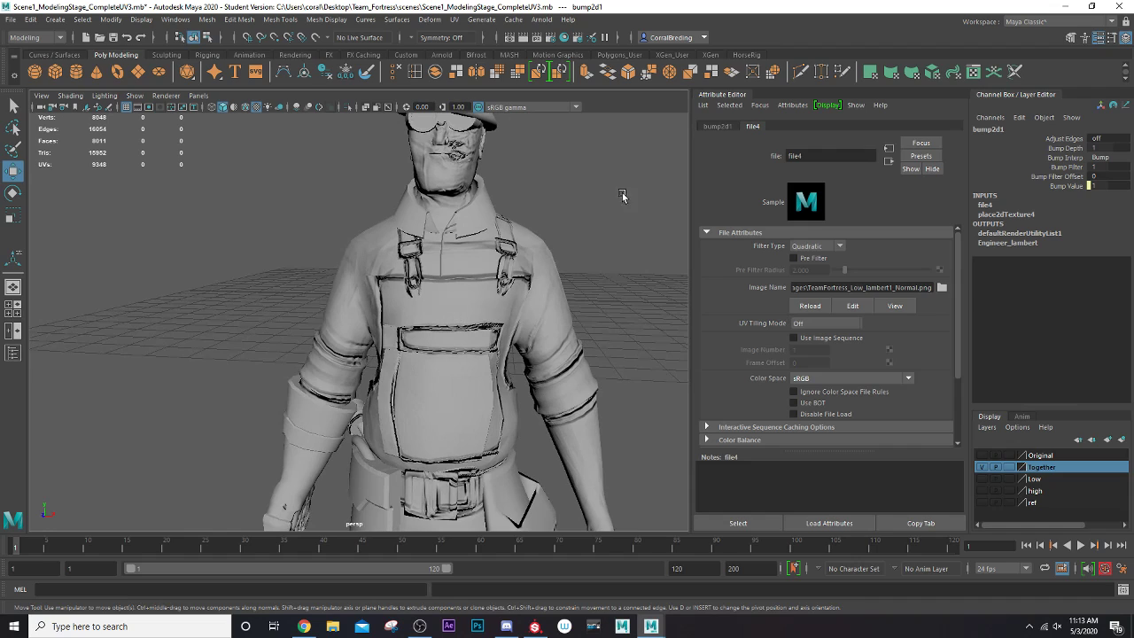
{"action": "left_click", "coordinate": [717, 126]}
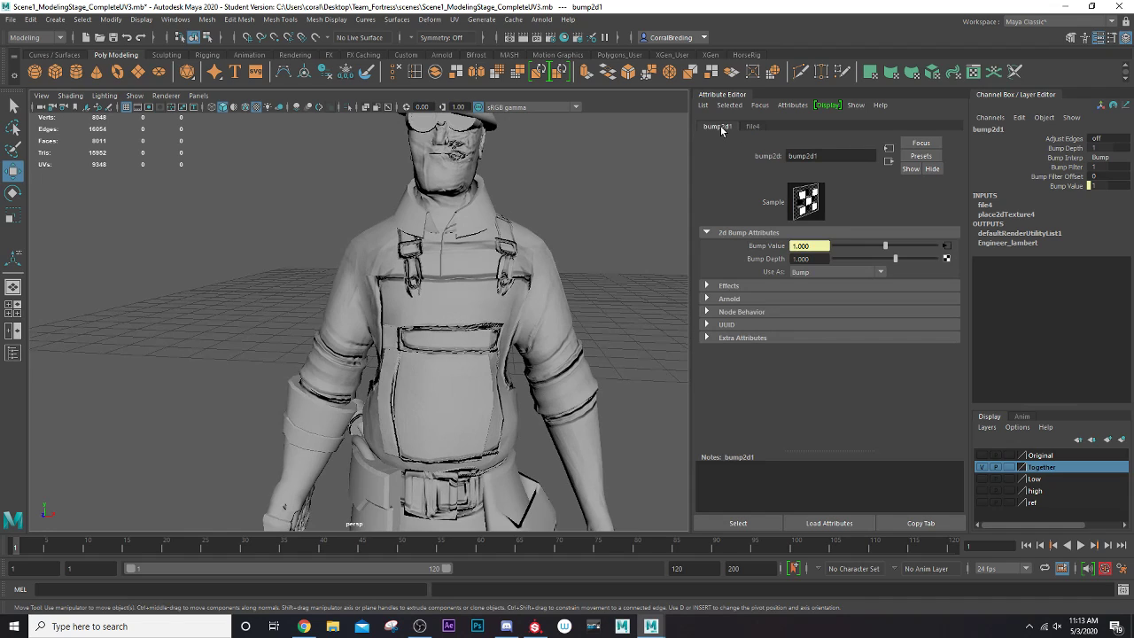
{"action": "left_click", "coordinate": [809, 272]}
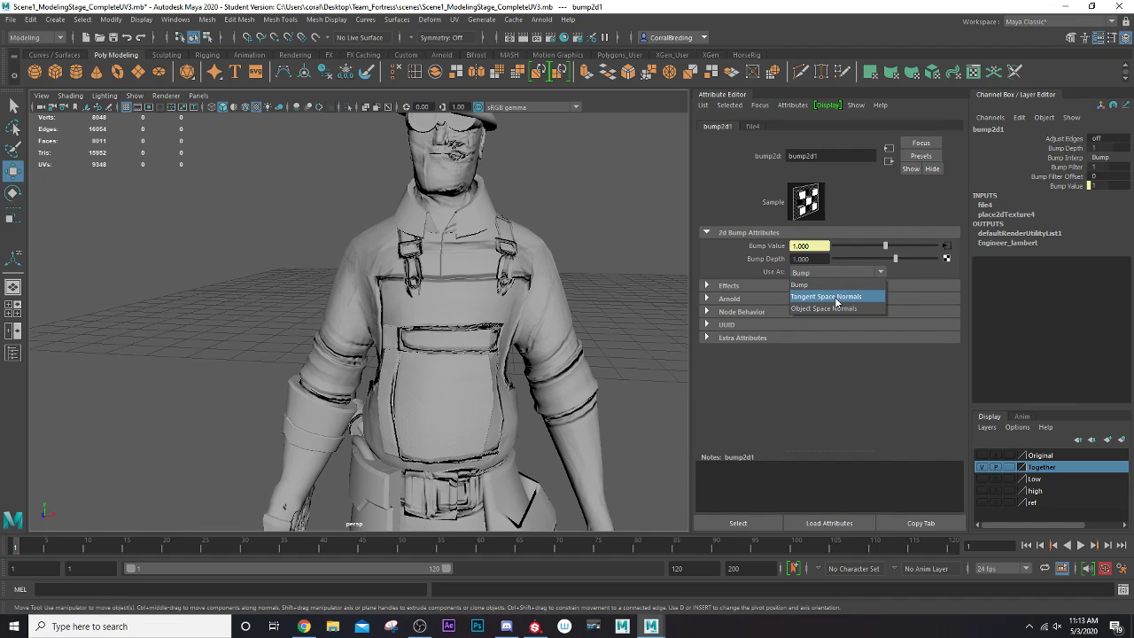
{"action": "left_click", "coordinate": [835, 297]}
- Examine the normal map shading on the engineer's collar, overall straps, chest pocket, arms and back
{"action": "scroll", "coordinate": [557, 280], "scroll_direction": "down", "scroll_amount": 3}
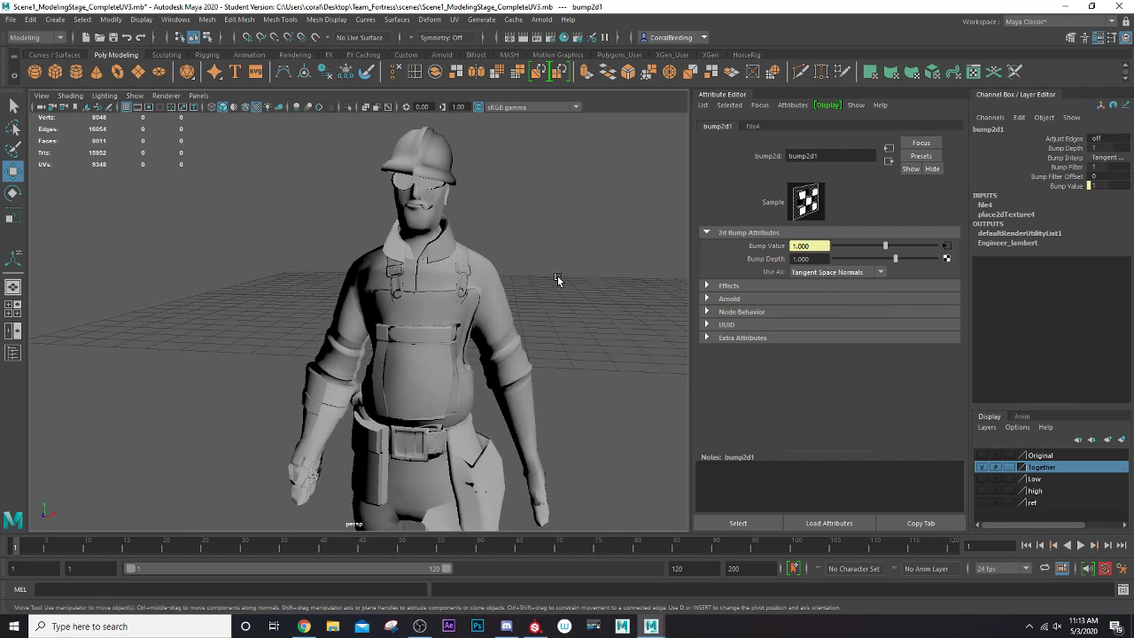
{"action": "scroll", "coordinate": [496, 274], "scroll_direction": "up", "scroll_amount": 3}
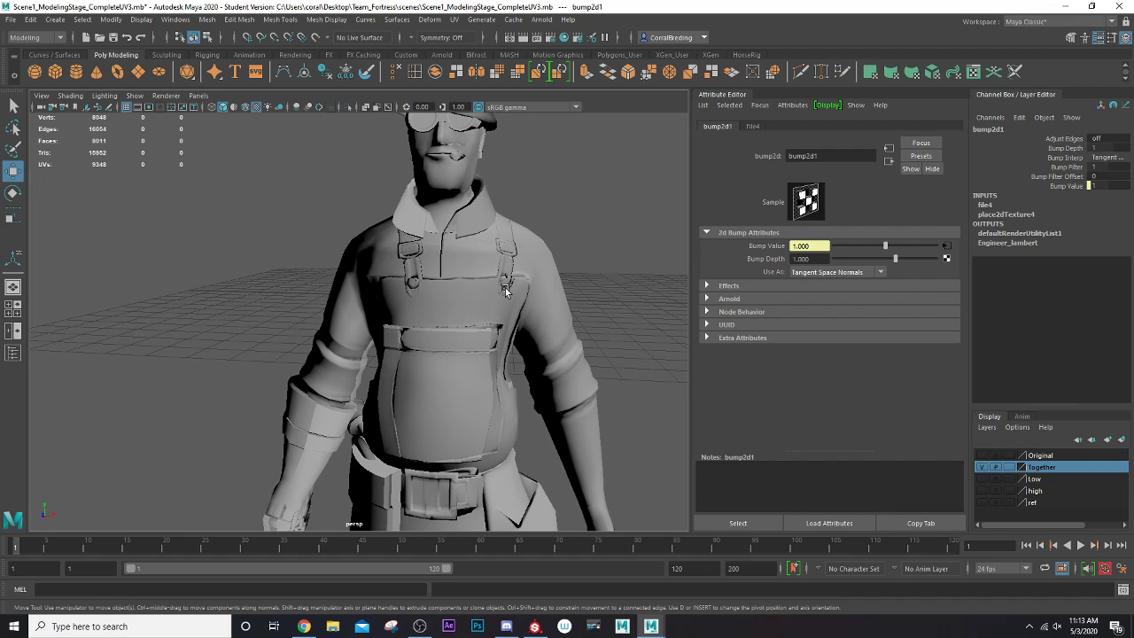
{"action": "left_click_drag", "start_coordinate": [496, 270], "coordinate": [503, 196], "text": "alt"}
{"action": "scroll", "coordinate": [464, 229], "scroll_direction": "up", "scroll_amount": 3}
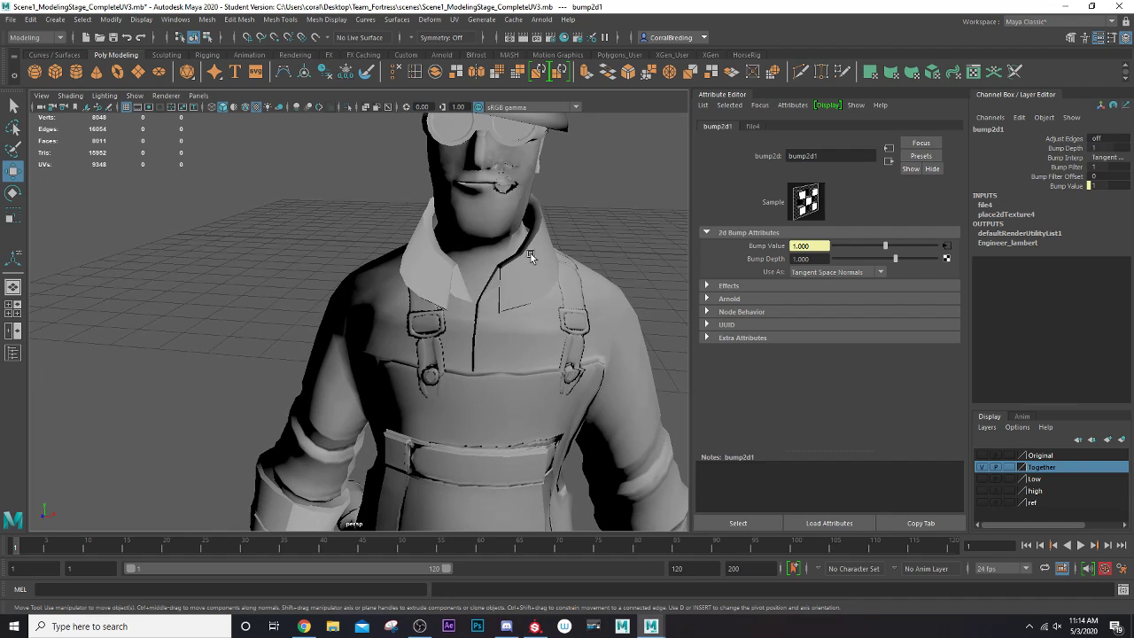
{"action": "scroll", "coordinate": [531, 253], "scroll_direction": "down", "scroll_amount": 5}
{"action": "mouse_move", "coordinate": [494, 319]}
{"action": "left_mouse_down", "text": "alt"}
{"action": "mouse_move", "coordinate": [422, 298]}
{"action": "mouse_move", "coordinate": [545, 278]}
{"action": "mouse_move", "coordinate": [498, 274]}
{"action": "mouse_move", "coordinate": [465, 289]}
{"action": "mouse_move", "coordinate": [563, 284]}
{"action": "mouse_move", "coordinate": [504, 300]}
{"action": "left_mouse_up", "text": "alt"}
{"action": "scroll", "coordinate": [500, 296], "scroll_direction": "up", "scroll_amount": 5}
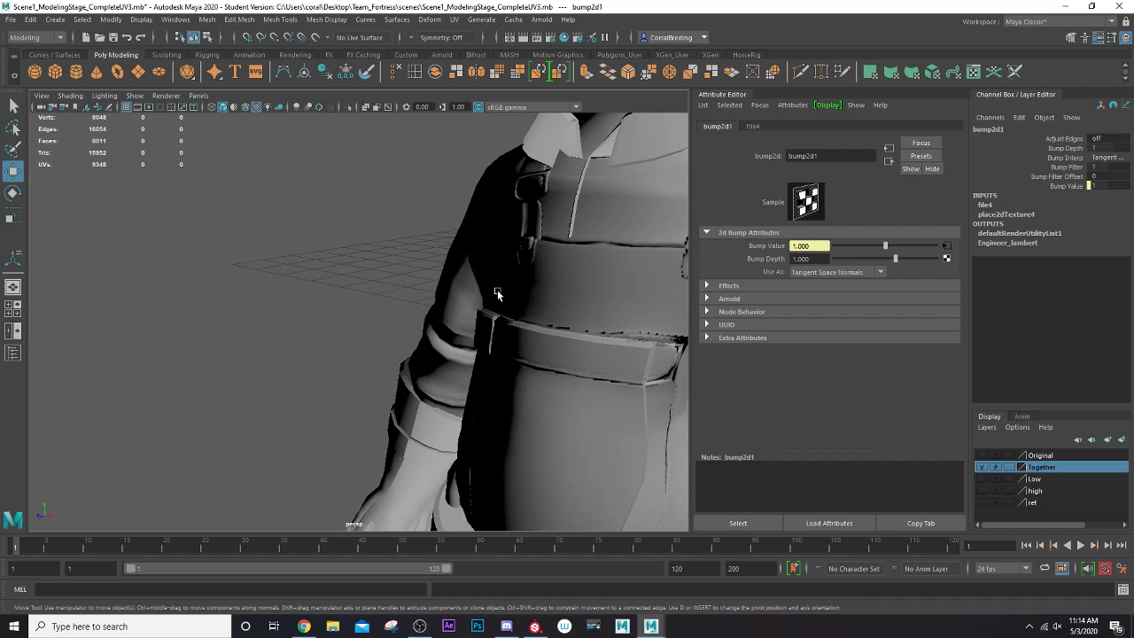
{"action": "scroll", "coordinate": [496, 294], "scroll_direction": "down", "scroll_amount": 5}
{"action": "scroll", "coordinate": [496, 294], "scroll_direction": "up", "scroll_amount": 5}
{"action": "scroll", "coordinate": [488, 319], "scroll_direction": "down", "scroll_amount": 5}
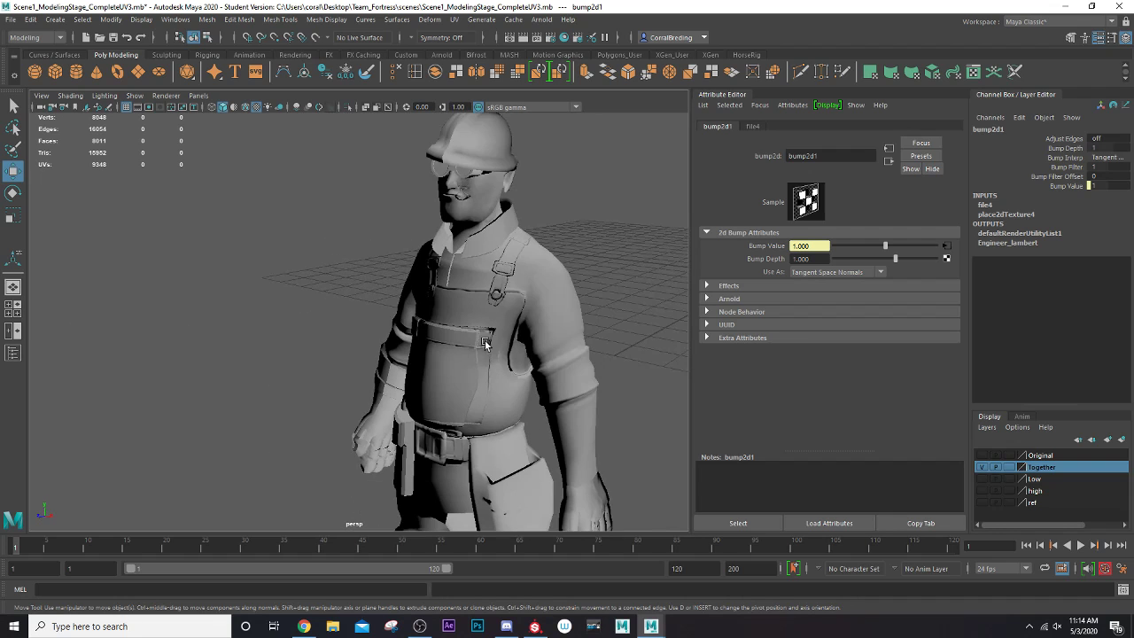
{"action": "left_click_drag", "start_coordinate": [485, 344], "coordinate": [362, 332], "text": "alt"}
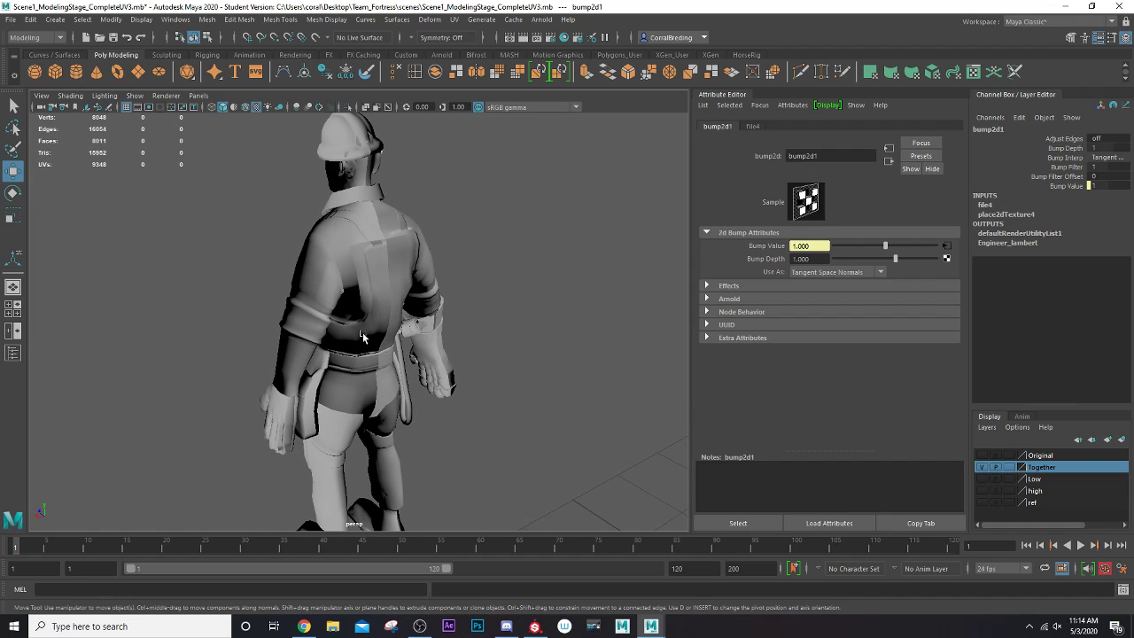
- Change the scene's renderer to Maya Software in the render settings
{"action": "left_click", "coordinate": [551, 40]}
{"action": "left_click", "coordinate": [766, 179]}
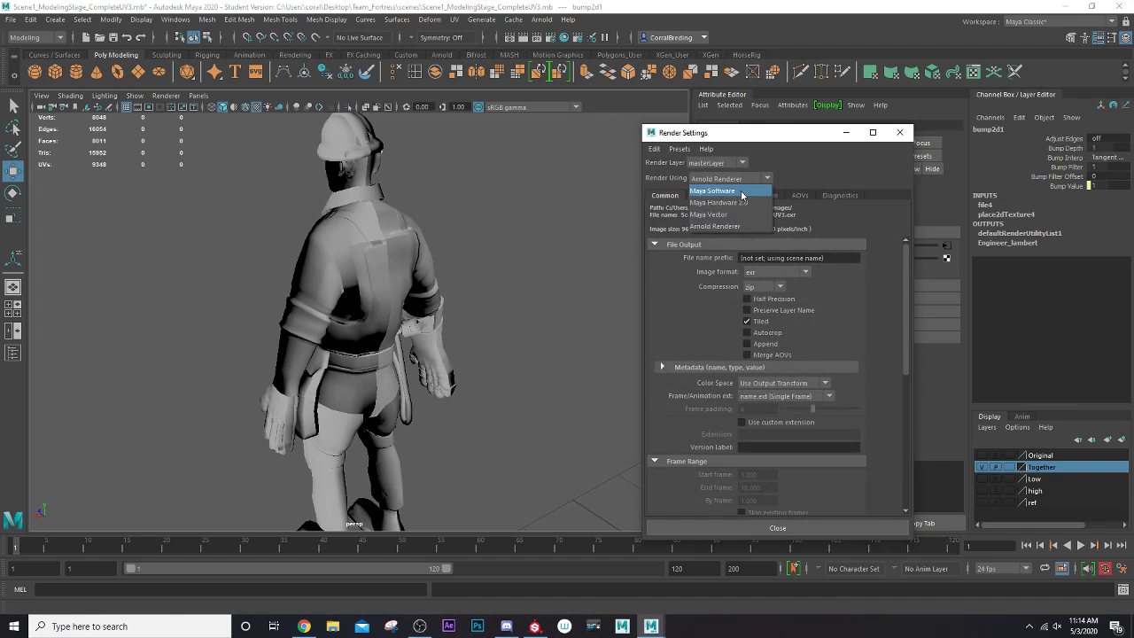
{"action": "left_click", "coordinate": [741, 191]}
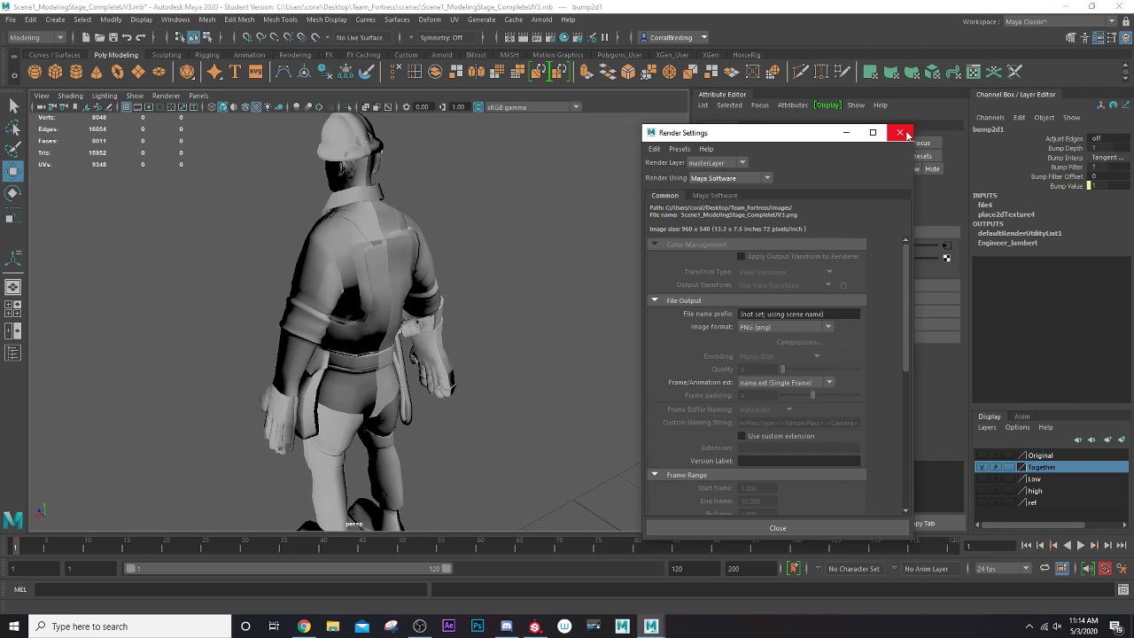
{"action": "left_click", "coordinate": [898, 133]}
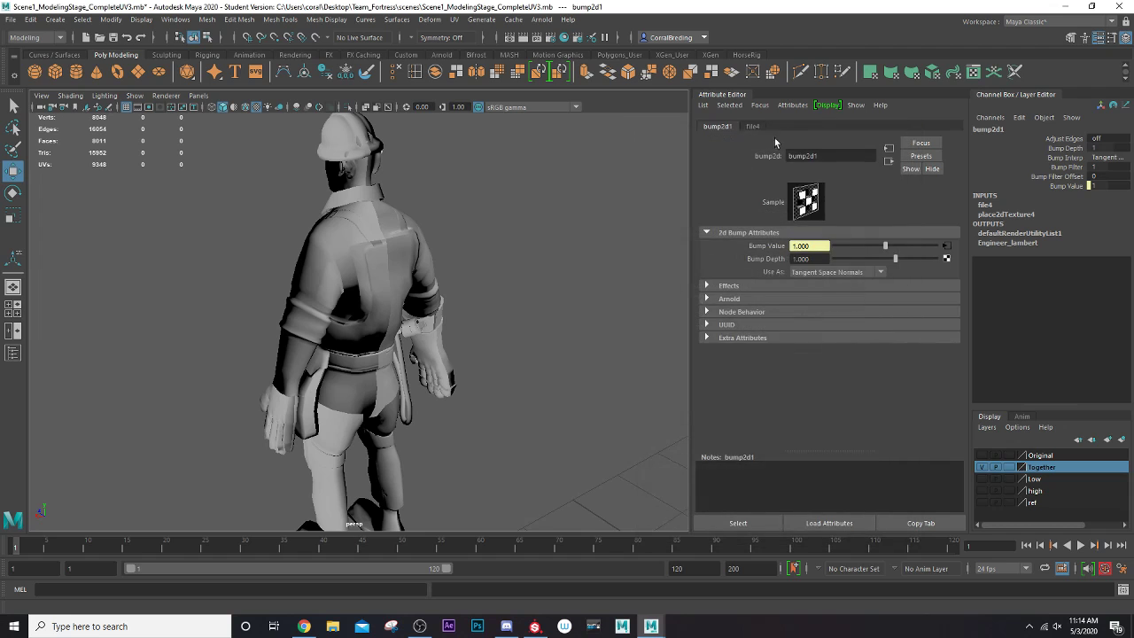
- Render the engineer's back view, turn off color management for the image, and close the render
{"action": "left_click", "coordinate": [524, 38]}
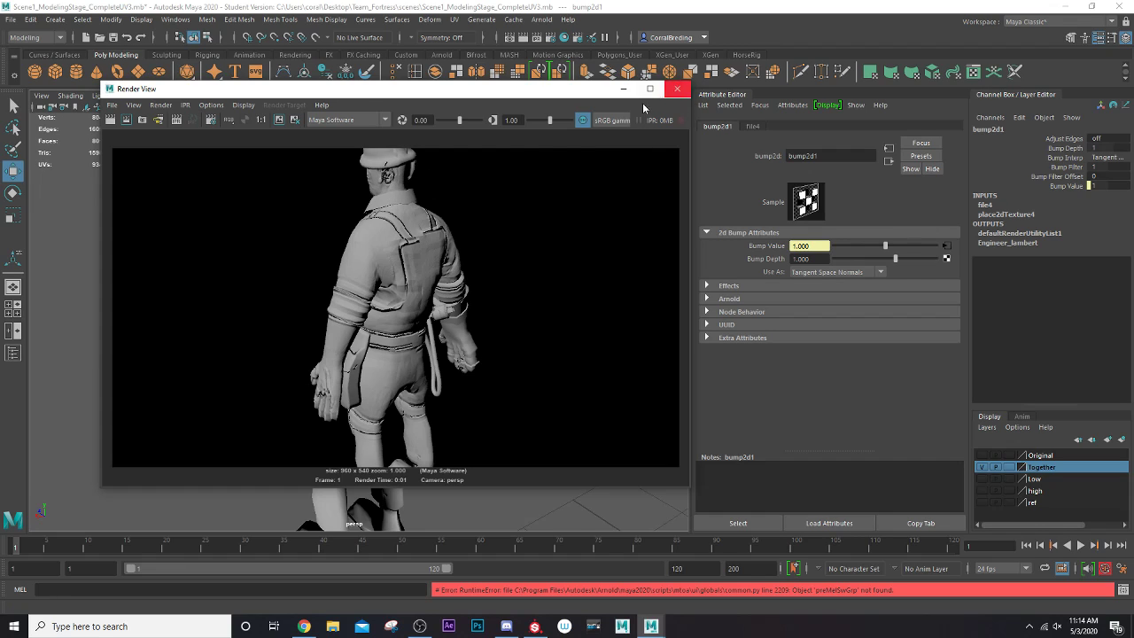
{"action": "left_click", "coordinate": [581, 119]}
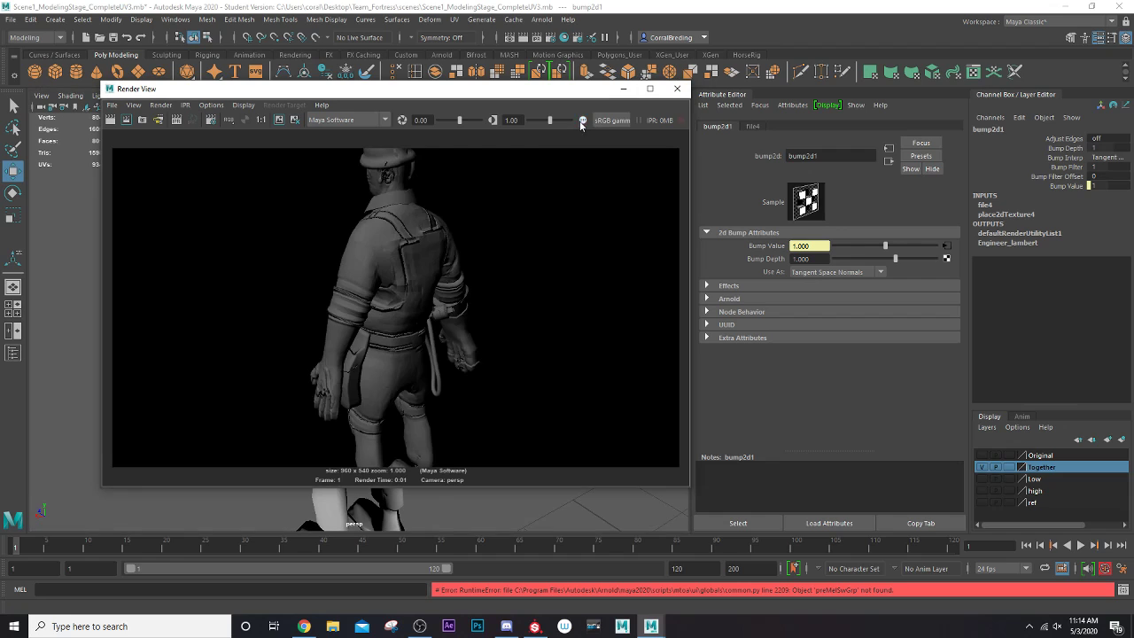
{"action": "left_click", "coordinate": [680, 90]}
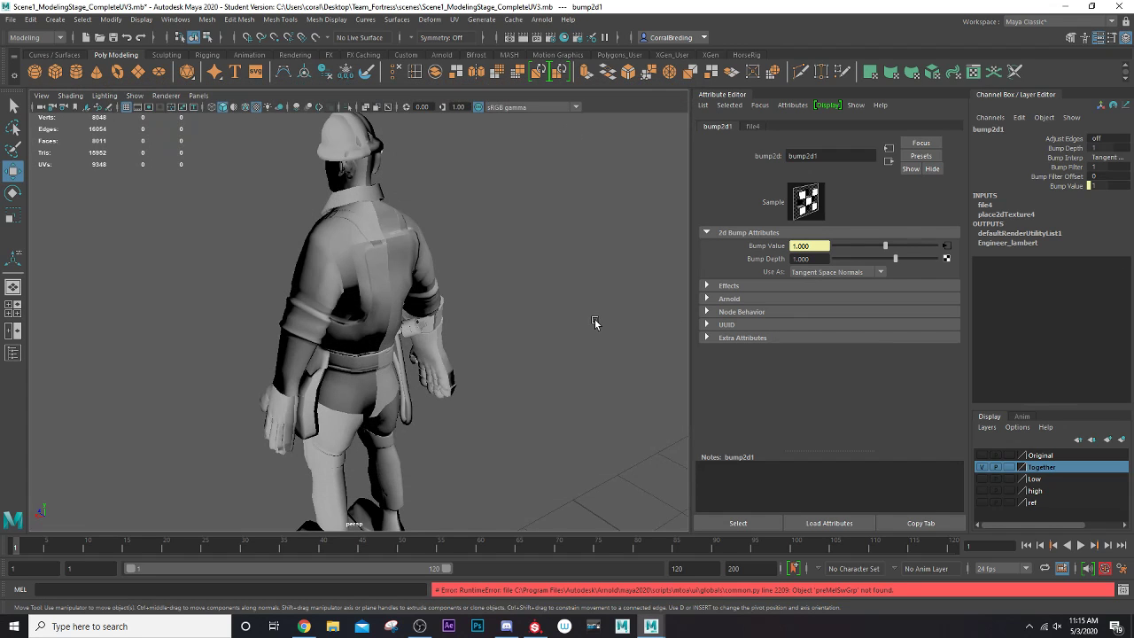